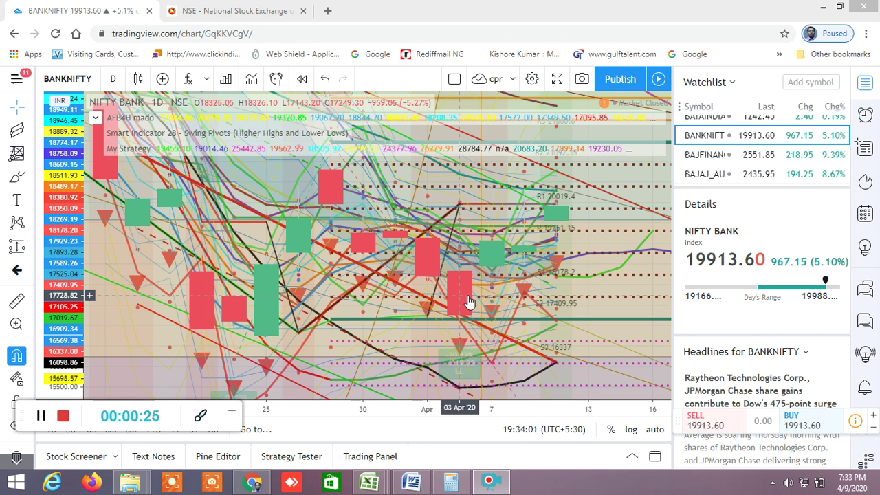
Step: Switch to the Excel workbook BUY LEVEL AND SELL LEVEL CUM SCREENER and open the sheet ALLBUY SELL LEVELSCUM SCREENER1
mouse_move(370, 481)
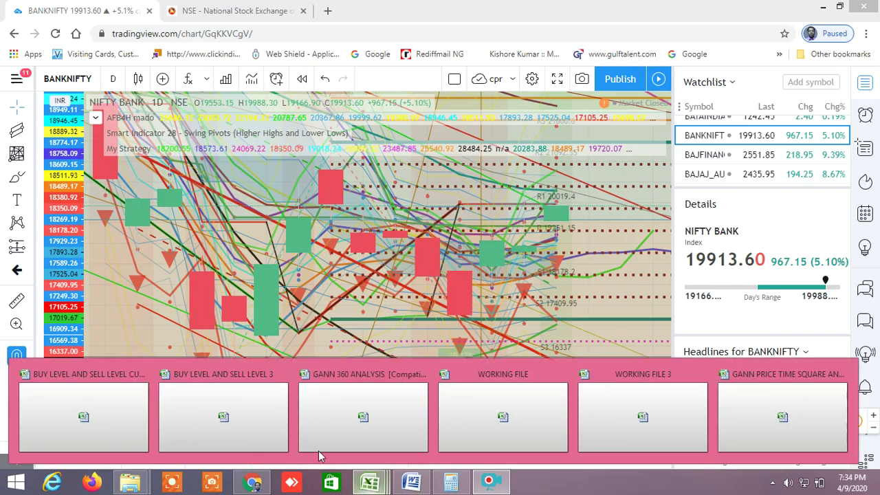
click(100, 432)
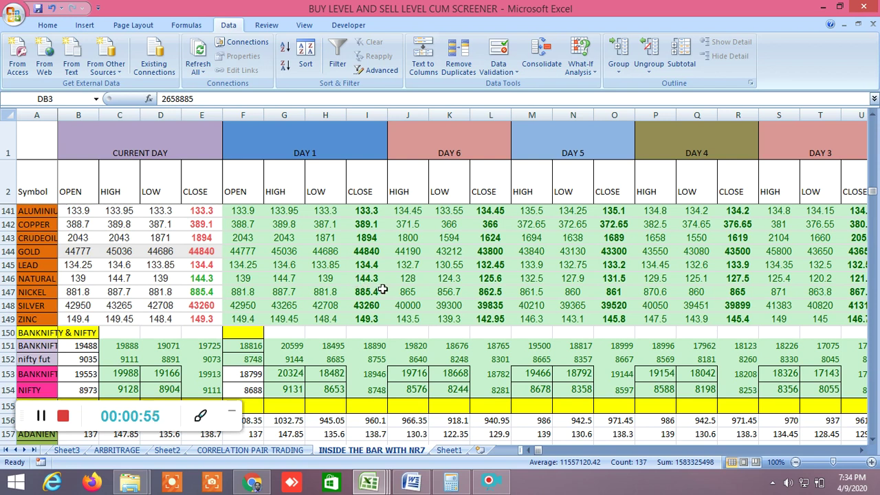
click(16, 450)
click(99, 450)
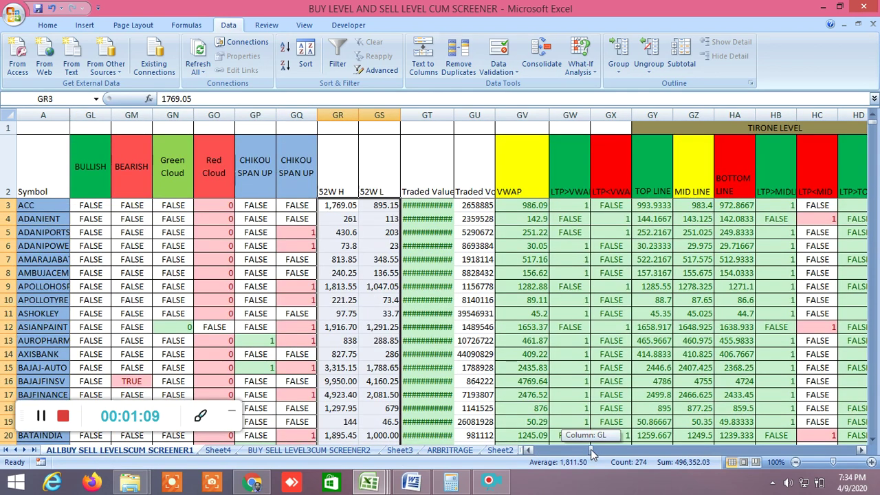
Step: Review the screener sheet's columns, from the buy and sell levels with their targets across to the moving averages and stochastic values
drag(591, 449, 536, 449)
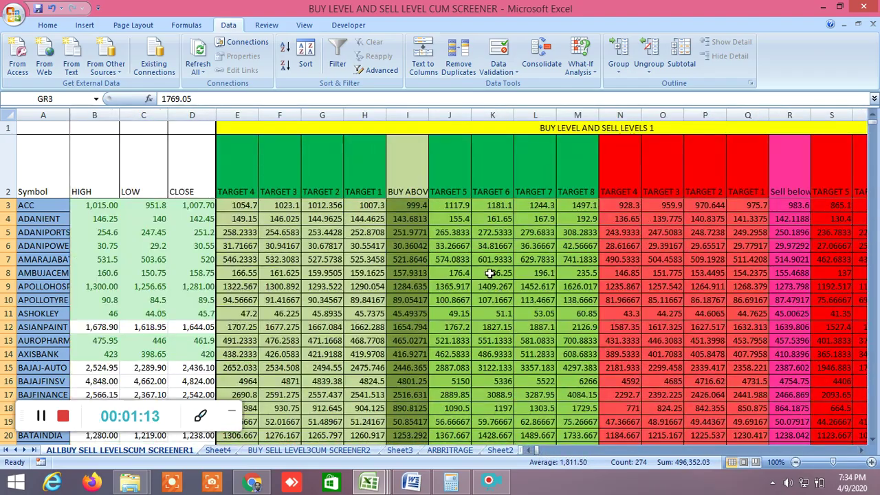
click(863, 451)
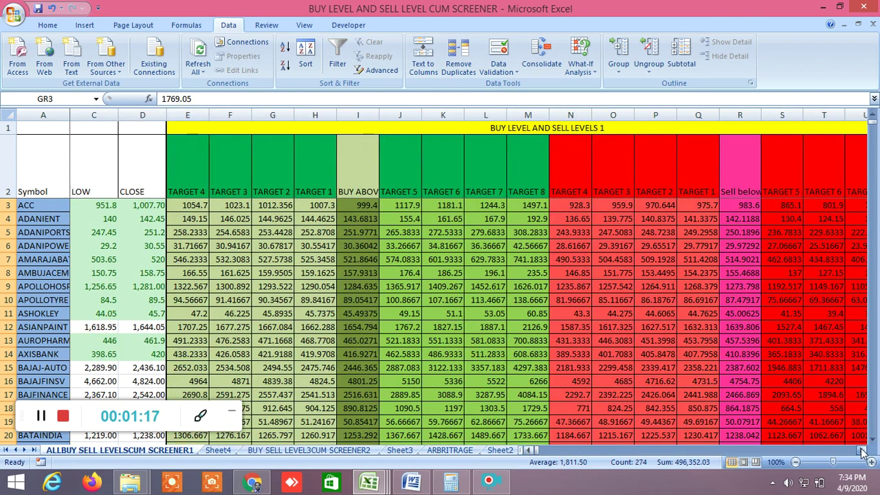
drag(863, 451, 862, 452)
click(863, 452)
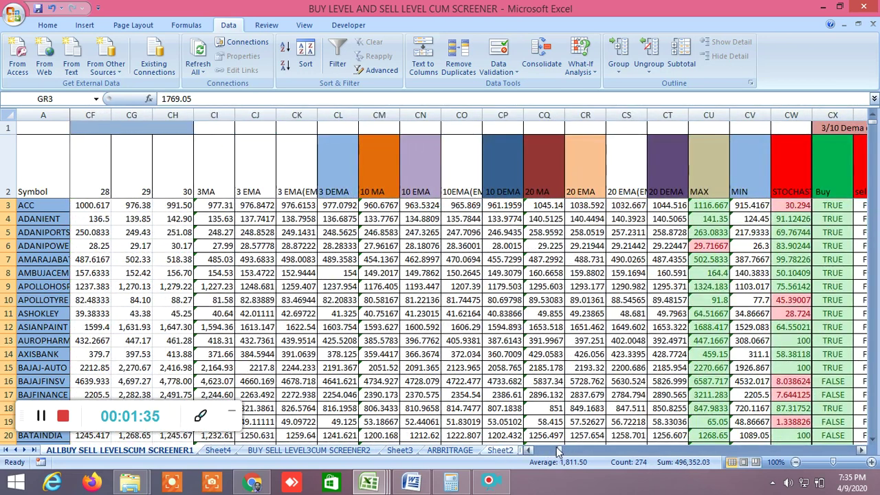
drag(558, 450, 531, 451)
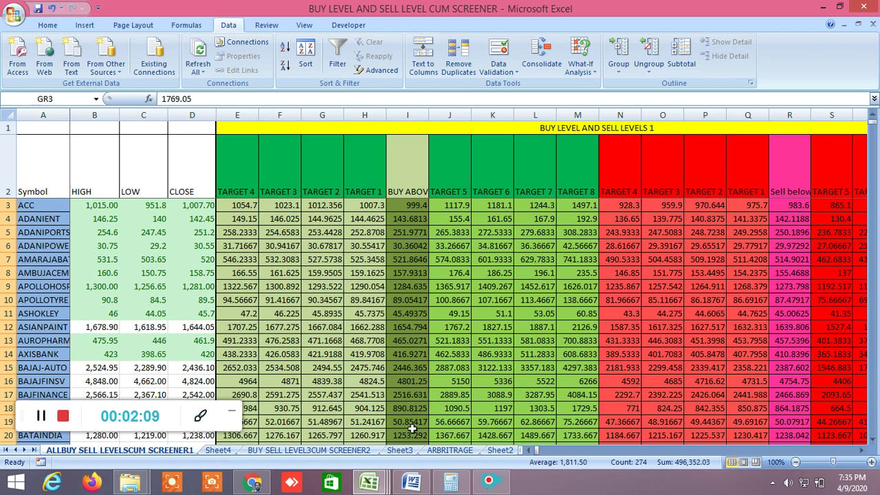
Step: Switch to the TradingView chart in Chrome and look through the watchlist symbols for the Nifty index
mouse_move(372, 487)
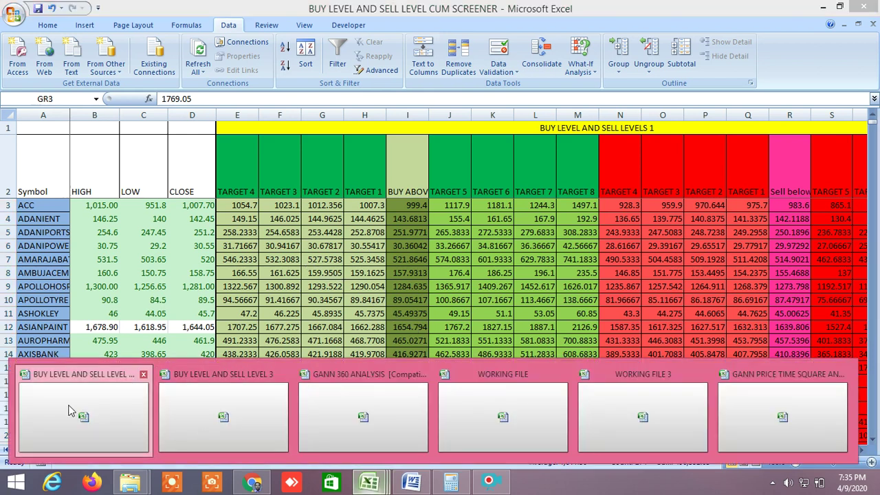
click(265, 483)
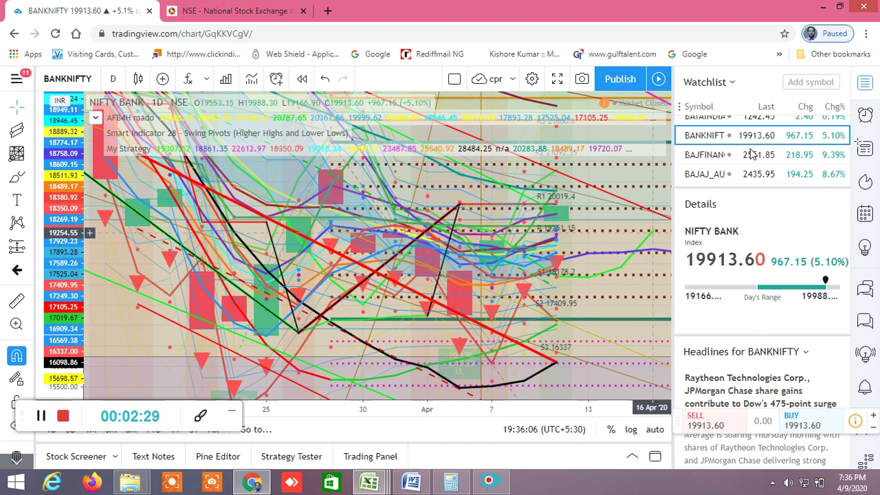
scroll(749, 156, down, 5)
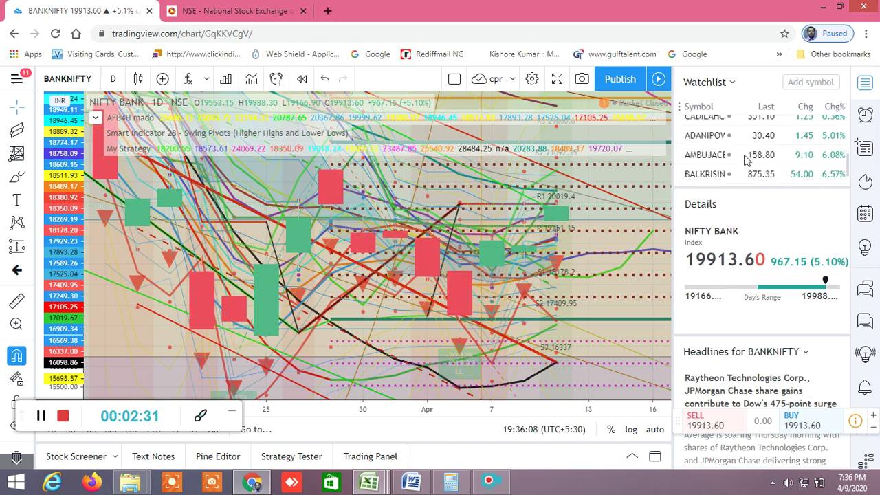
scroll(749, 158, down, 3)
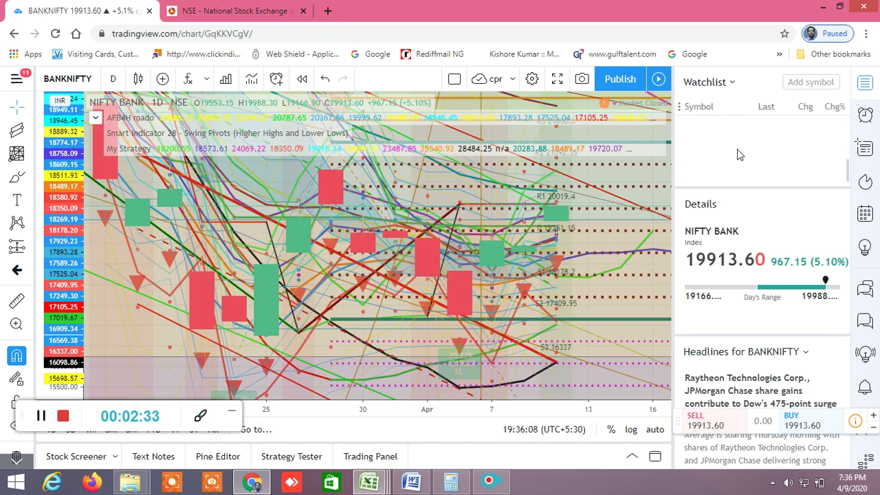
scroll(729, 155, up, 2)
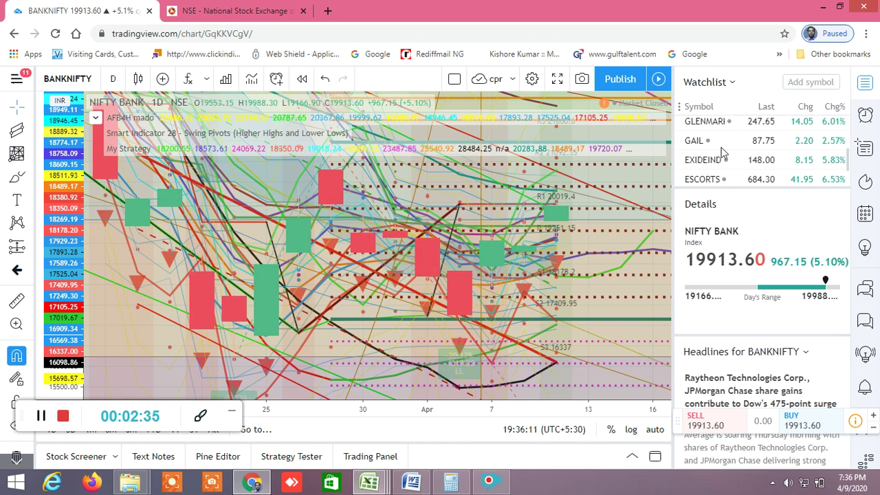
scroll(720, 148, up, 3)
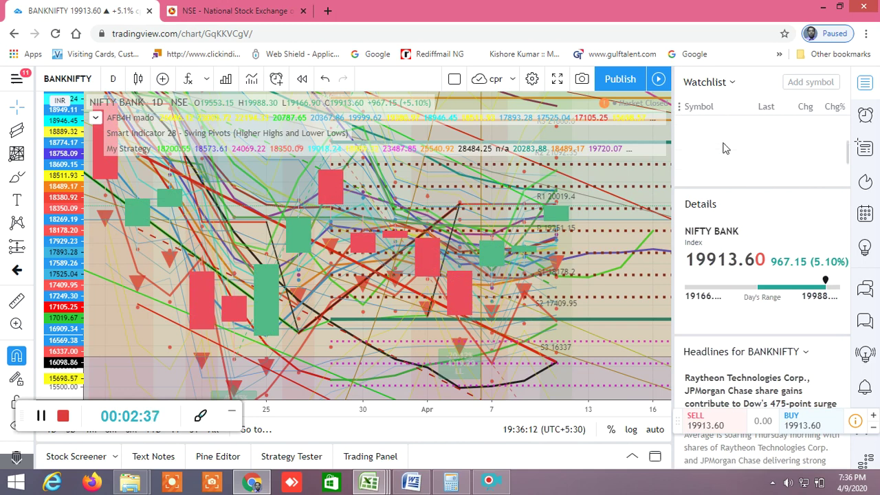
scroll(718, 147, up, 5)
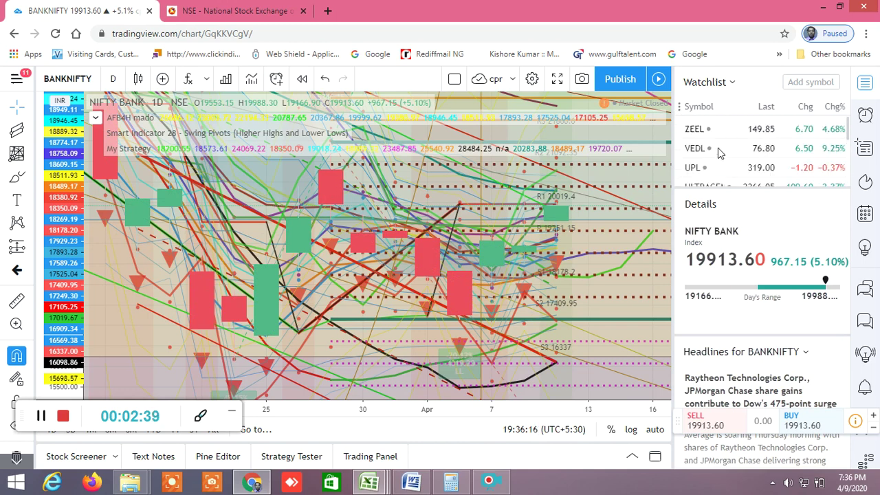
scroll(718, 151, down, 3)
scroll(718, 158, down, 3)
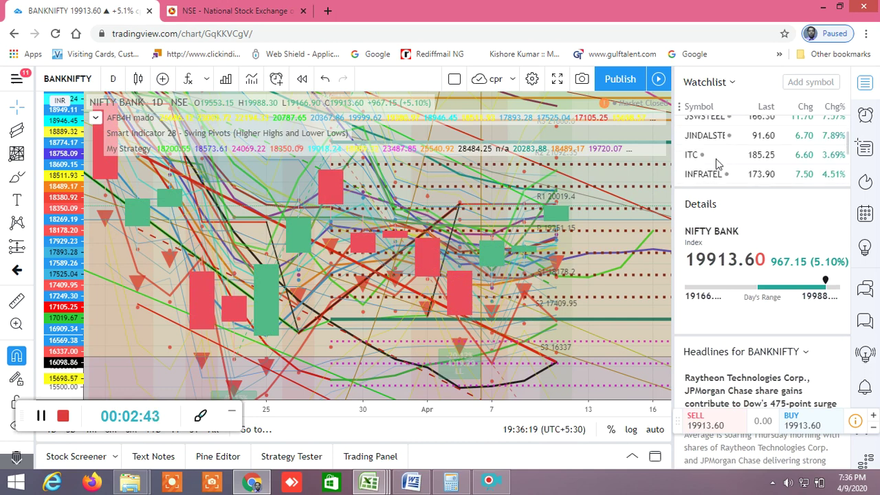
scroll(717, 163, down, 2)
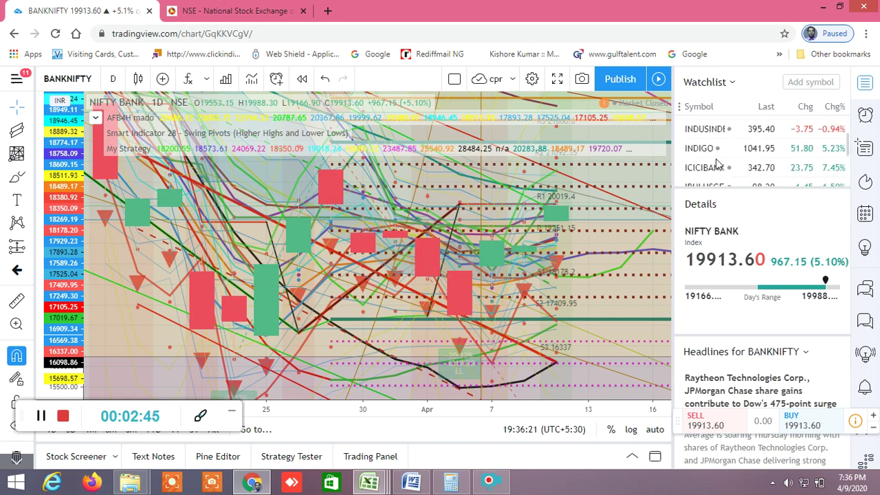
scroll(715, 168, down, 2)
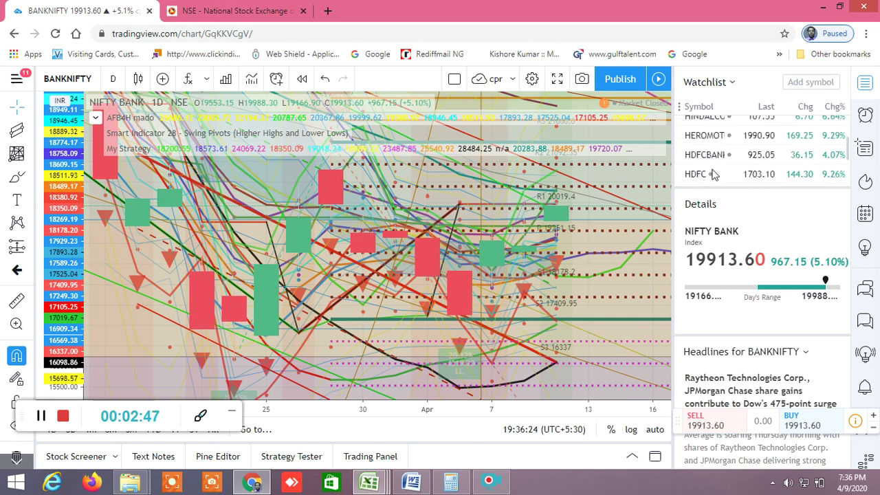
scroll(715, 174, down, 2)
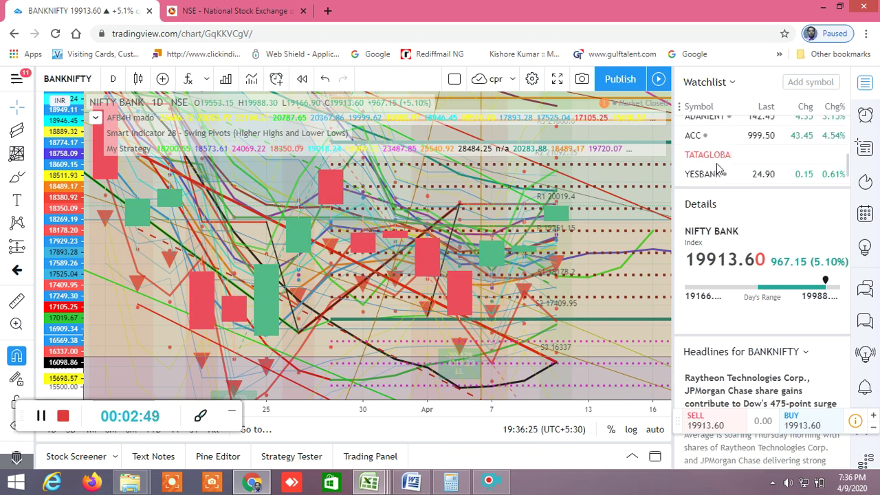
scroll(715, 163, down, 2)
scroll(715, 161, down, 2)
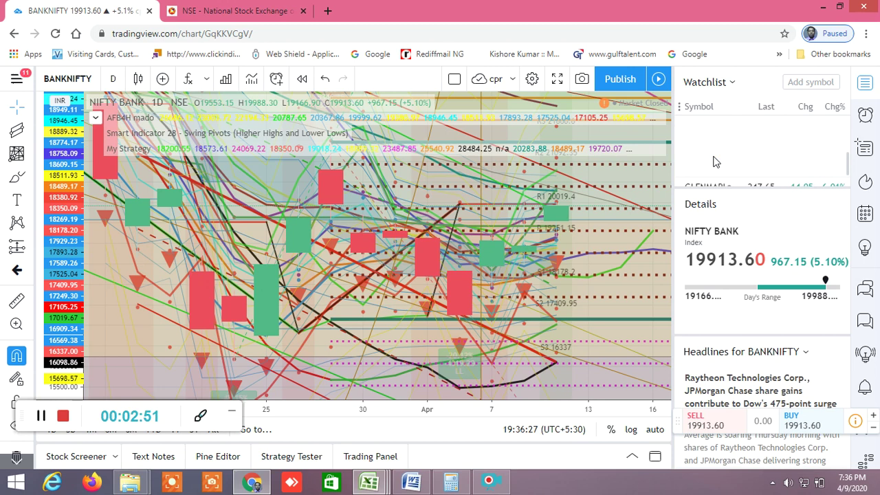
Step: Add the NSE index NIFTY (NIFTY 50) to the watchlist and open its chart
click(808, 81)
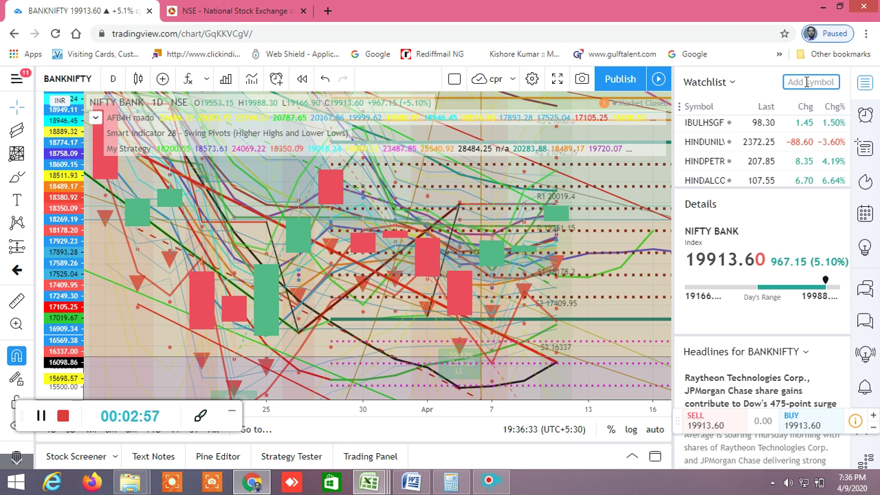
text(NIFTY)
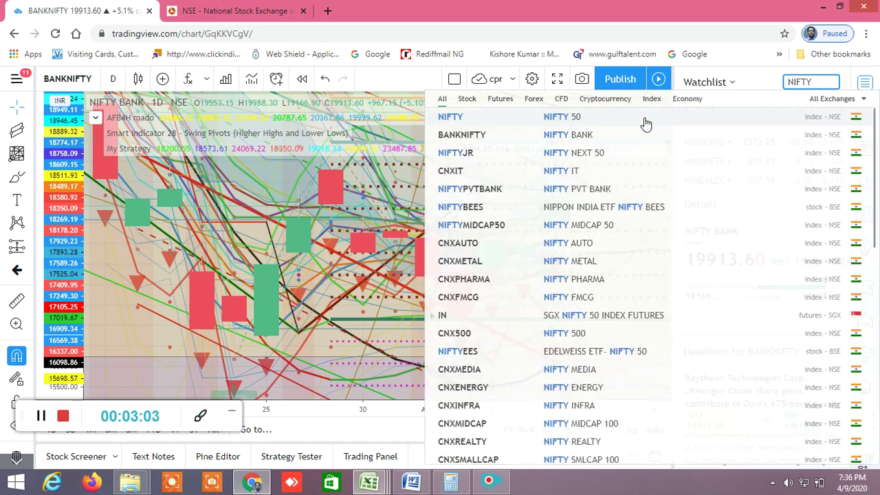
click(644, 124)
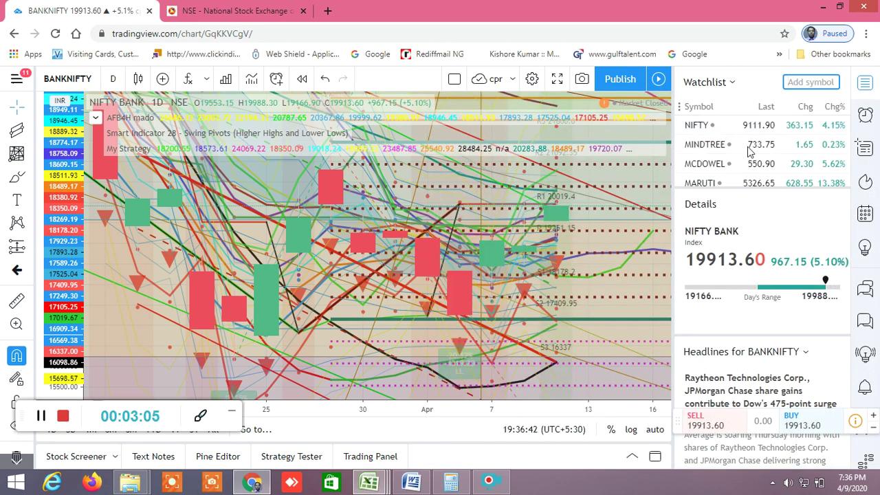
click(700, 126)
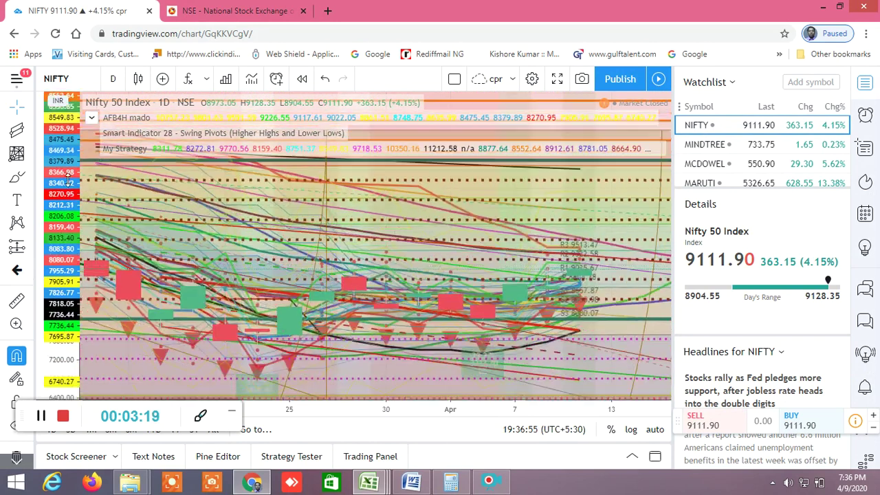
Step: Stretch the Nifty 50 chart's price scale and examine the latest daily candles against the R1–R3 and S1–S3 pivot levels
drag(68, 180, 49, 210)
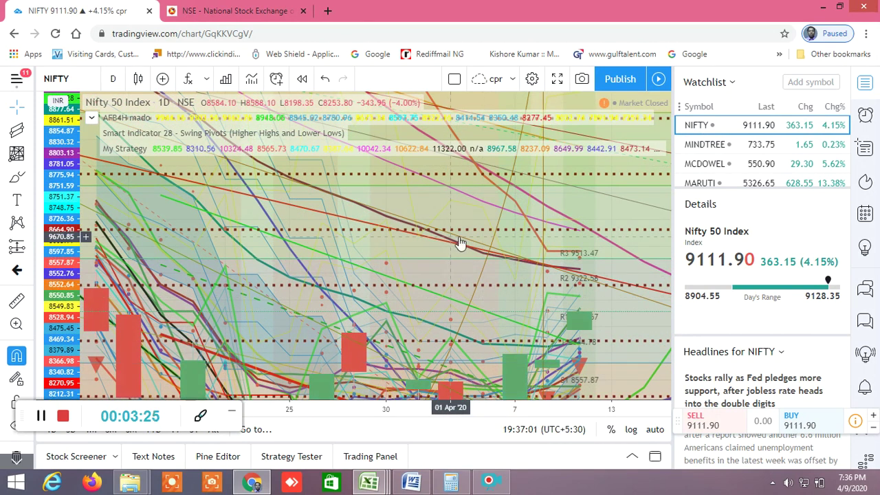
drag(48, 323, 51, 303)
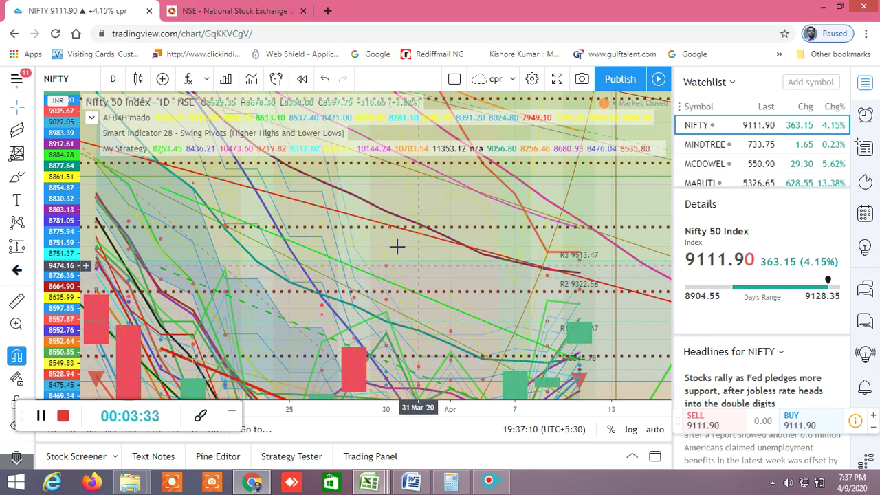
scroll(398, 246, right, 2)
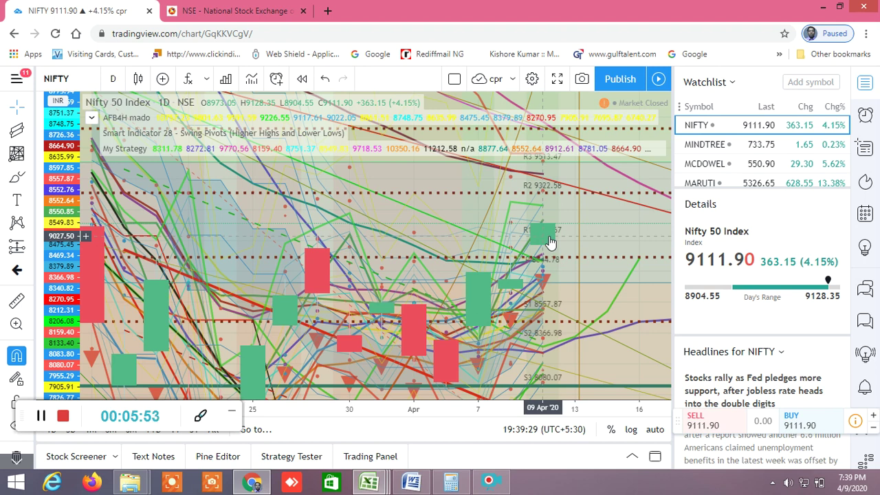
Step: Examine the Nifty 50 daily candles from February to April 2020 against the Fibonacci retracement, pivot levels and trend lines
scroll(543, 248, down, 4)
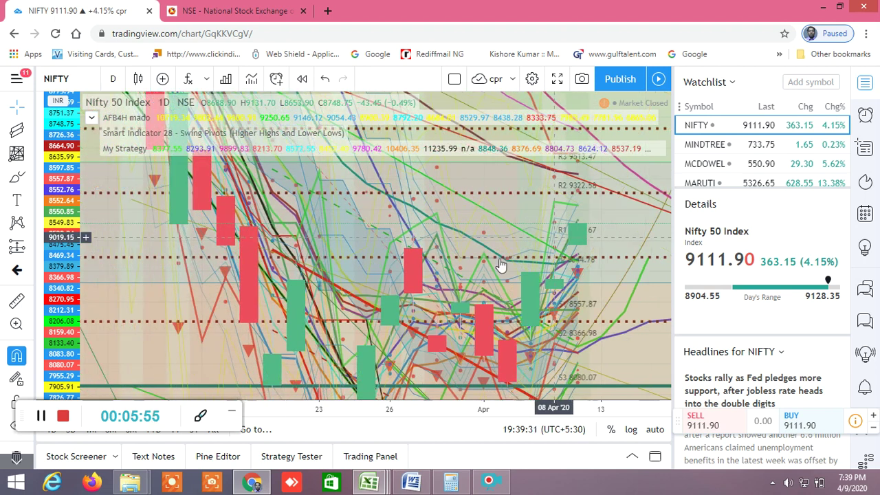
scroll(501, 265, down, 3)
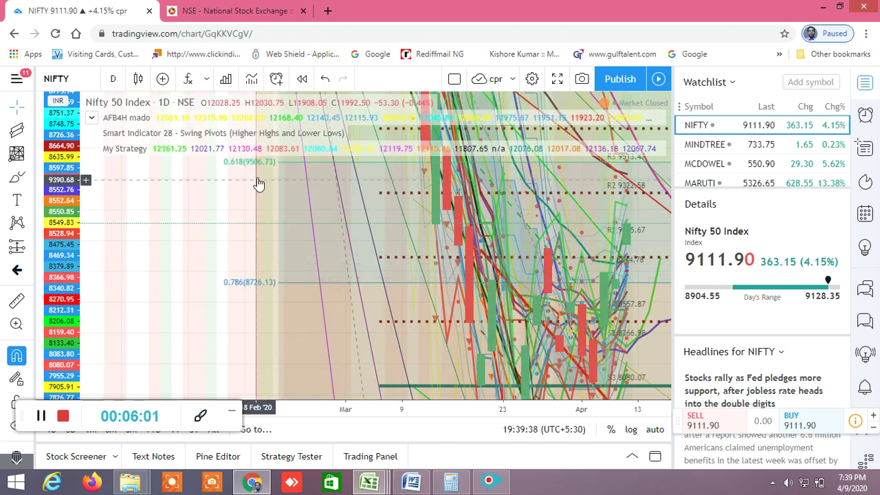
scroll(543, 320, up, 2)
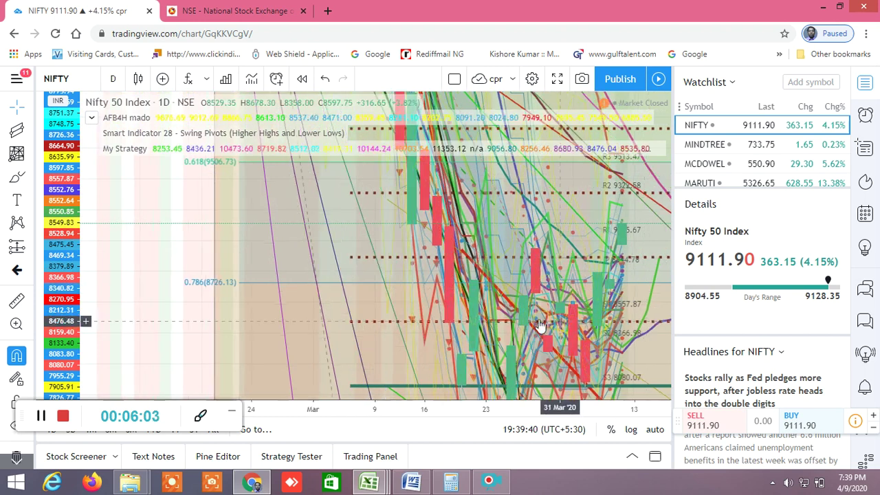
scroll(543, 319, up, 4)
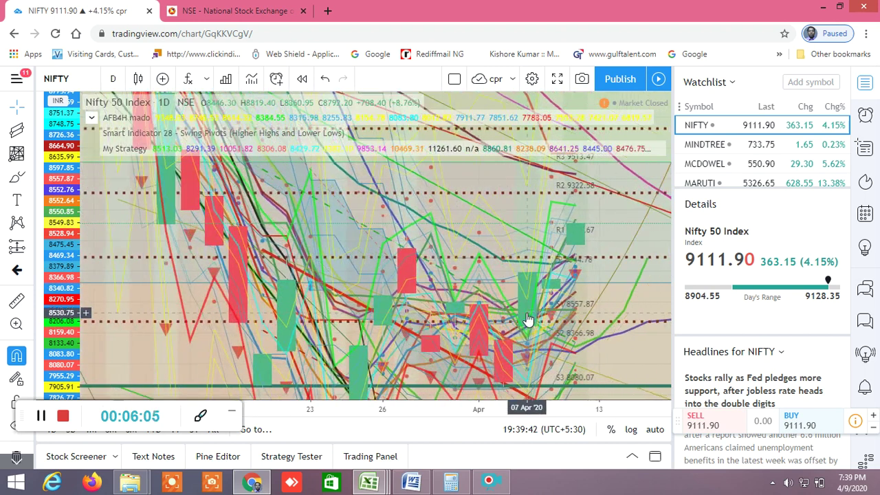
scroll(529, 320, up, 1)
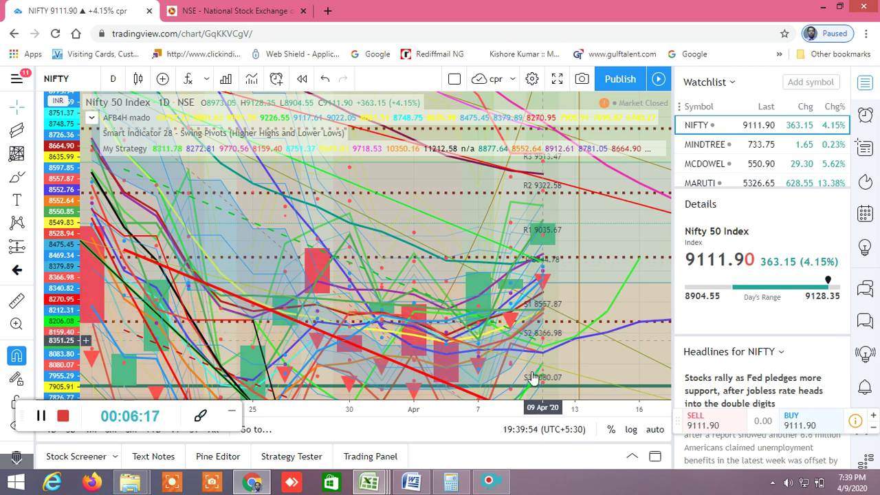
scroll(462, 315, down, 3)
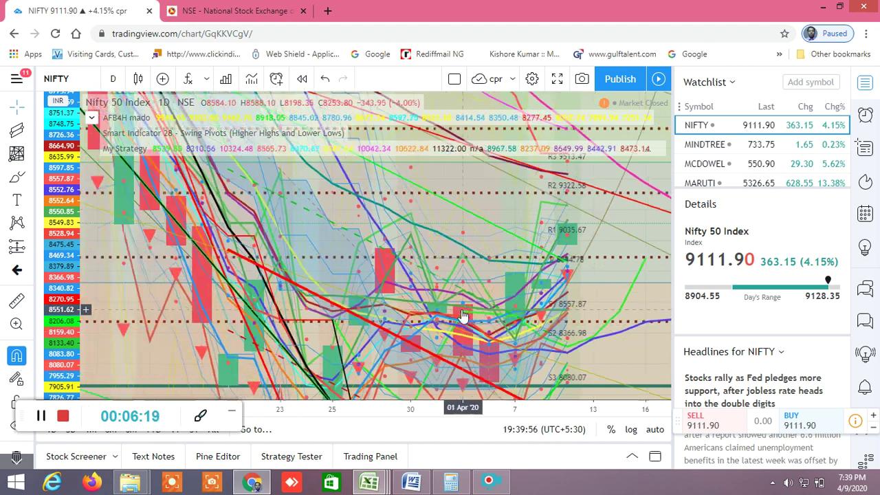
scroll(462, 315, down, 4)
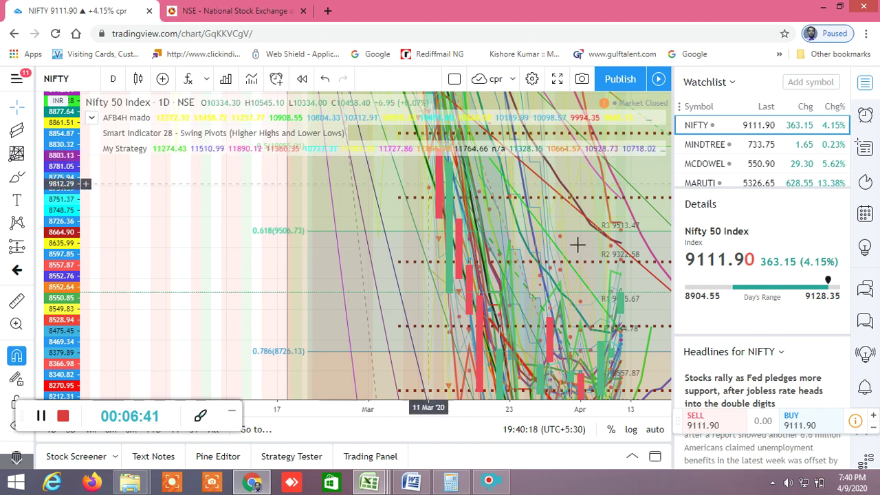
scroll(285, 287, up, 3)
scroll(285, 287, up, 1)
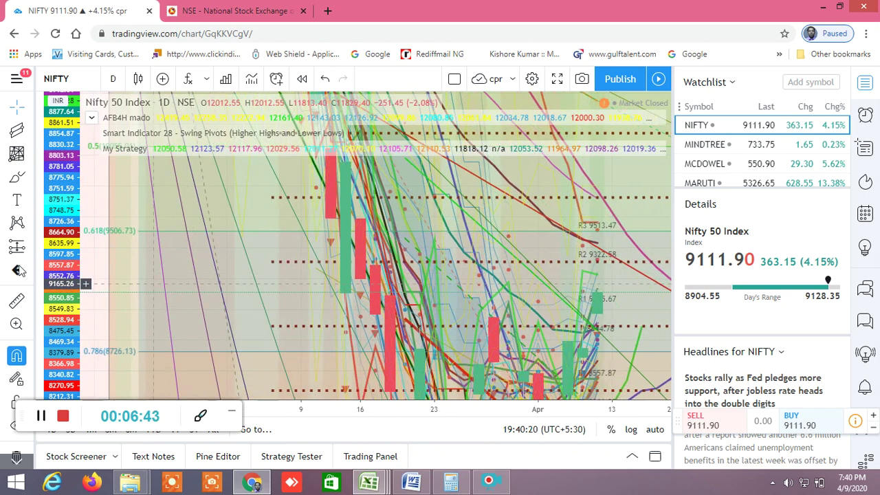
drag(61, 306, 62, 378)
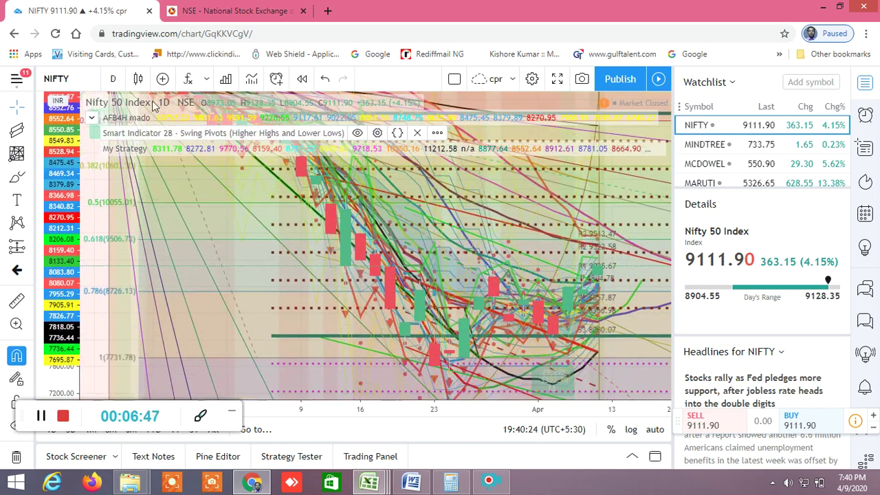
Step: Set the Nifty 50 chart's interval to 1 month
click(114, 79)
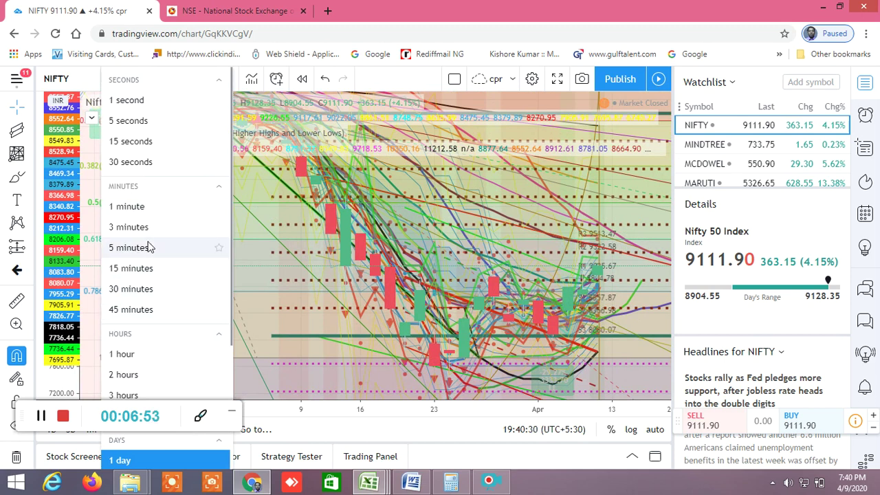
scroll(155, 251, down, 3)
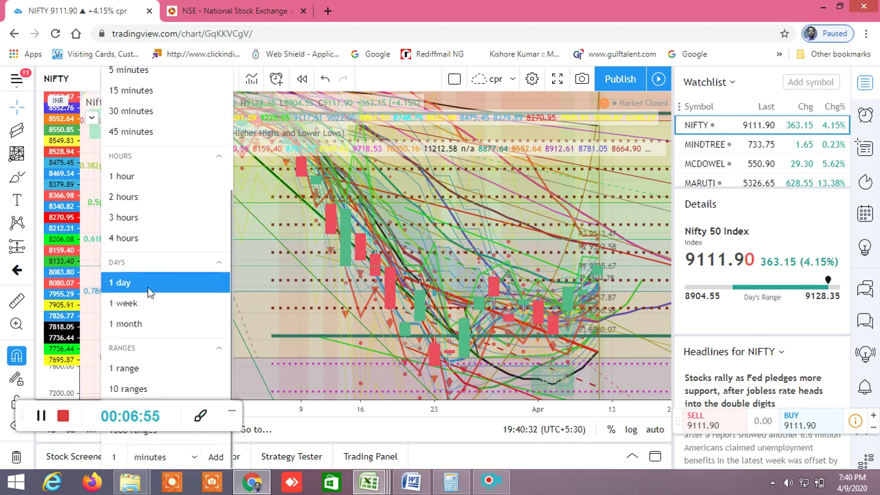
click(137, 327)
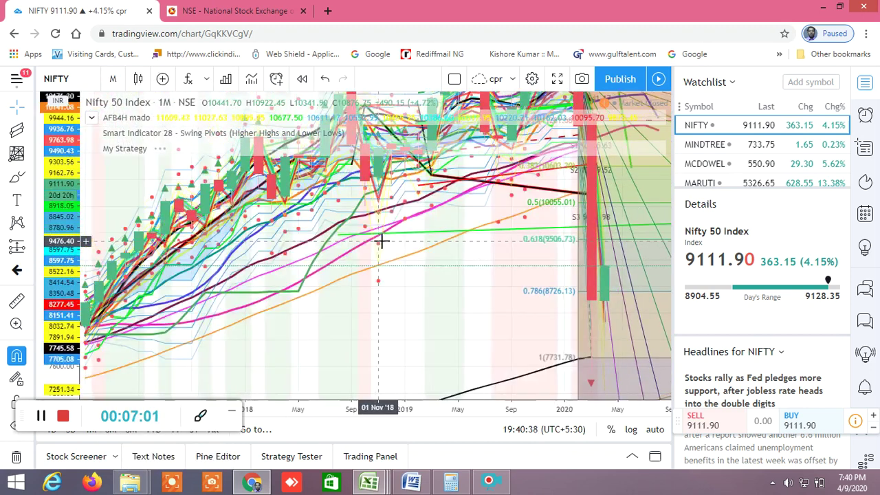
Step: Compress the monthly Nifty 50 chart's time and price scales and examine its long-term trend from before 2006 to 2020 against the indicator lines
scroll(369, 260, down, 1)
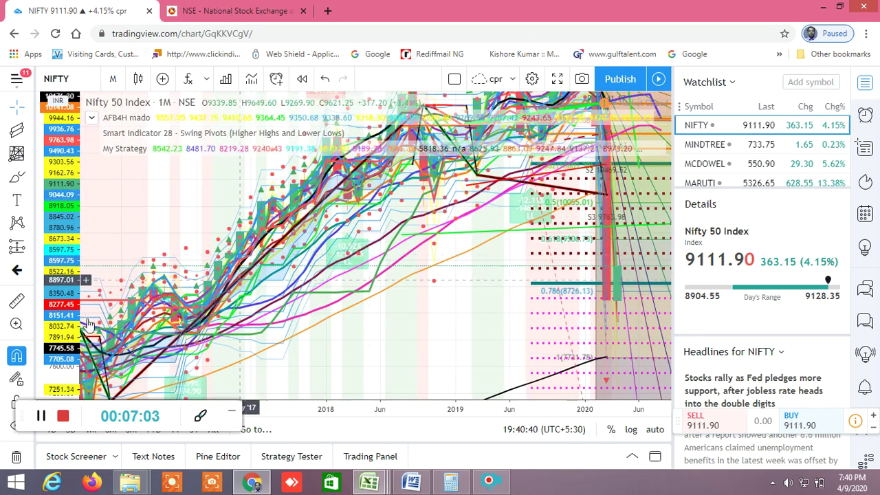
drag(68, 323, 64, 344)
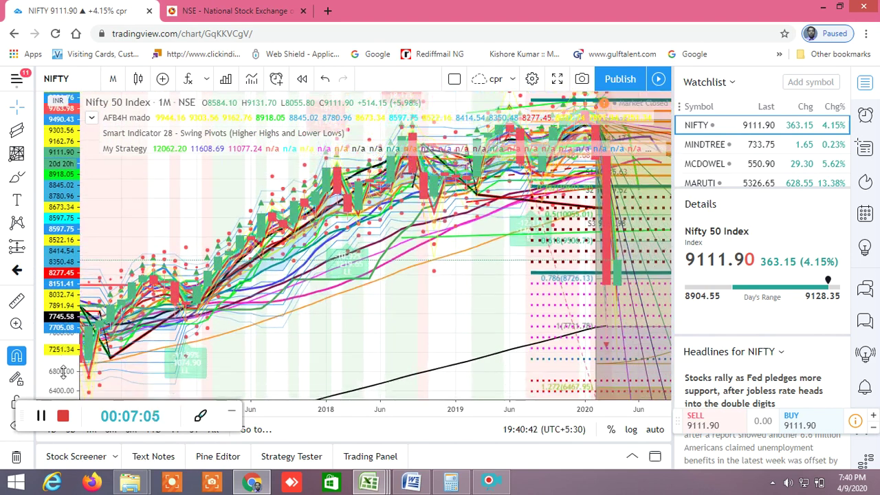
scroll(338, 265, down, 5)
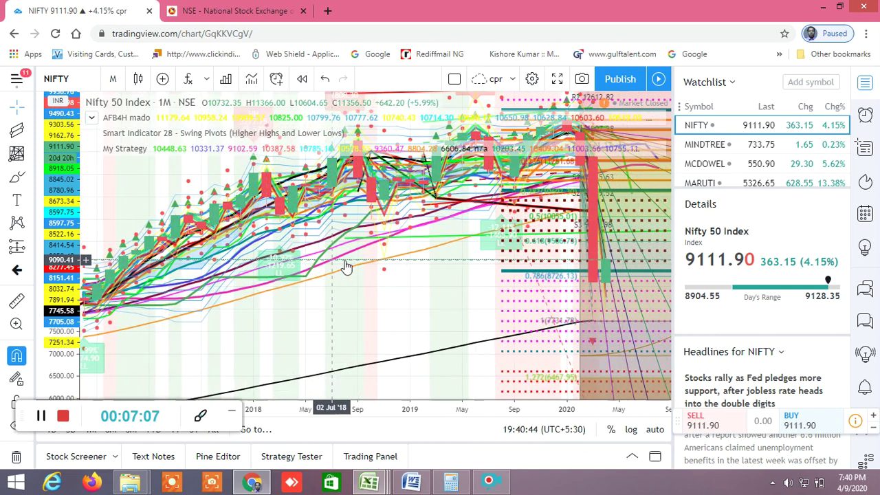
scroll(377, 270, down, 5)
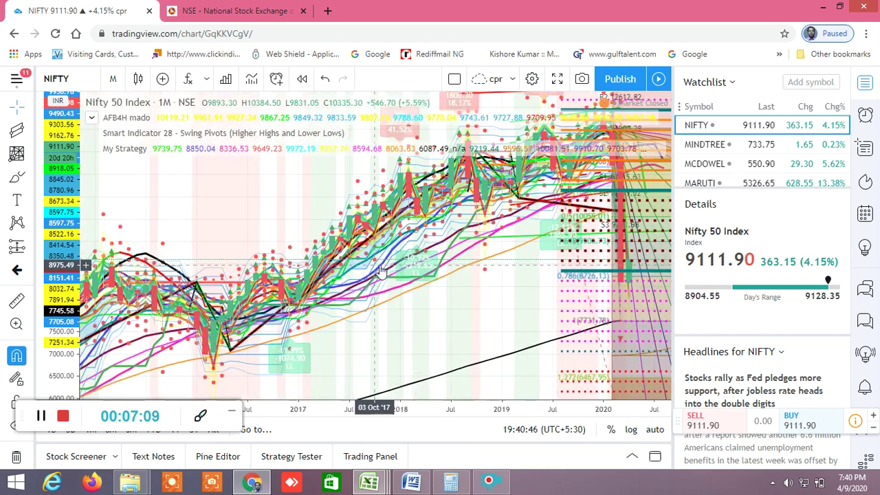
scroll(172, 316, down, 1)
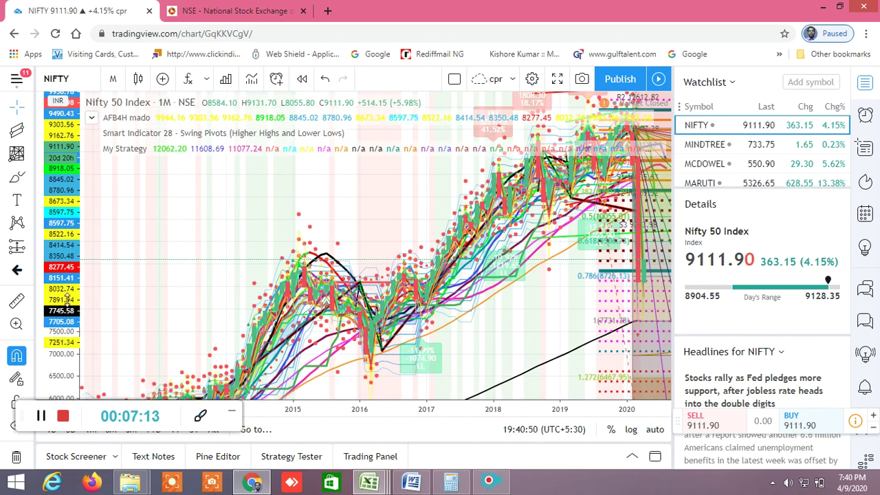
drag(67, 299, 65, 373)
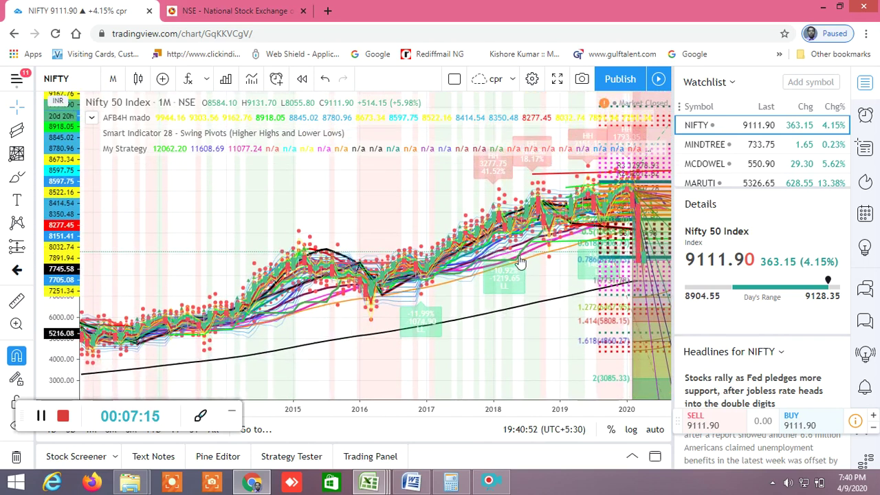
scroll(407, 173, down, 3)
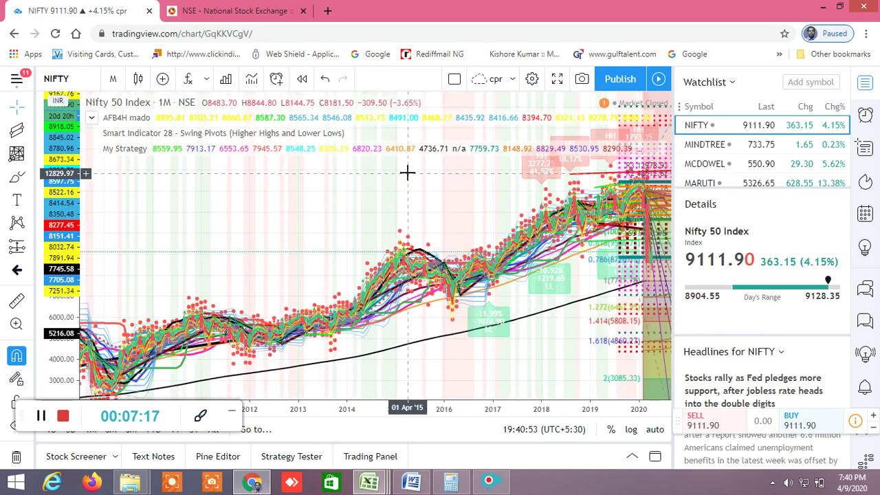
scroll(406, 173, down, 4)
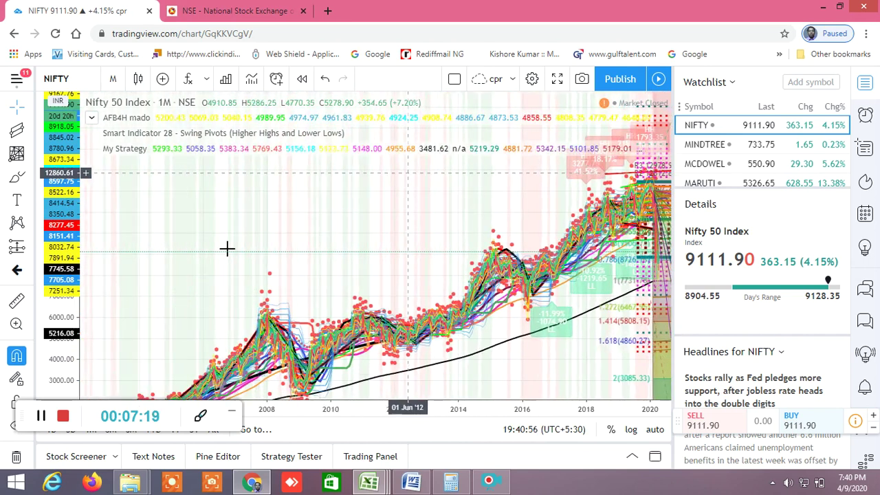
scroll(227, 248, down, 2)
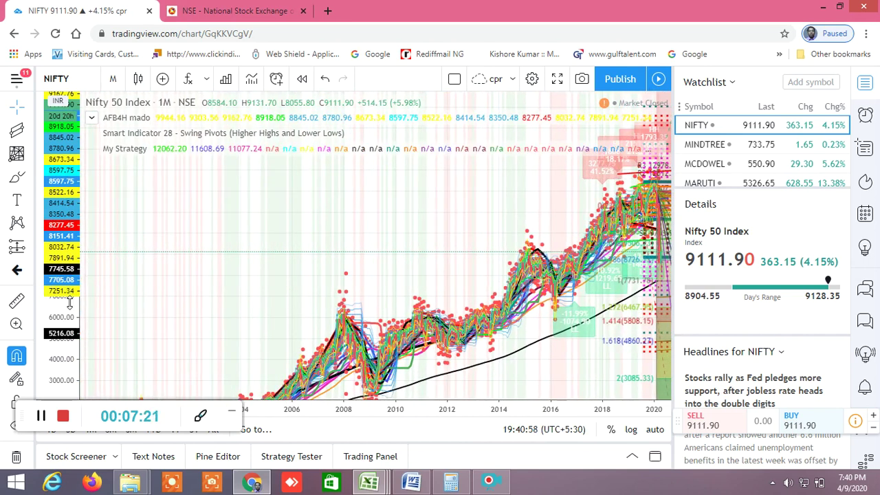
drag(70, 303, 67, 358)
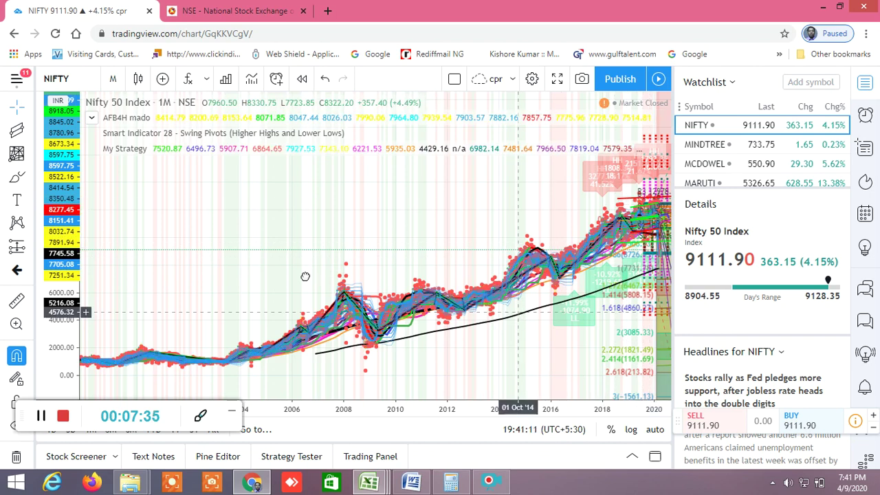
drag(363, 216, 324, 214)
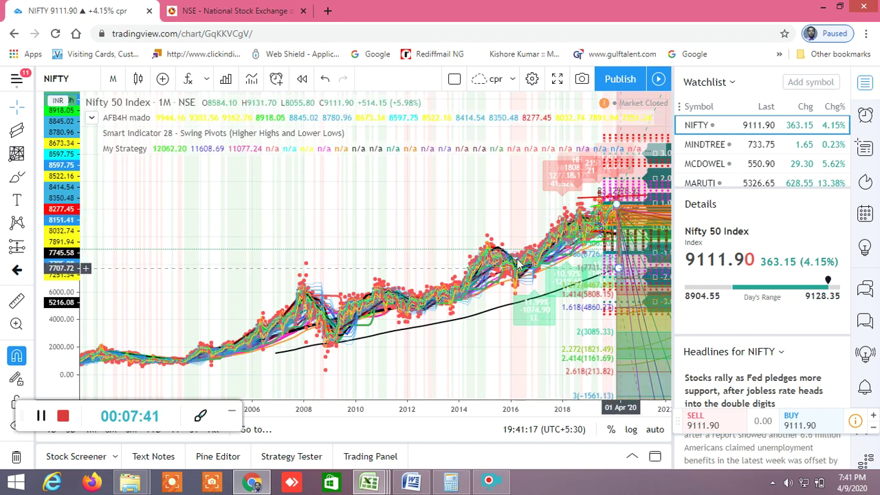
scroll(376, 208, up, 3)
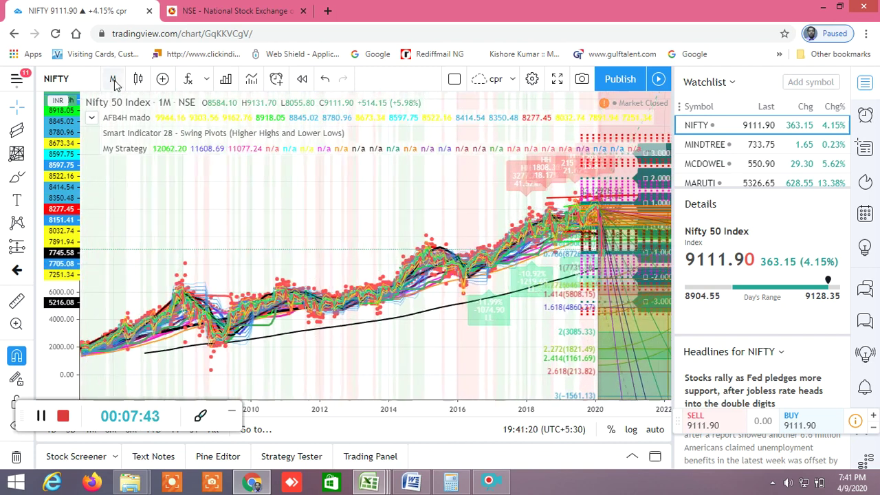
Step: Return the Nifty 50 chart's interval to 1 day
click(113, 80)
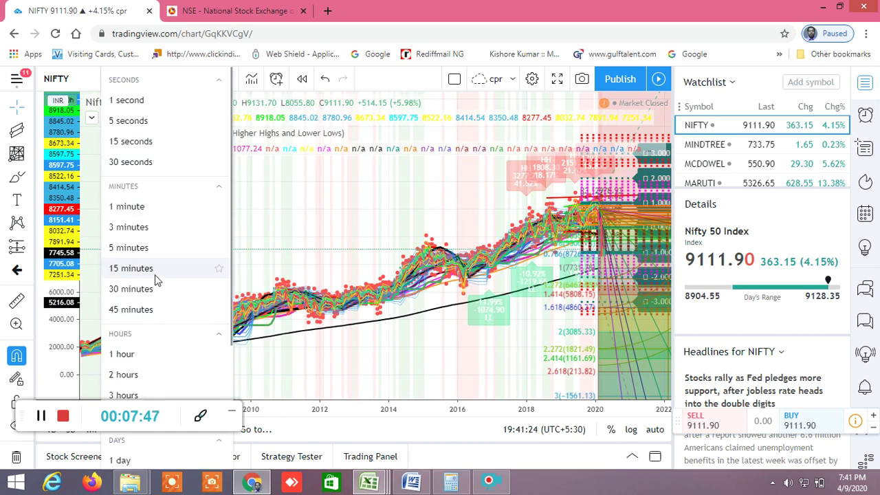
scroll(156, 277, down, 1)
scroll(155, 277, down, 2)
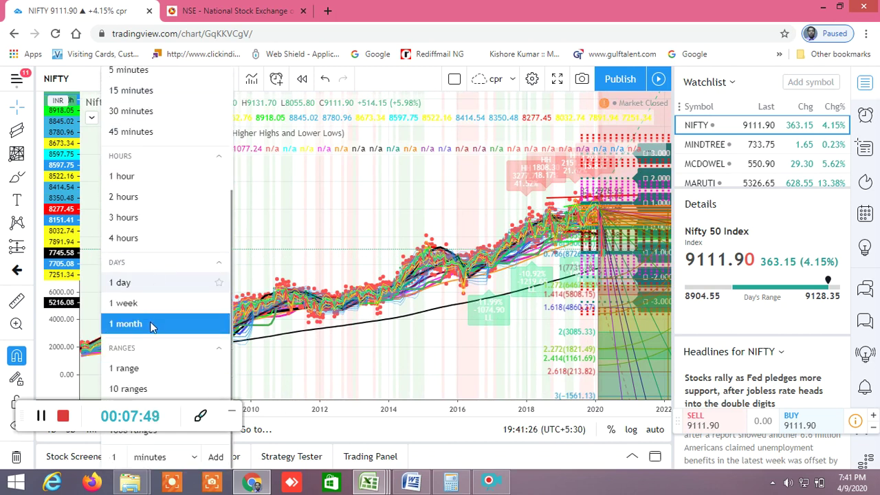
click(132, 285)
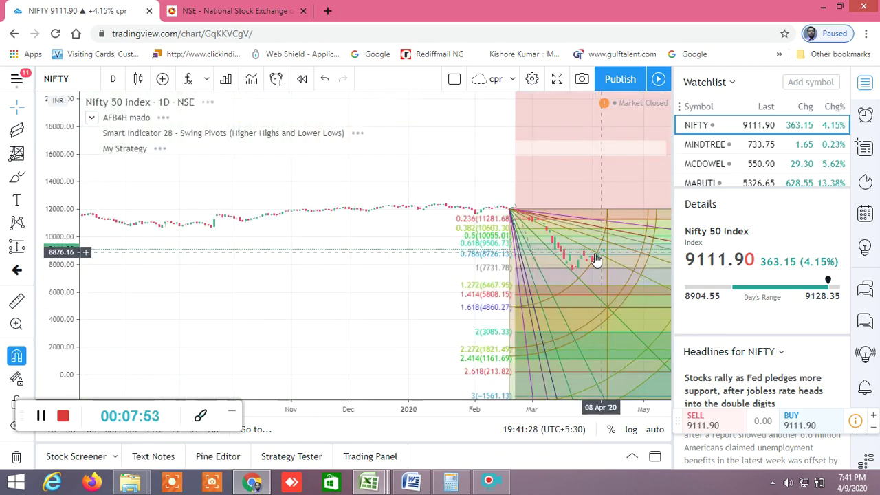
Step: Stretch the Nifty 50 daily chart's price scale and examine the March–April 2020 candles against the Fibonacci and R1–R3 and S1–S3 pivot levels
scroll(578, 273, up, 5)
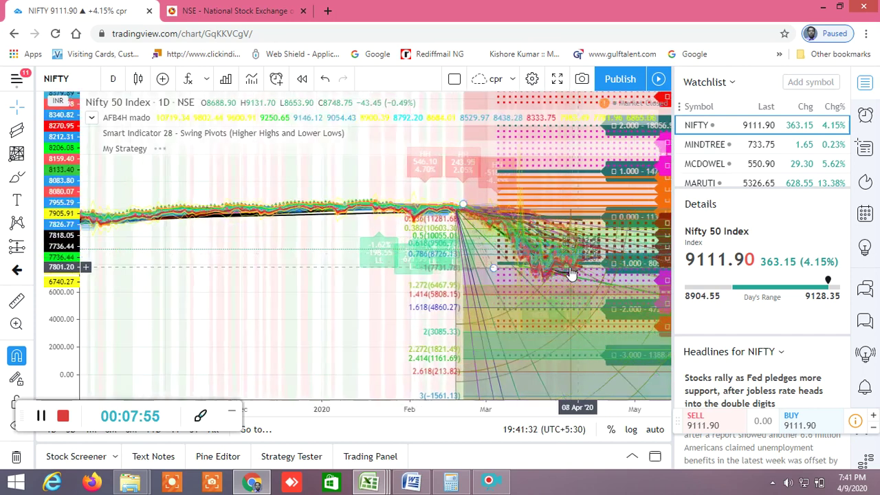
scroll(556, 275, up, 1)
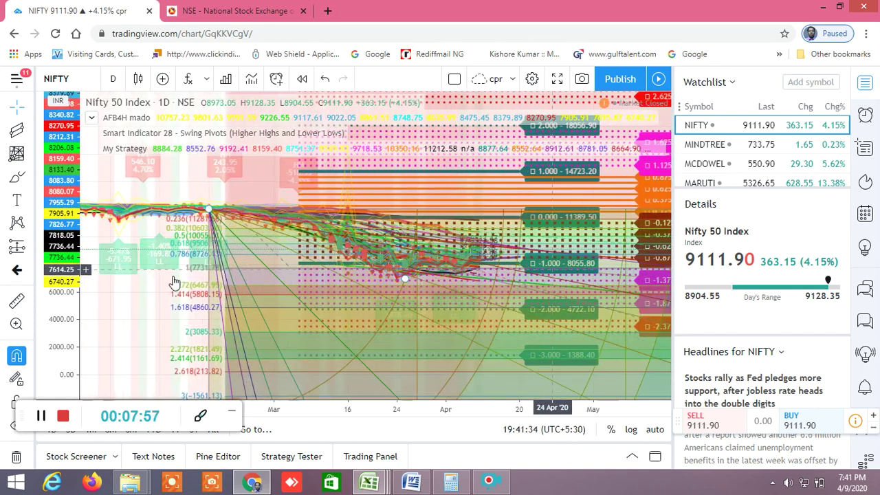
drag(67, 217, 86, 9)
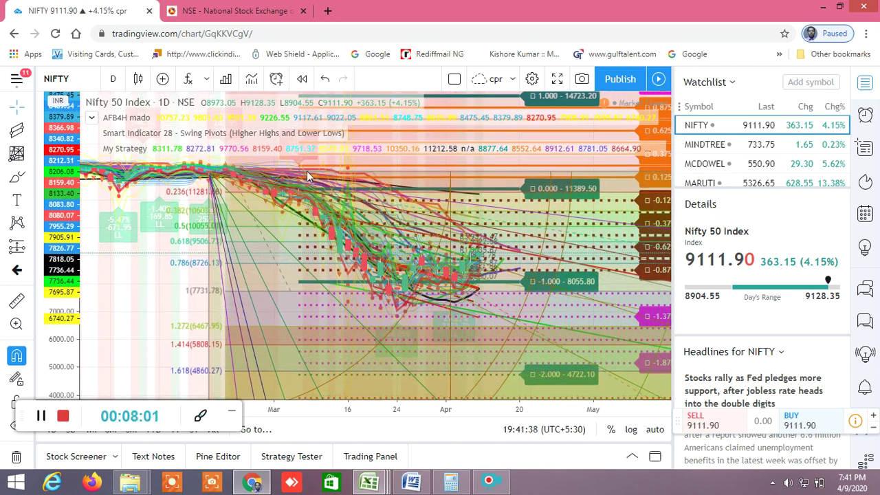
scroll(348, 190, up, 2)
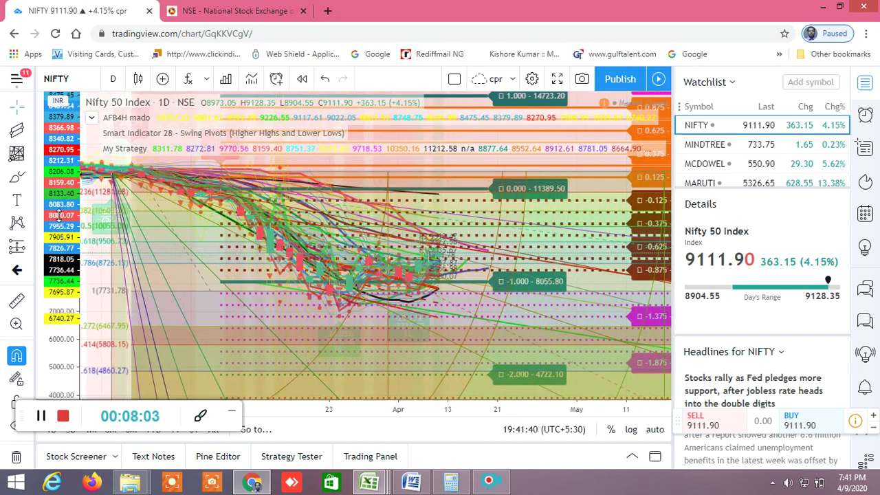
drag(58, 197, 48, 96)
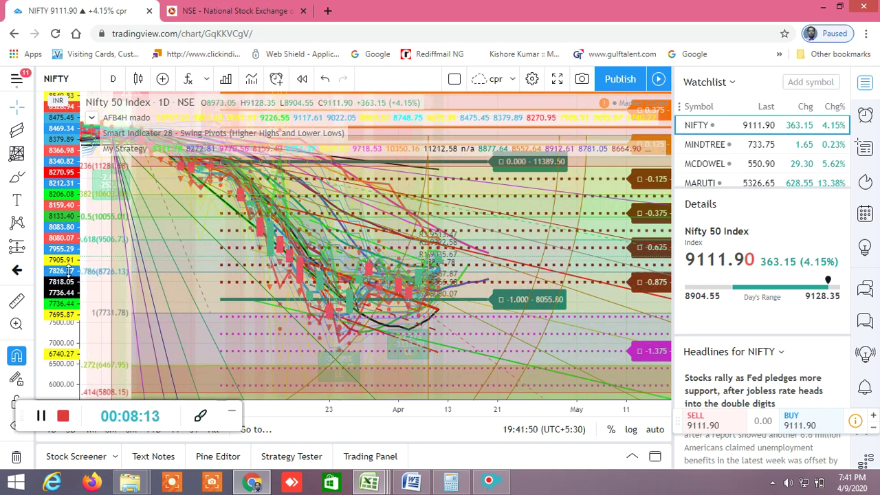
drag(60, 277, 67, 141)
scroll(451, 253, up, 2)
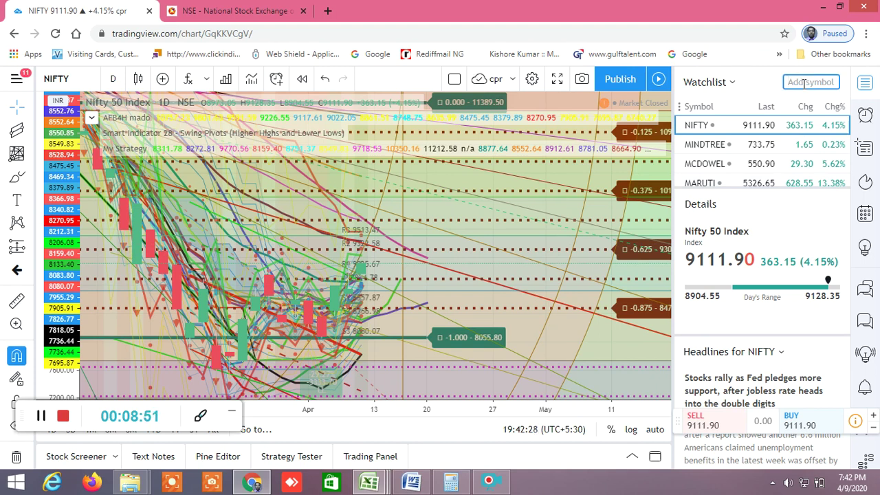
Step: Look through the watchlist for BANKNIFTY and open its NSE daily chart
click(805, 82)
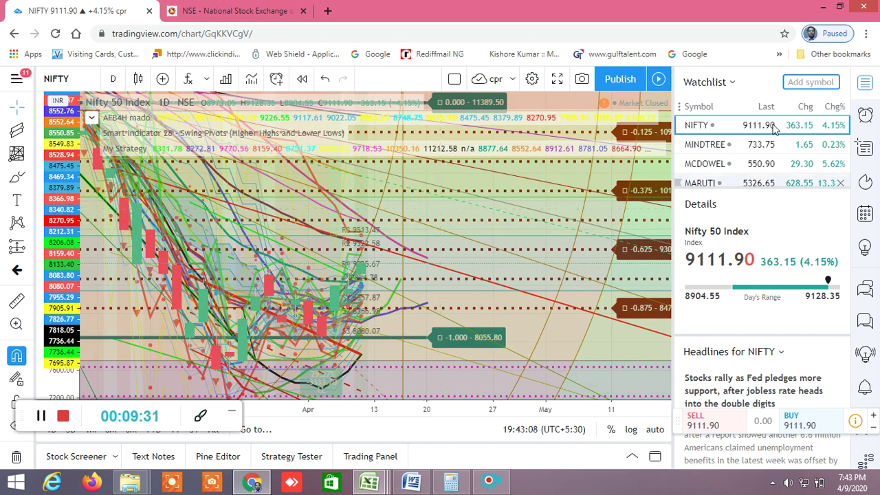
scroll(728, 155, down, 10)
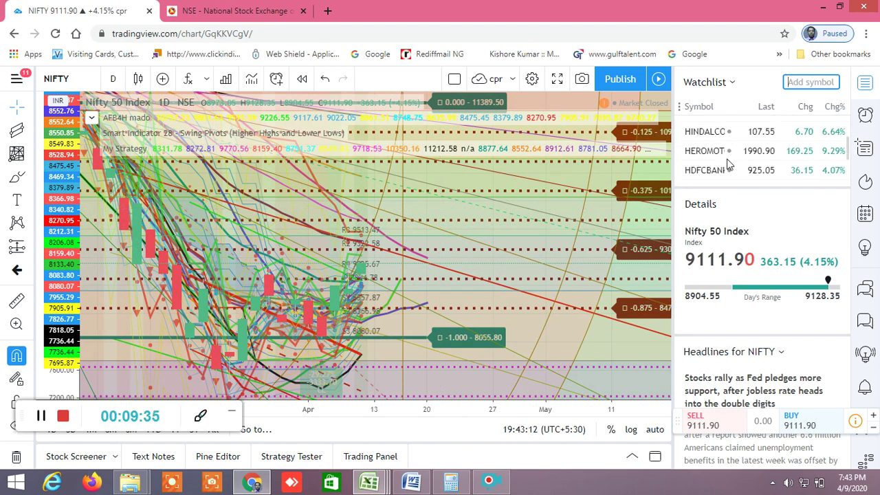
scroll(739, 158, down, 3)
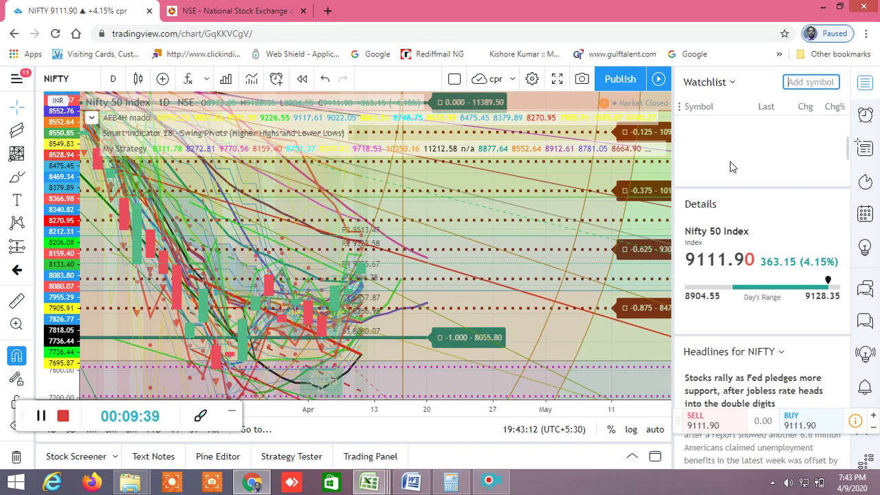
scroll(732, 166, down, 3)
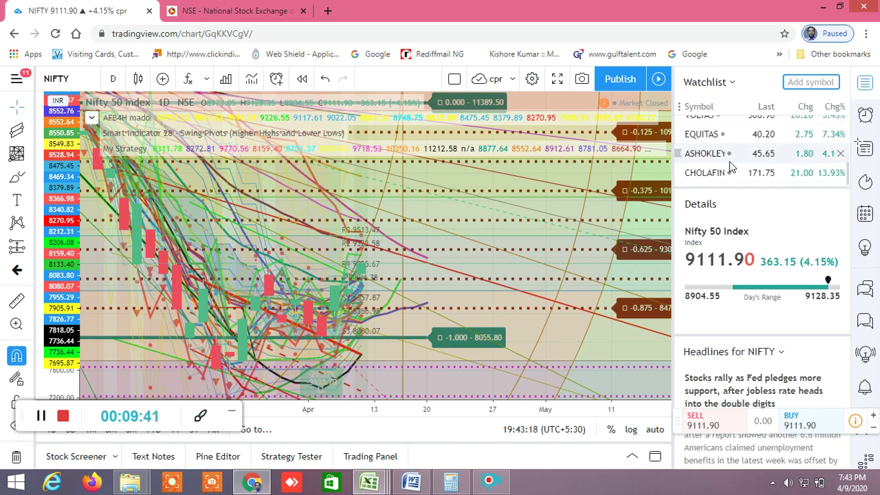
scroll(731, 166, up, 10)
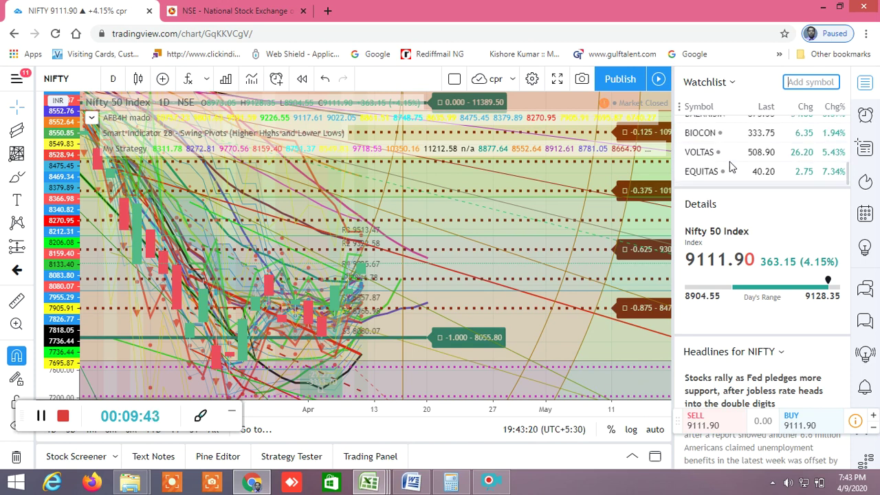
scroll(731, 166, up, 10)
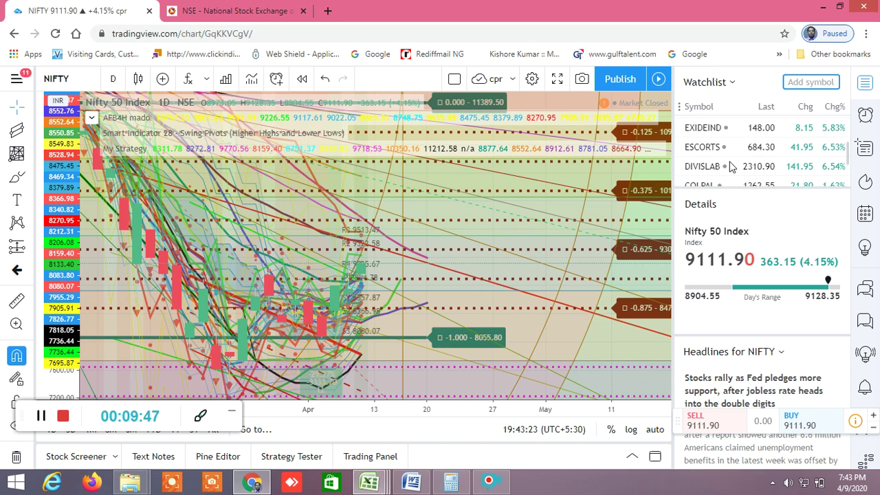
scroll(732, 167, up, 5)
scroll(732, 166, down, 2)
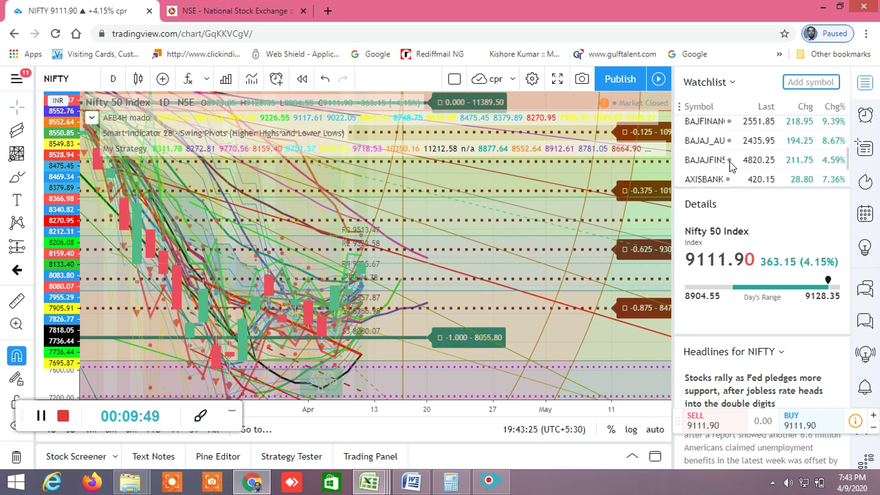
scroll(731, 165, up, 2)
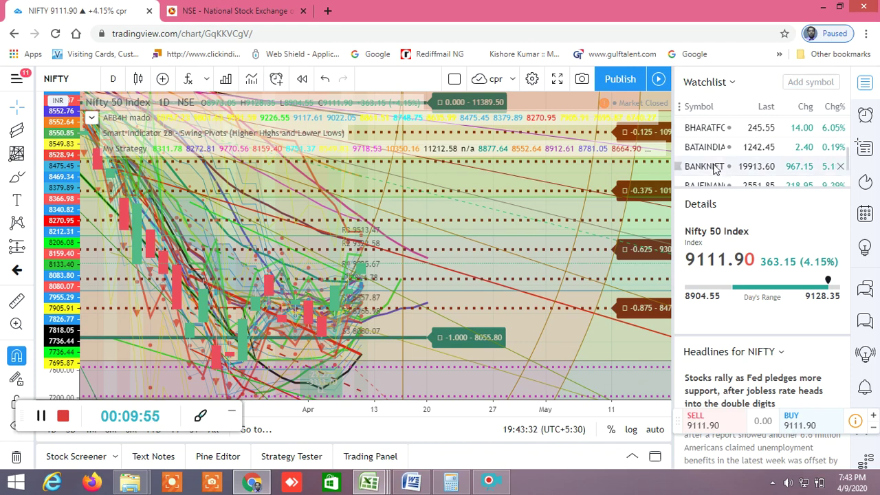
click(715, 169)
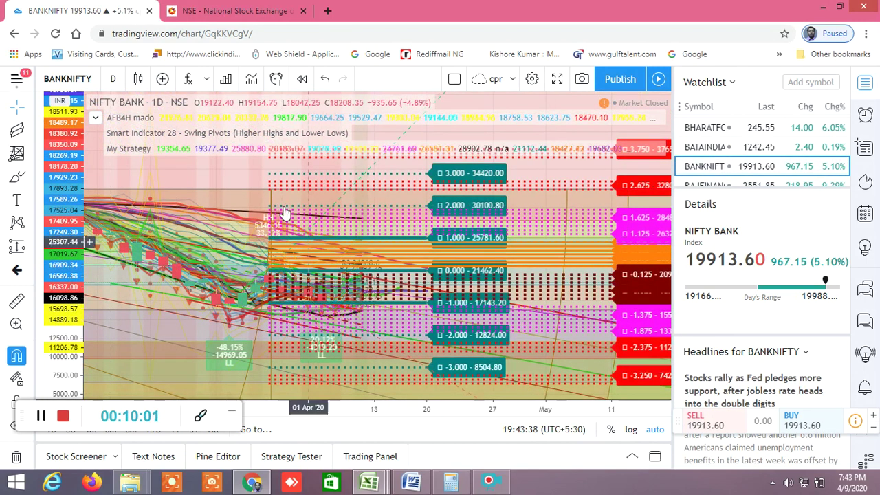
Step: Stretch the Nifty Bank chart's price scale and examine the March–April 2020 daily candles against the pivot levels
drag(200, 165, 416, 168)
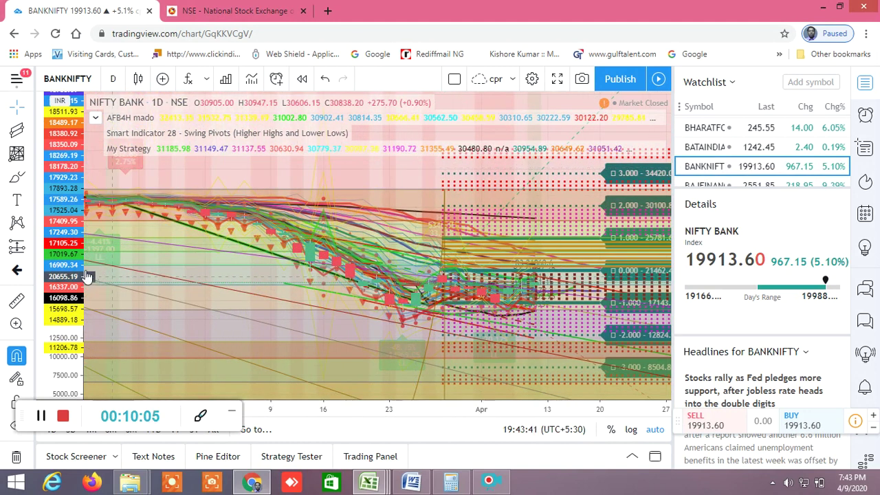
drag(64, 231, 43, 60)
scroll(498, 297, up, 3)
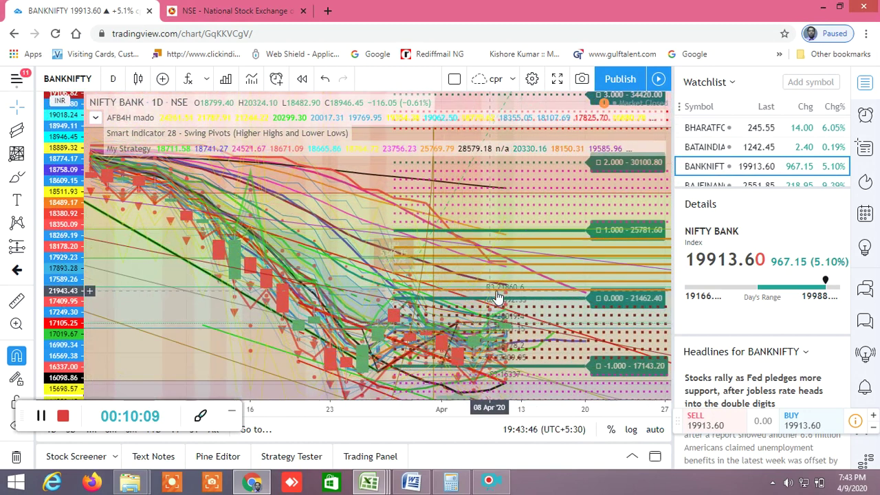
Step: Enlarge the Nifty Bank daily chart around late March and April 2020 and examine the candles against the R1–R3 pivot levels
scroll(497, 289, up, 2)
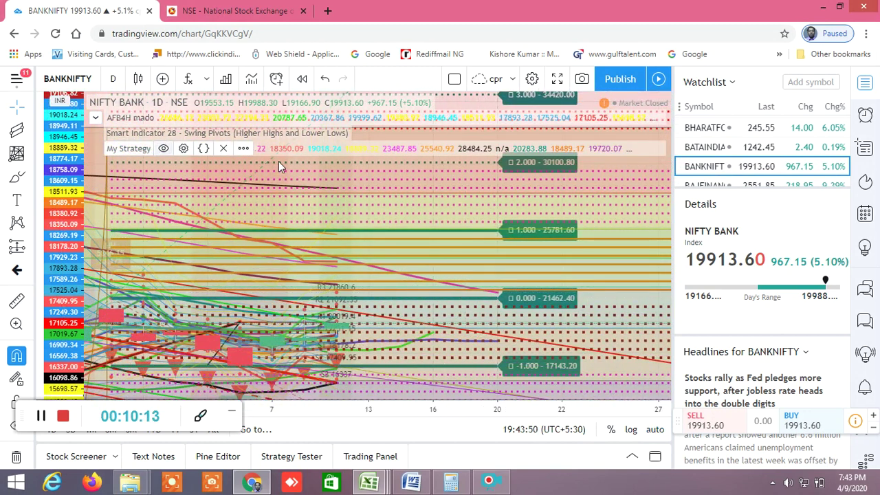
drag(279, 165, 551, 135)
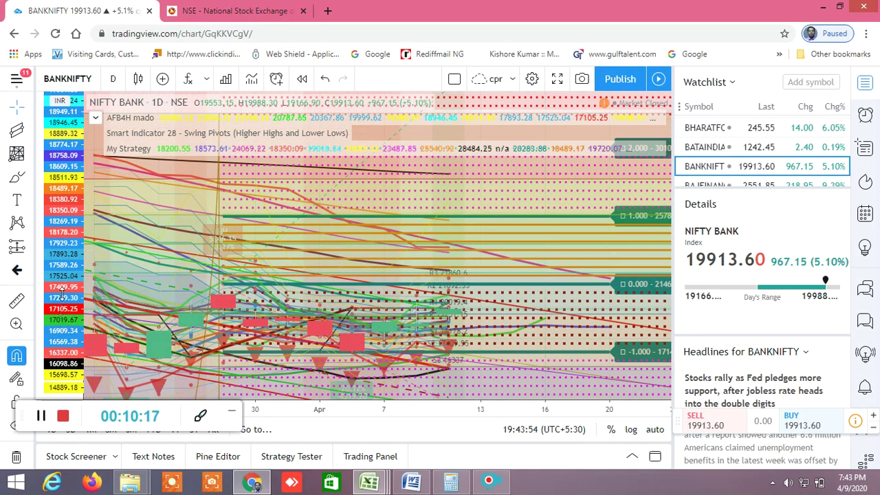
drag(63, 238, 64, 206)
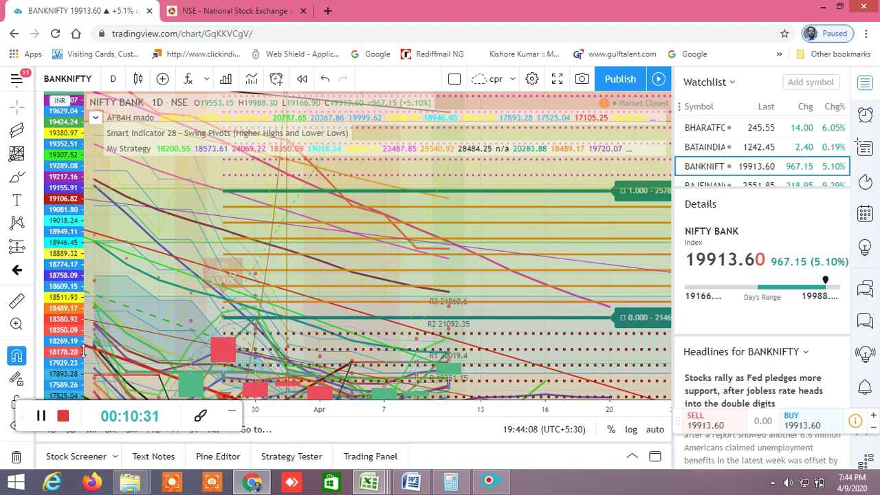
drag(320, 257, 364, 186)
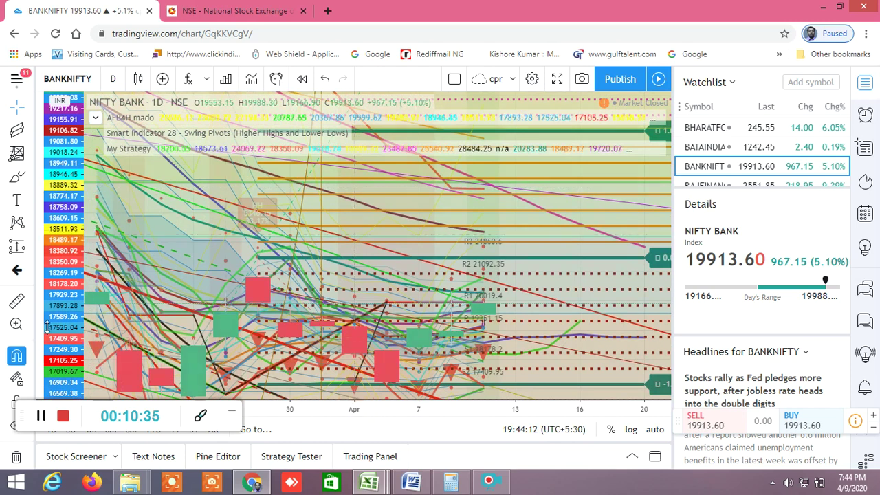
drag(58, 319, 52, 277)
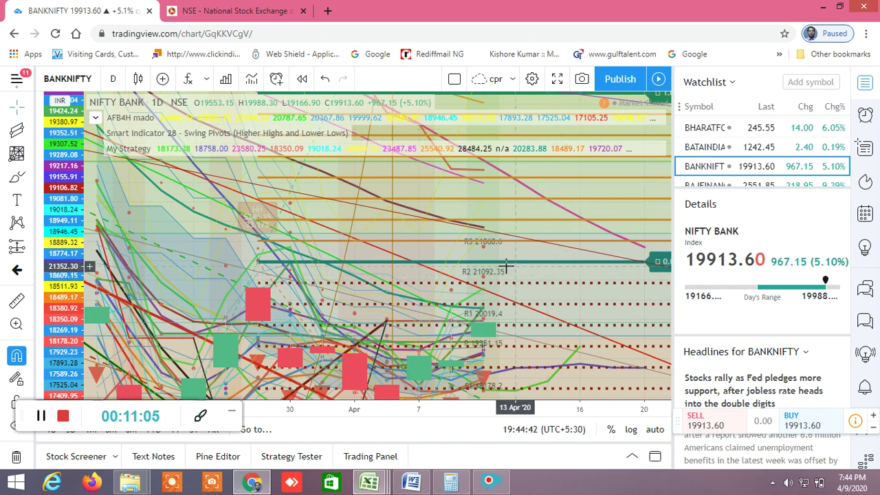
Step: Examine the Nifty Bank daily chart back to January 2020 against the 0.5, 0.618 and 0.786 Fibonacci retracement levels
scroll(503, 226, down, 5)
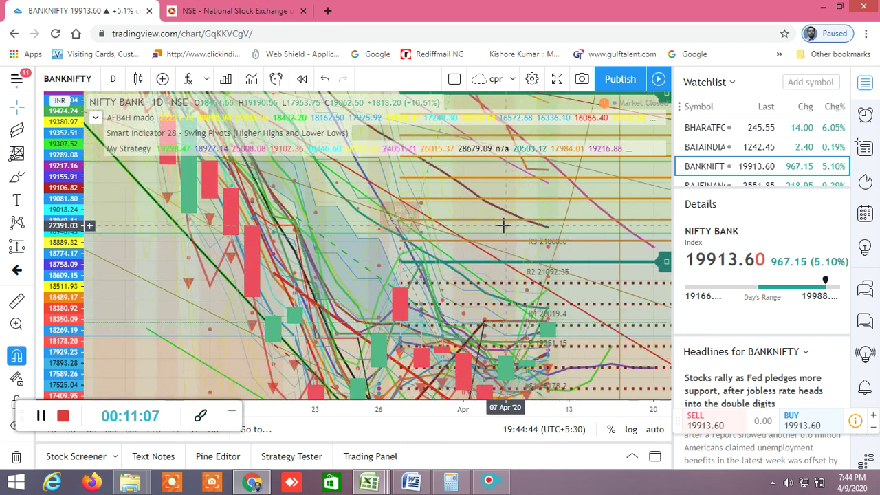
scroll(362, 264, down, 10)
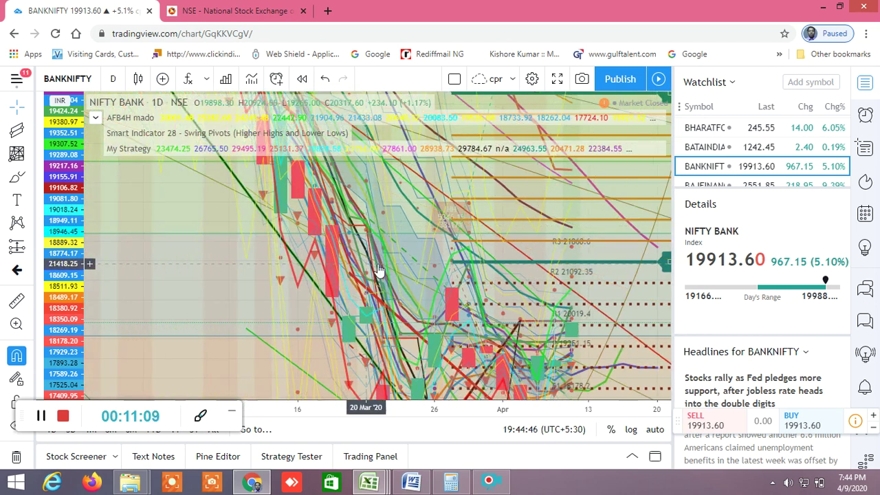
scroll(378, 271, down, 4)
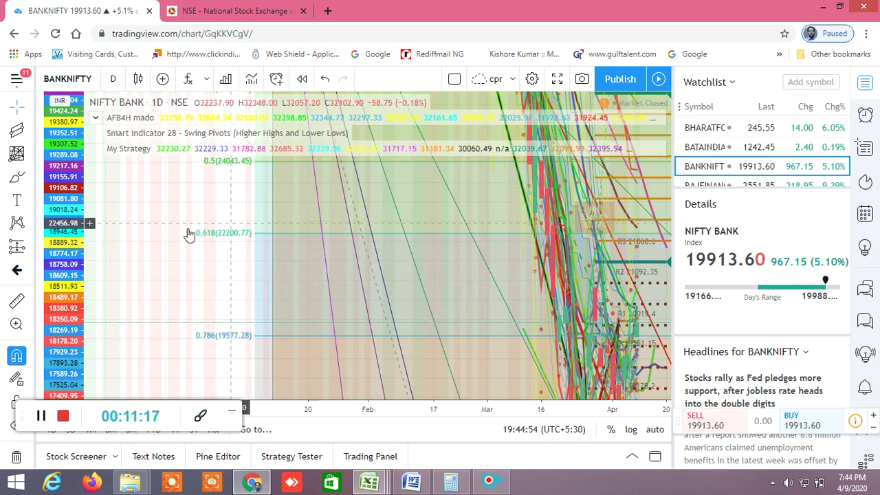
drag(226, 325, 231, 356)
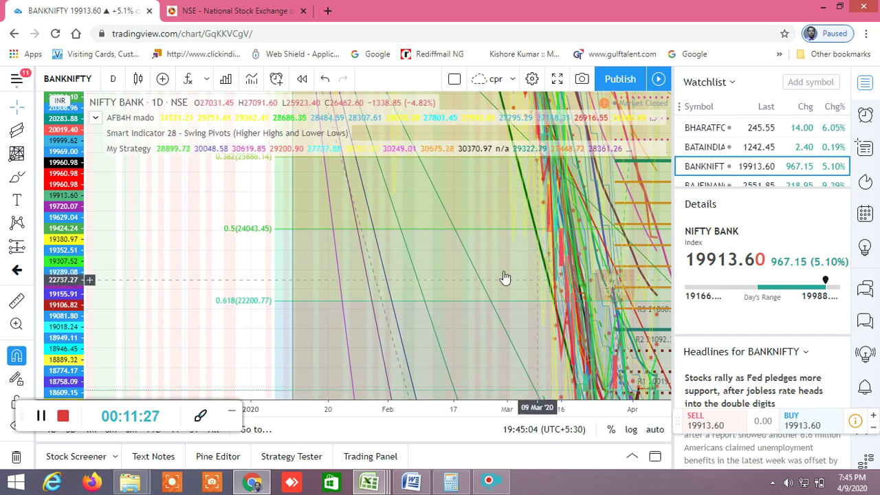
Step: Compare Nifty Bank's mid-March to April 2020 candles with the indicator lines and the pivot levels on the daily chart
scroll(498, 275, up, 2)
scroll(488, 276, up, 4)
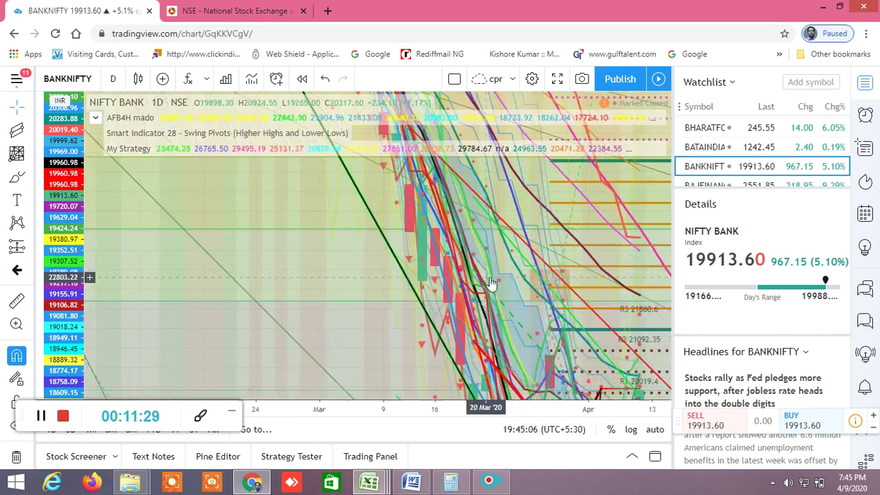
scroll(491, 283, up, 5)
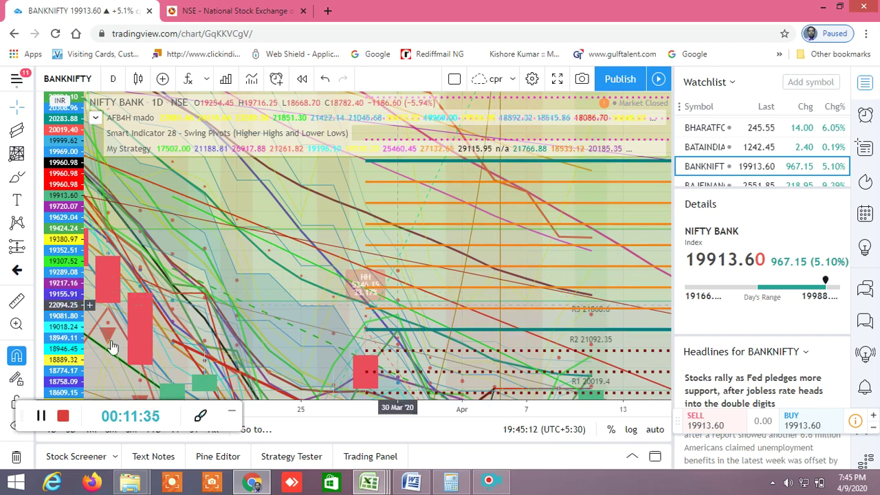
drag(71, 245, 67, 310)
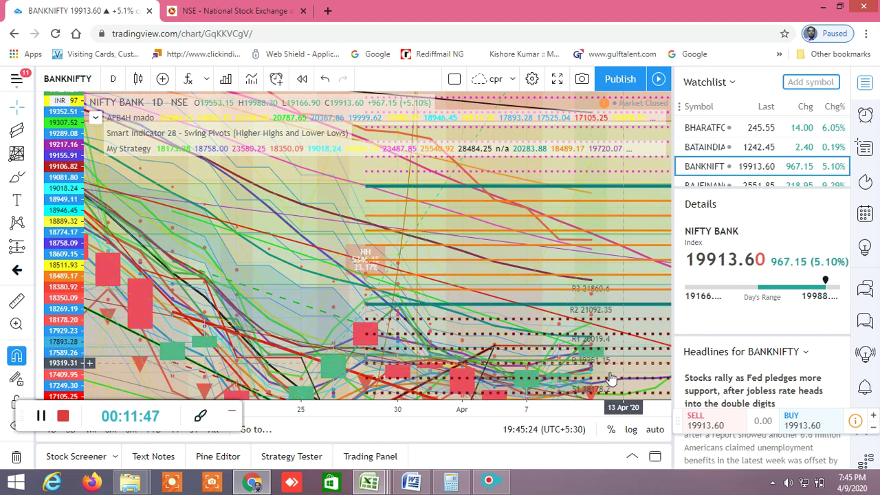
scroll(500, 359, down, 3)
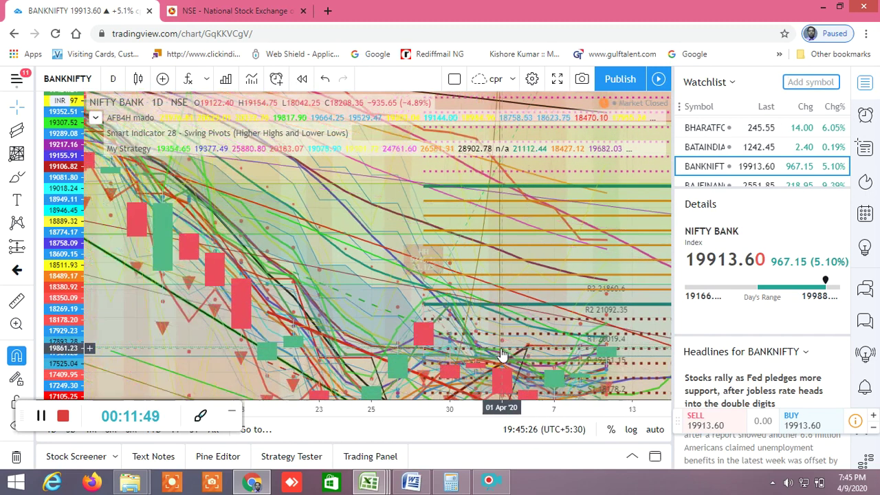
scroll(502, 352, down, 3)
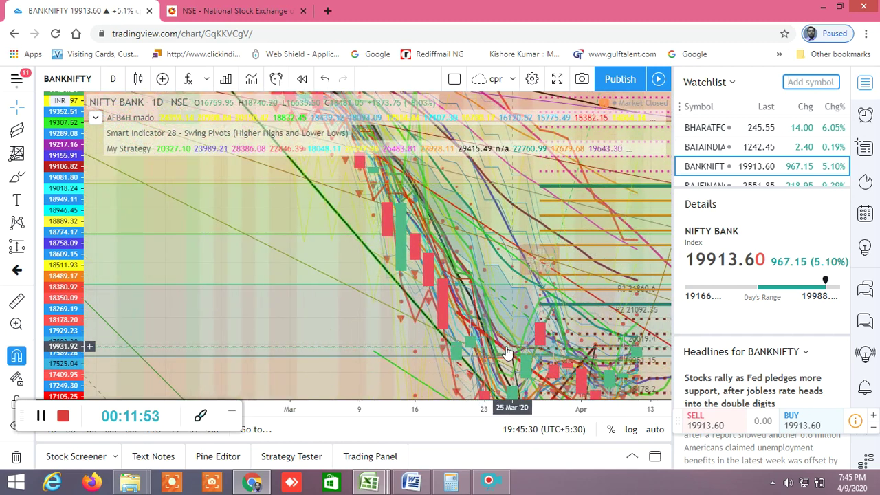
scroll(508, 352, down, 1)
scroll(506, 352, up, 3)
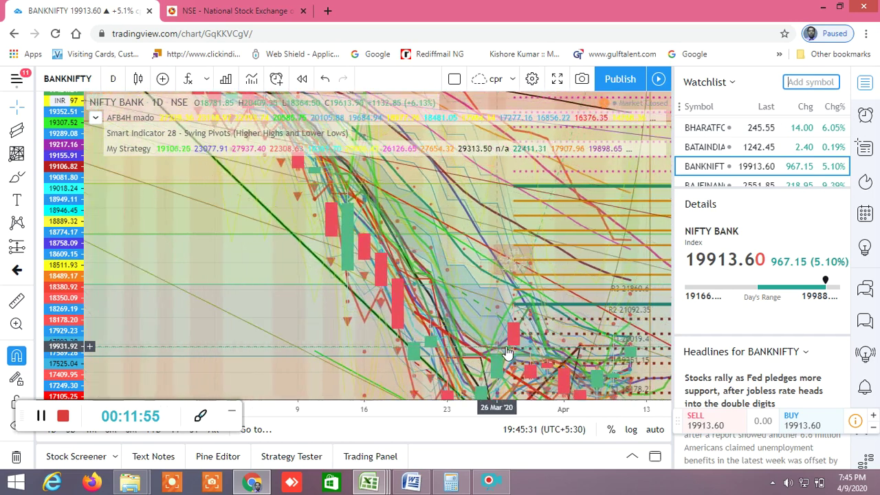
scroll(506, 352, up, 2)
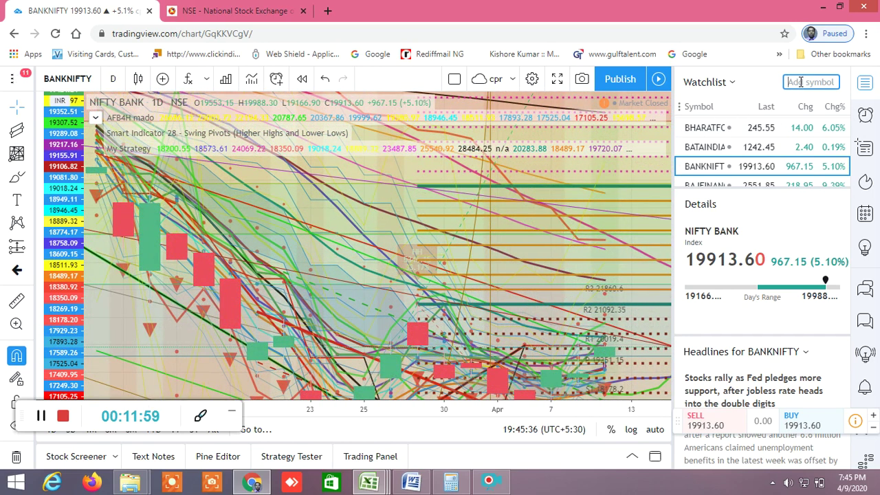
Step: Add the NSE index NIFTY to the watchlist and open its Nifty 50 daily chart
text(NIFTY)
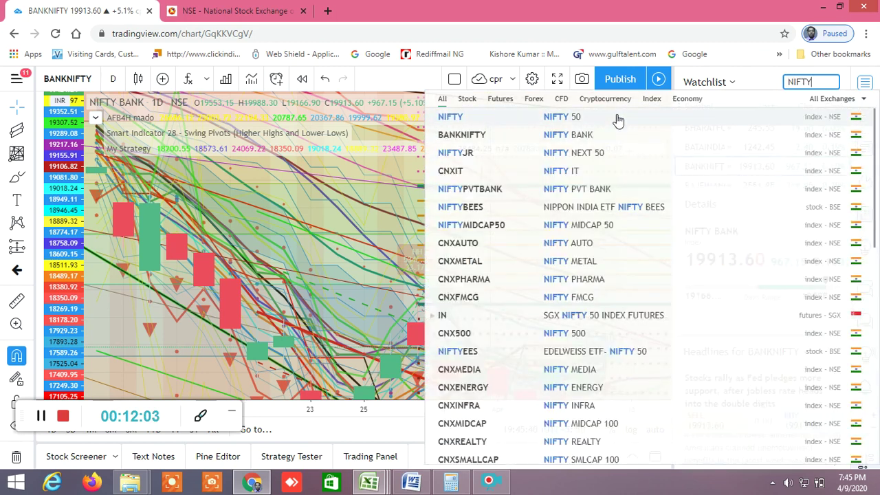
click(617, 114)
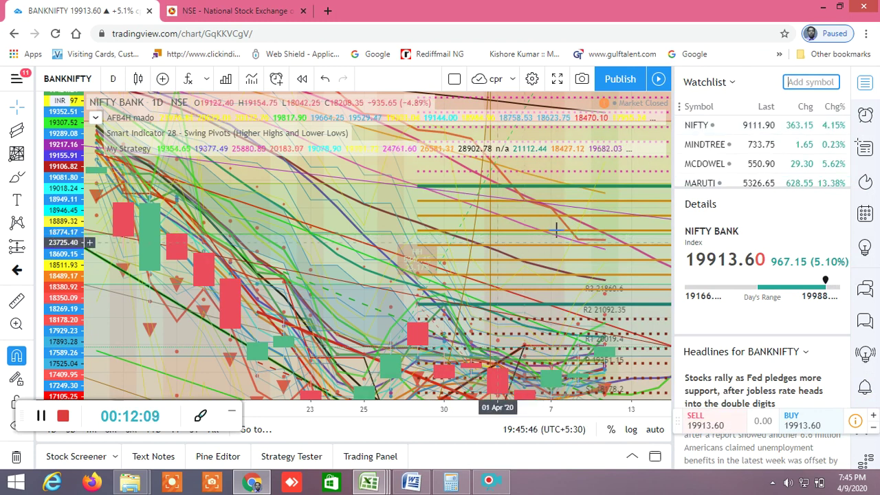
click(704, 129)
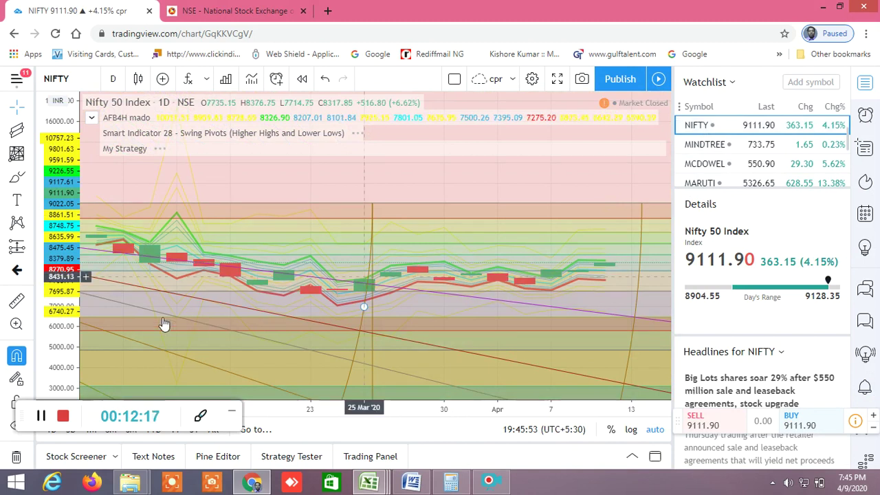
Step: Examine the Nifty 50 daily chart from February to April 2020 against the Fibonacci and pivot levels, stretching its price scale
scroll(208, 239, down, 5)
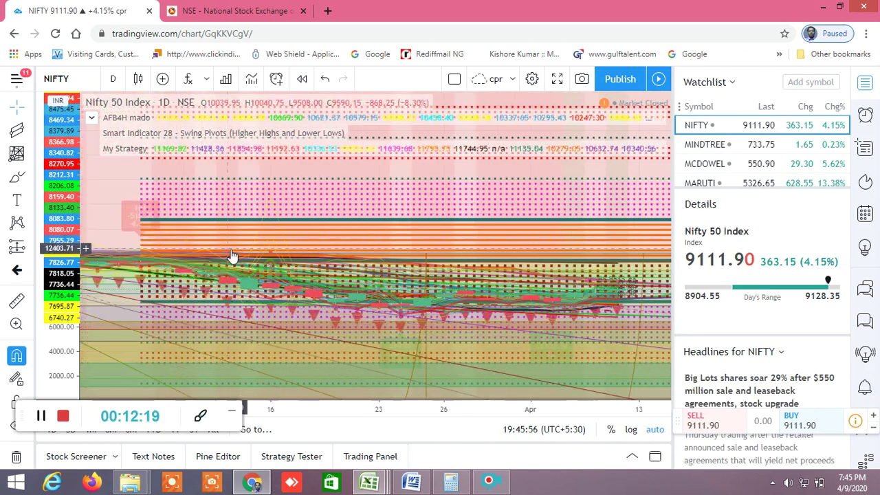
scroll(260, 266, down, 3)
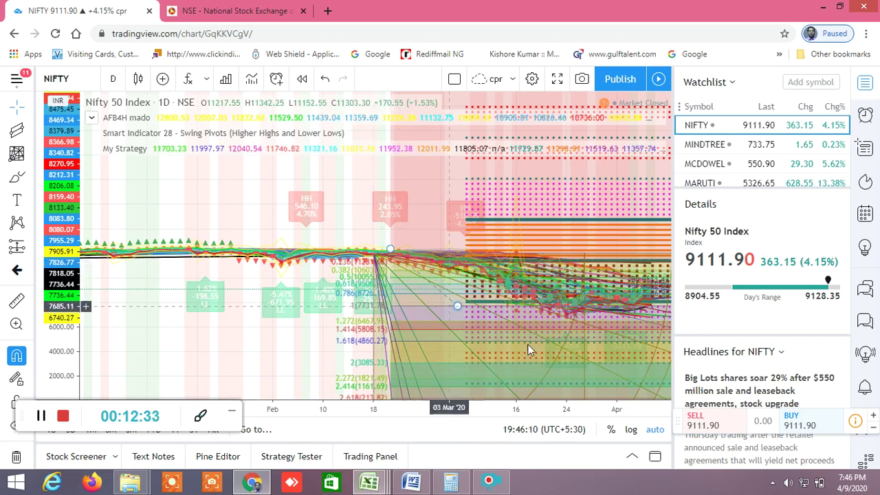
scroll(530, 364, up, 4)
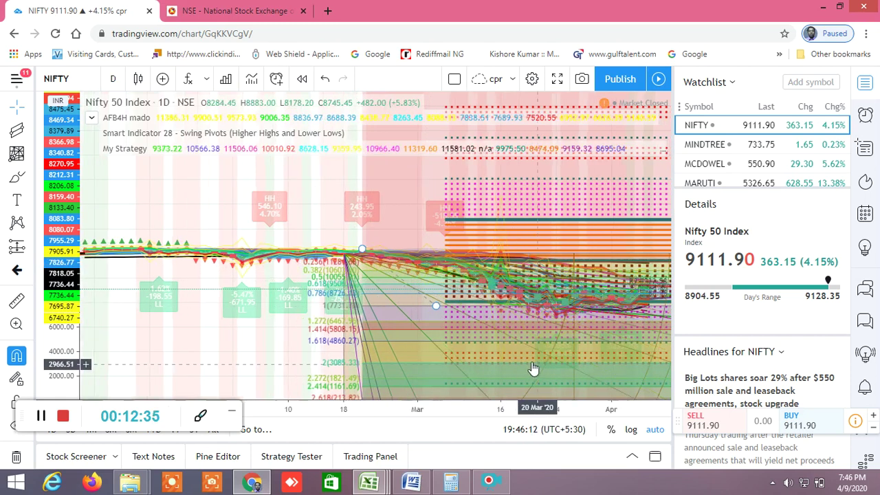
scroll(530, 364, up, 3)
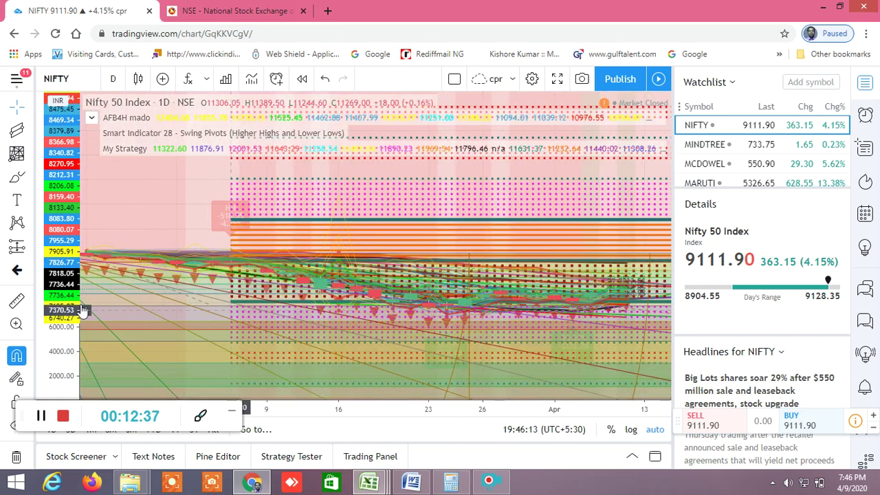
drag(68, 288, 58, 177)
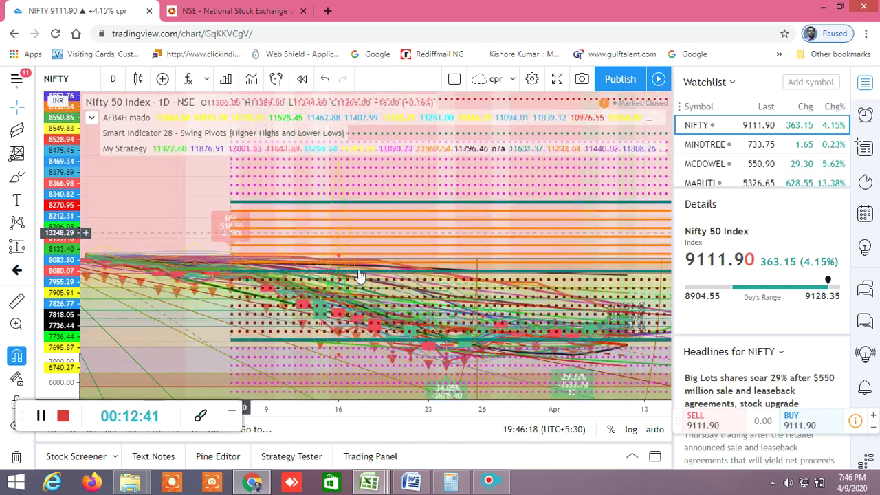
Step: Switch to the NSE option chain page and change the index from BANKNIFTY to NIFTY
click(260, 12)
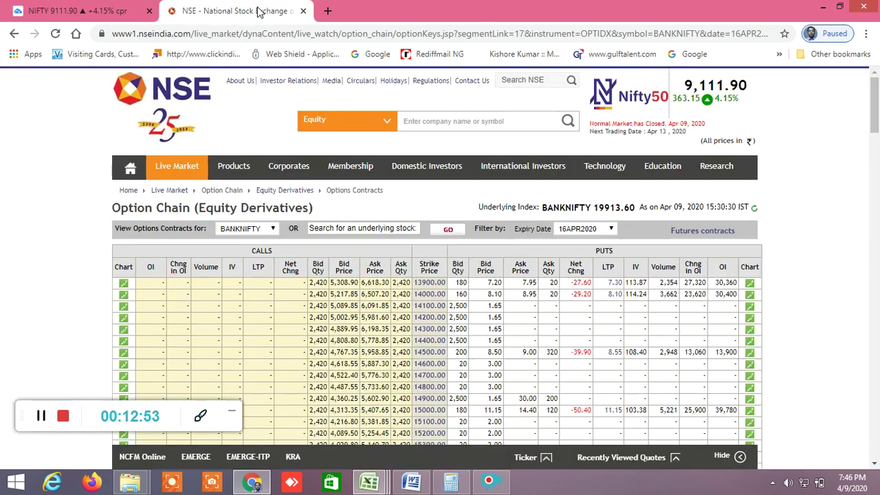
scroll(479, 286, down, 6)
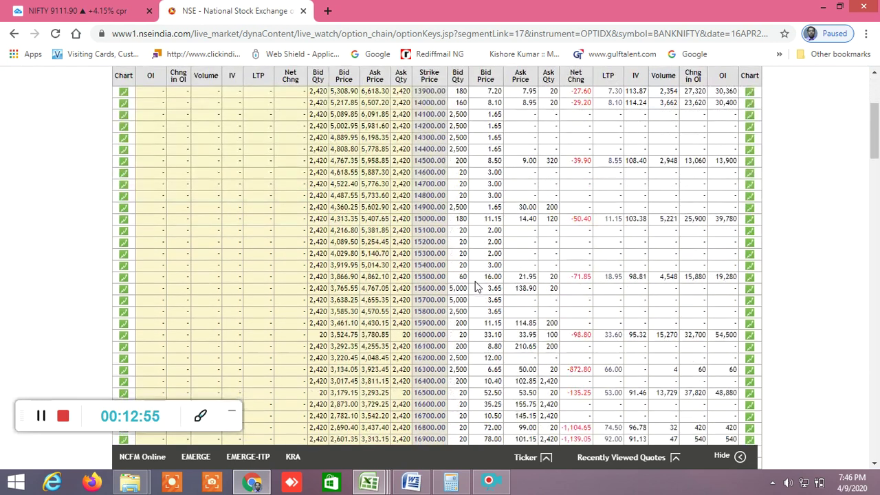
scroll(456, 282, up, 6)
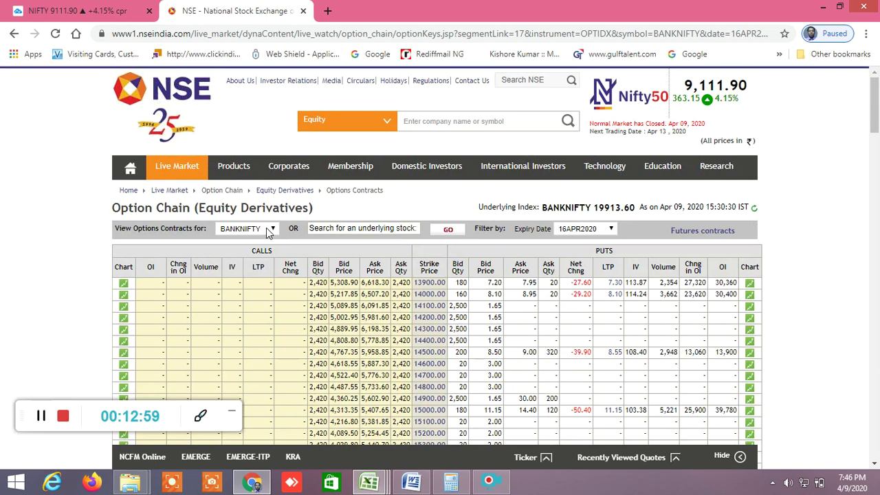
click(269, 231)
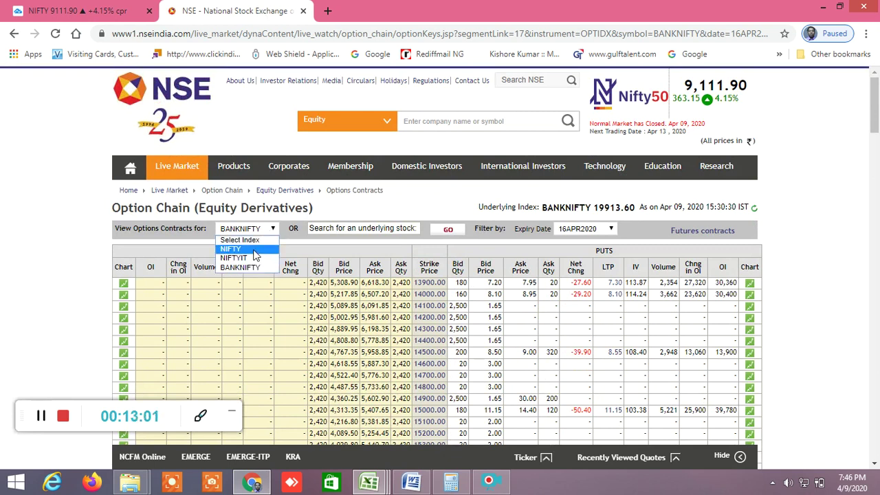
click(254, 249)
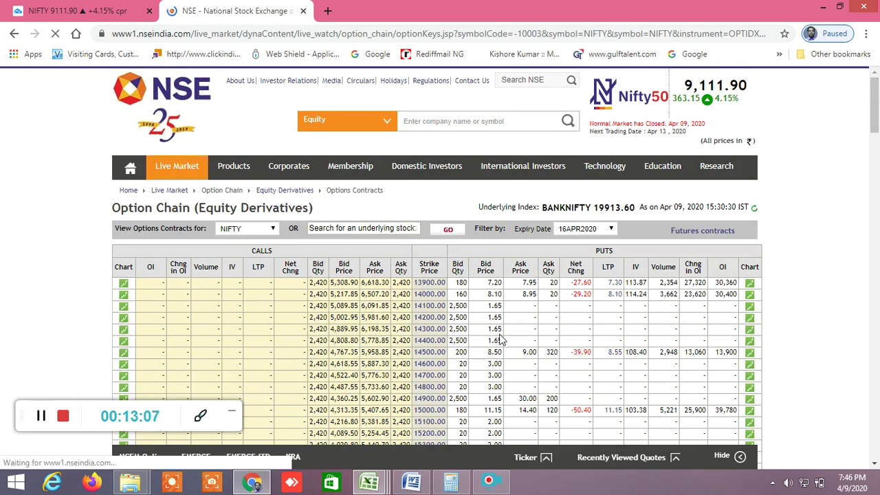
Step: Look through the NIFTY option chain's calls and puts down to the open interest and volume totals
scroll(495, 339, down, 10)
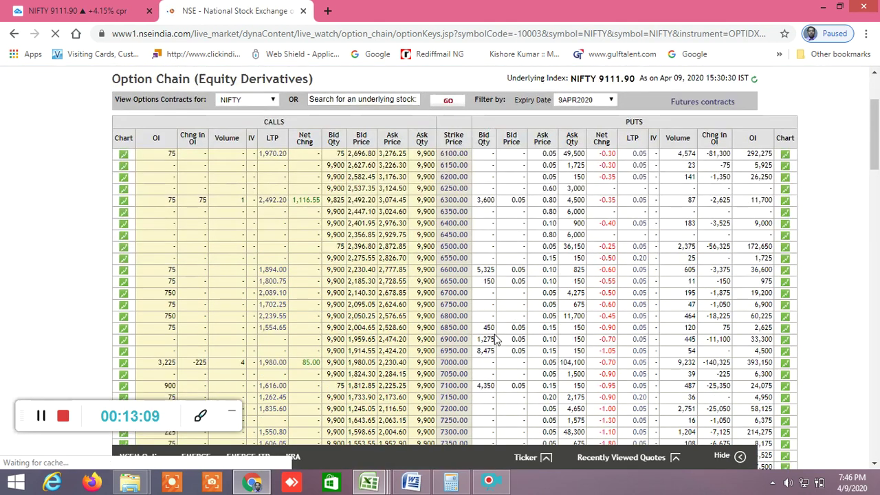
scroll(494, 334, down, 12)
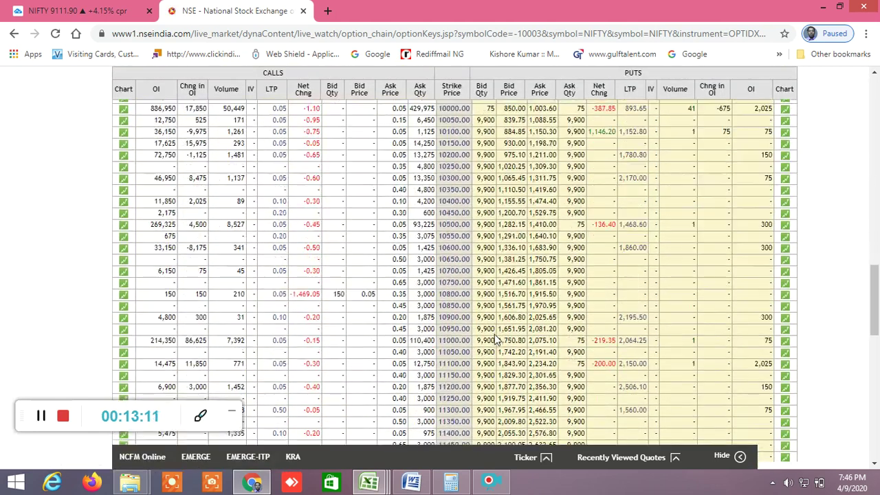
scroll(495, 334, down, 12)
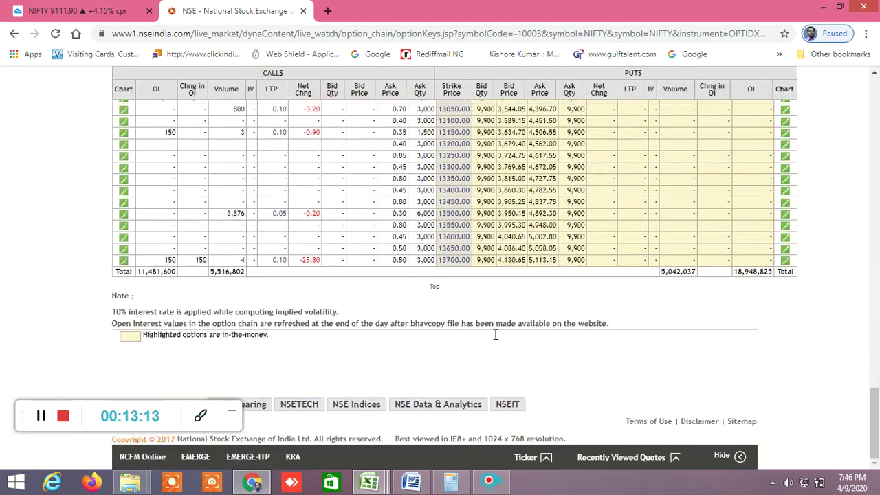
scroll(495, 334, up, 1)
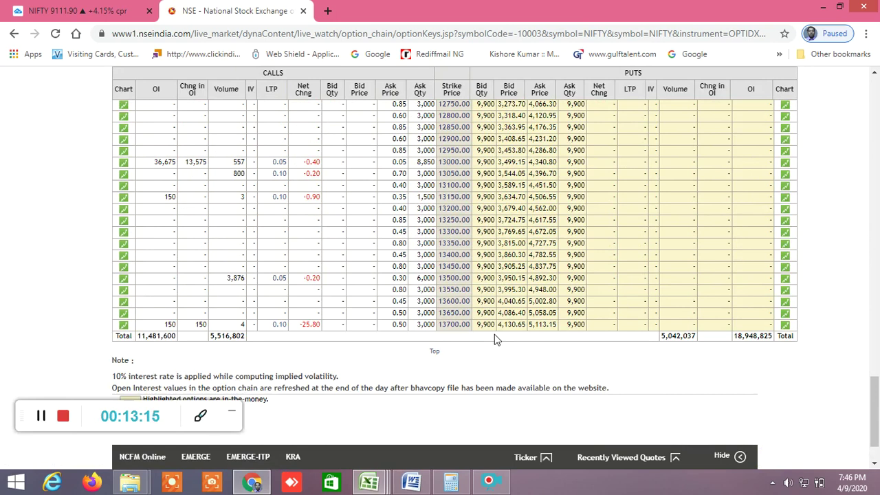
scroll(494, 334, up, 2)
scroll(495, 334, down, 2)
Step: Filter the NIFTY option chain by the 16APR2020 expiry date
scroll(760, 337, up, 20)
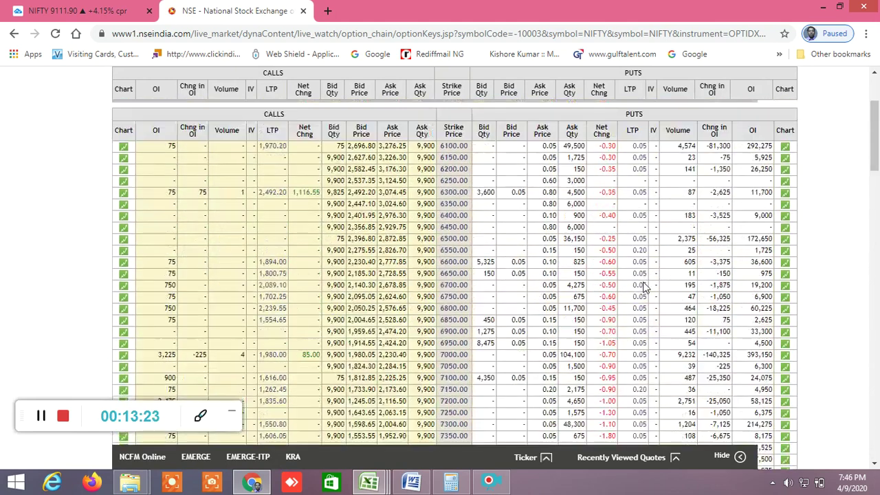
scroll(644, 285, up, 2)
click(605, 230)
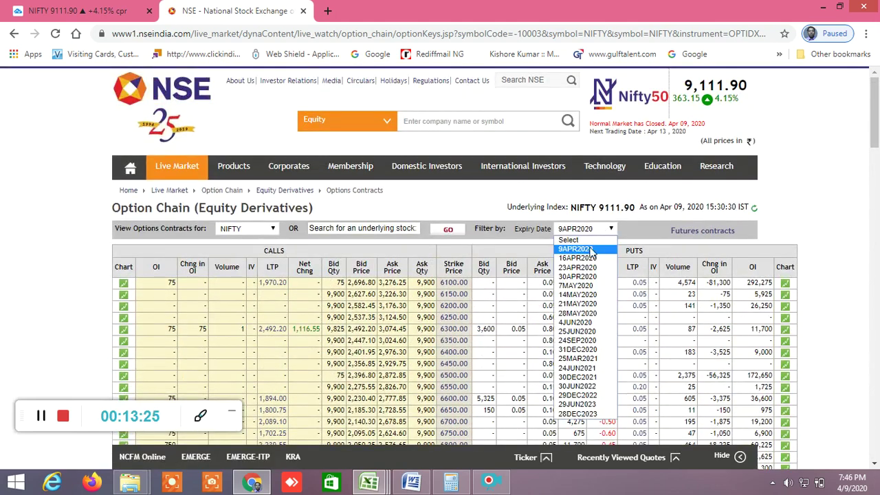
click(585, 259)
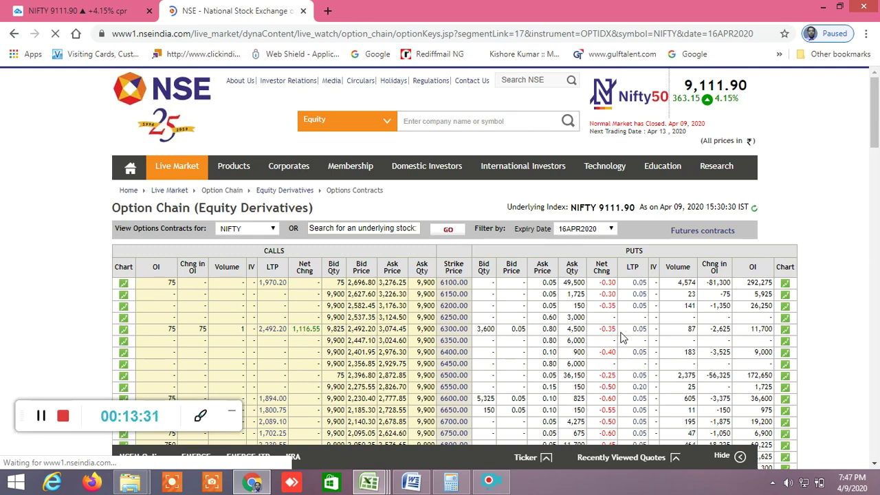
Step: Look through the NIFTY 16APR2020 chain's totals and the call and put open interest around the 9000 strike
scroll(621, 337, down, 20)
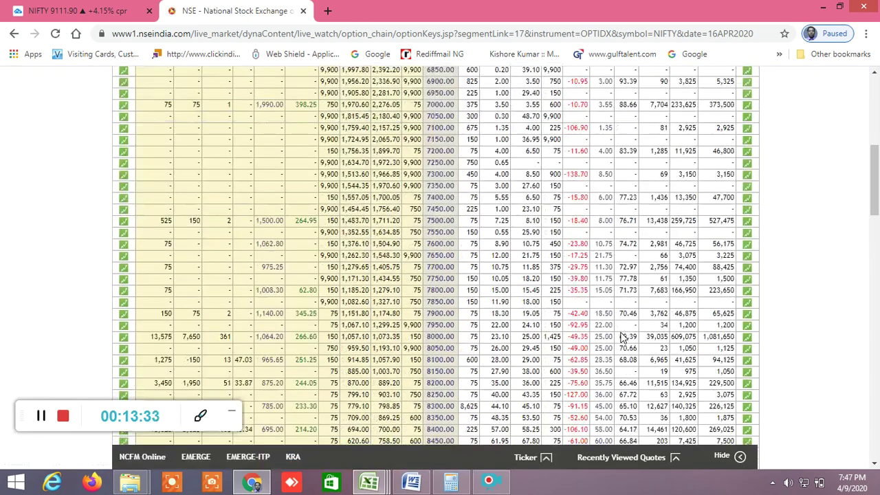
scroll(621, 337, down, 4)
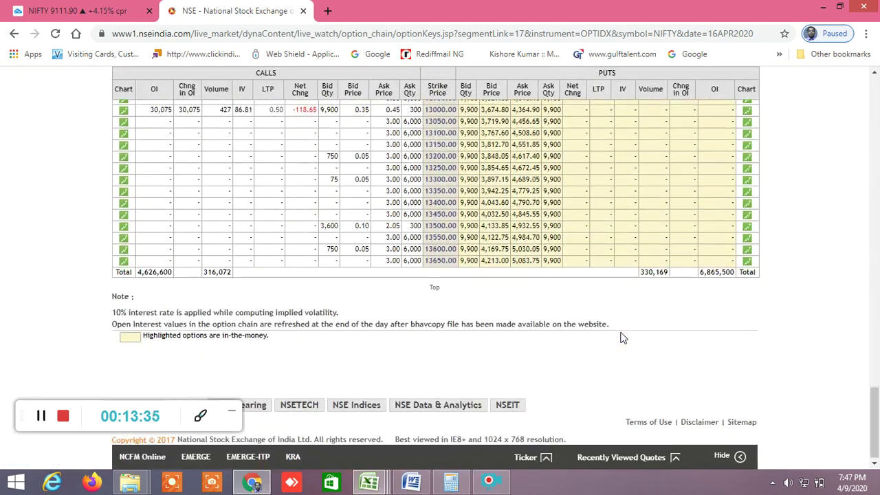
scroll(621, 337, up, 1)
scroll(621, 337, up, 12)
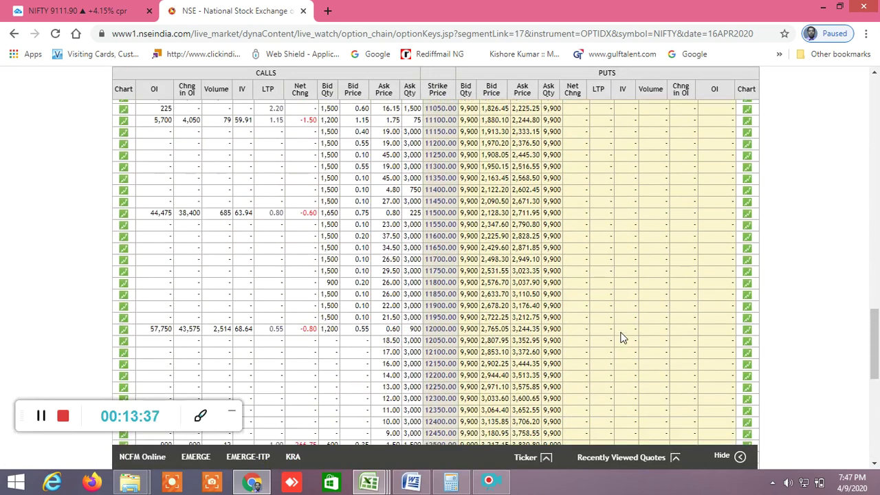
scroll(621, 337, up, 2)
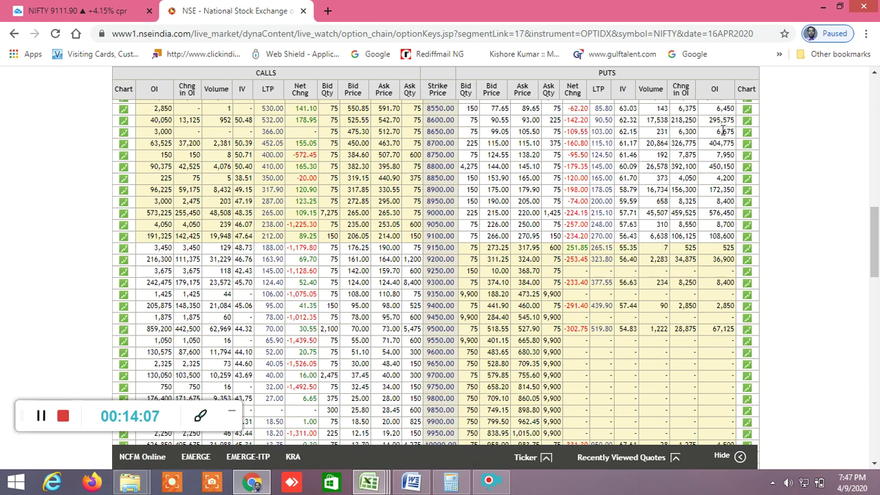
scroll(723, 130, up, 1)
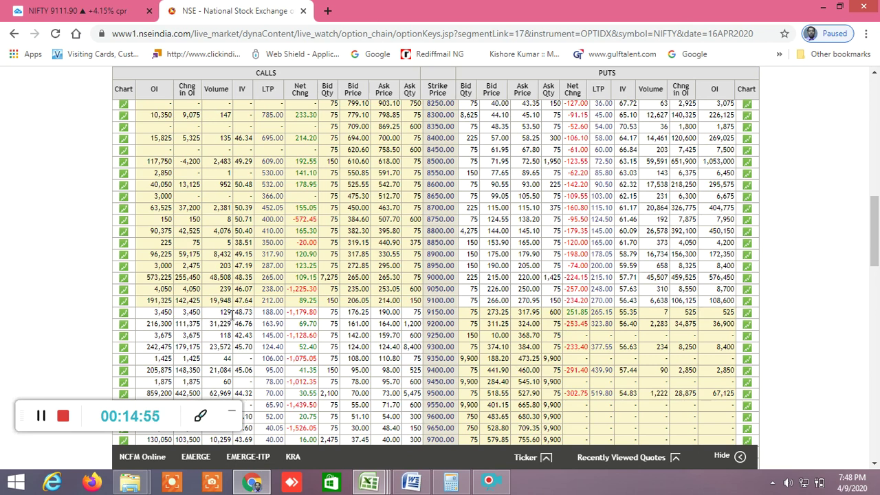
Step: Change the option chain's index to BANKNIFTY and filter it by the 16APR2020 expiry date
scroll(328, 338, up, 10)
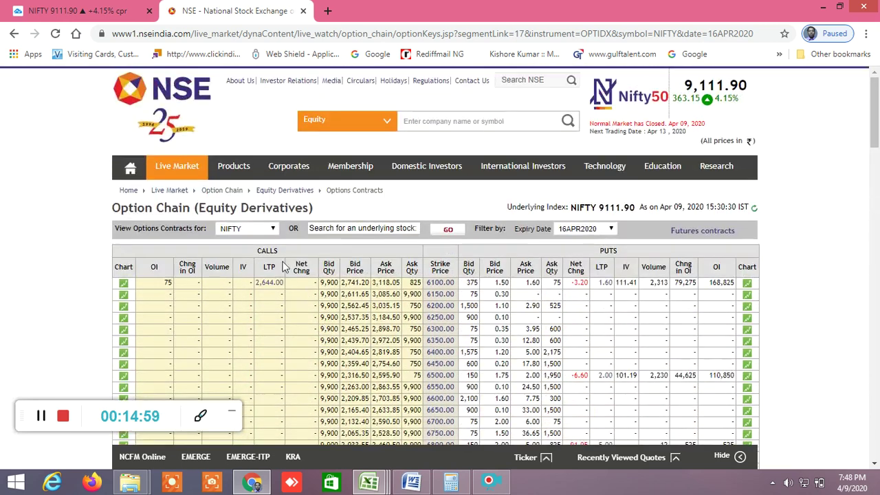
click(272, 230)
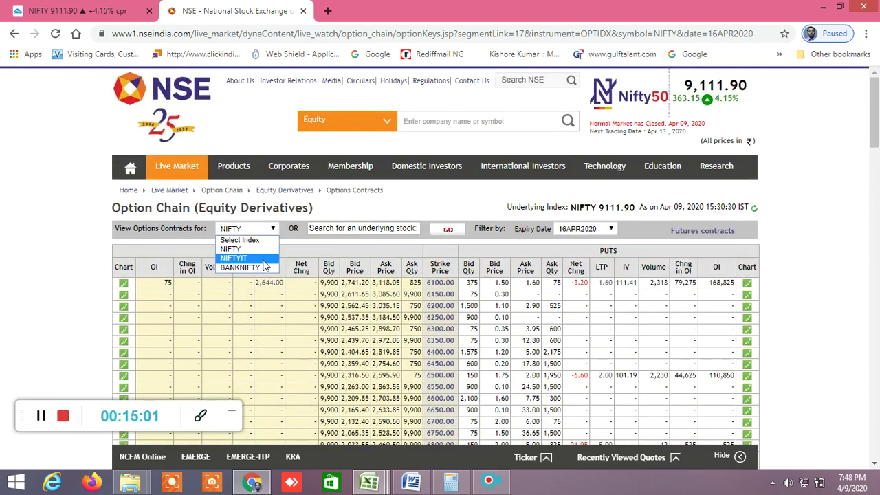
click(241, 267)
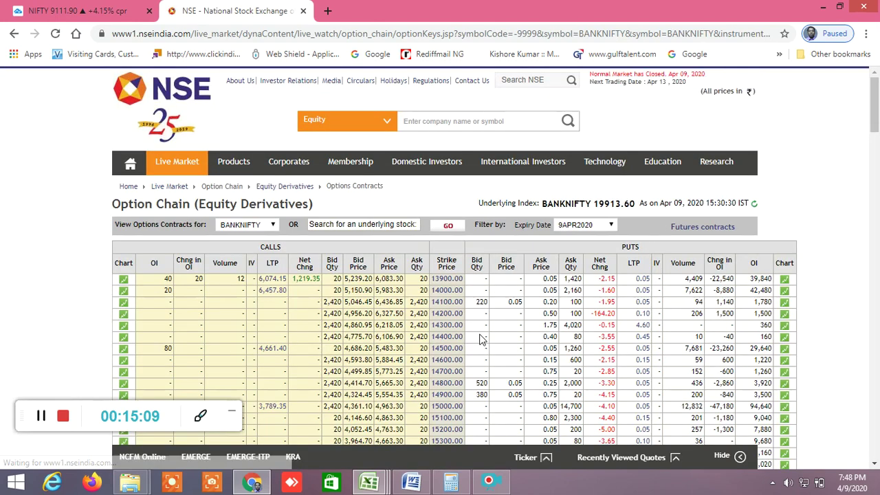
scroll(539, 332, down, 2)
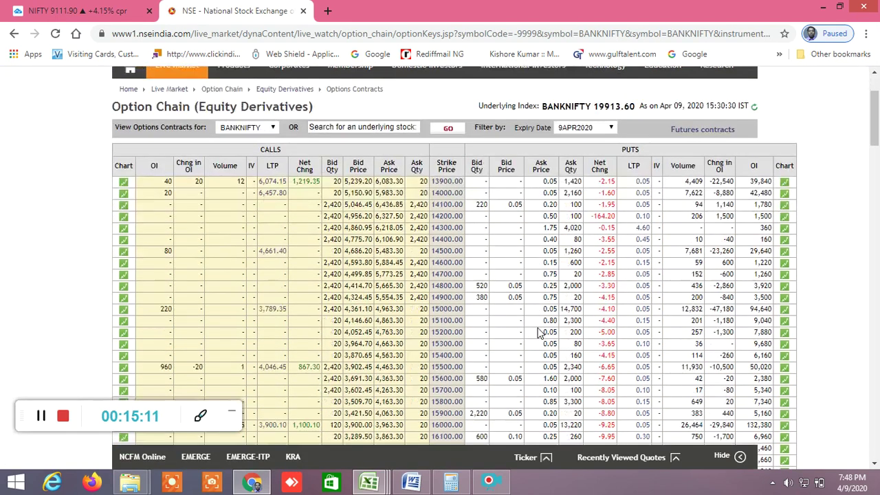
scroll(540, 332, up, 2)
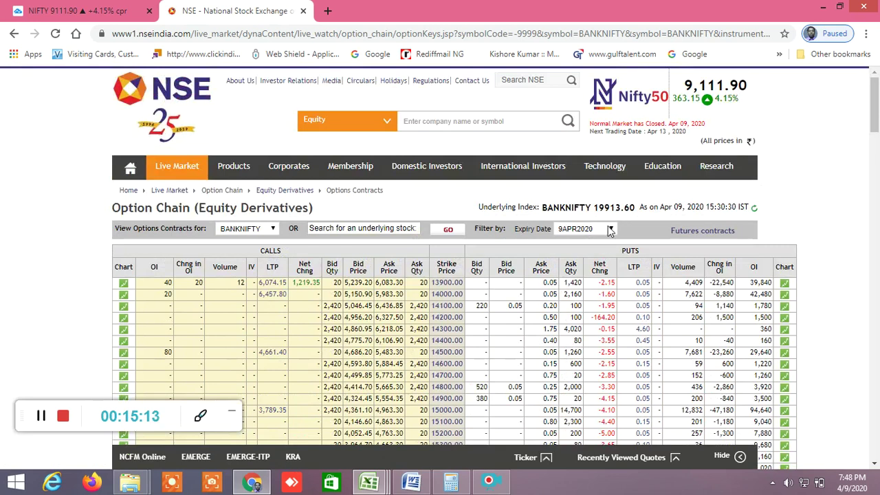
click(609, 229)
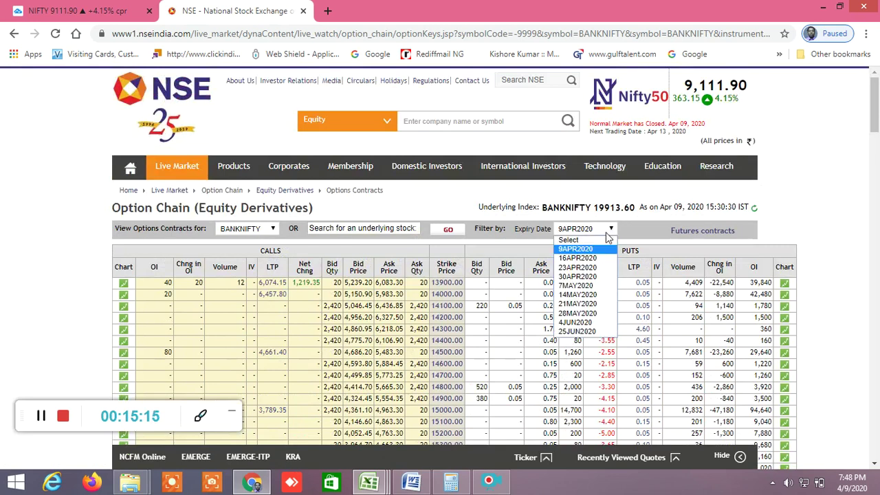
click(598, 258)
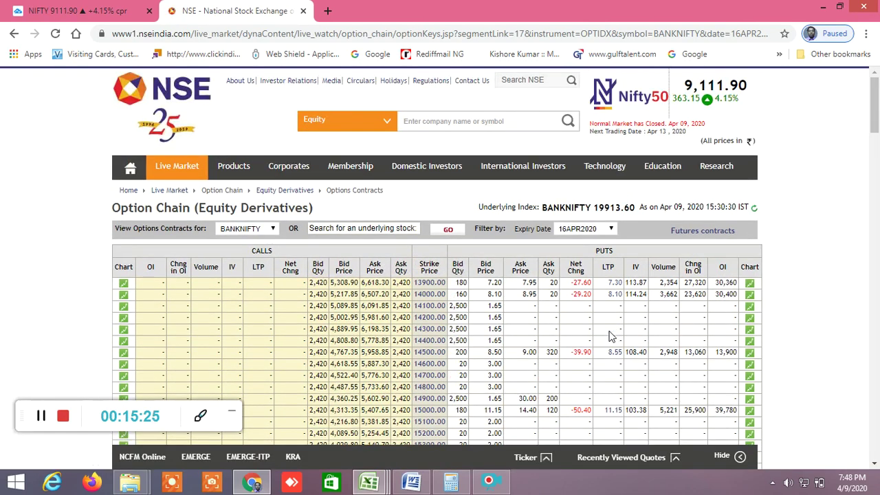
Step: Look through the BANKNIFTY 16APR2020 chain down to the call and put open interest and volume totals
scroll(610, 336, down, 4)
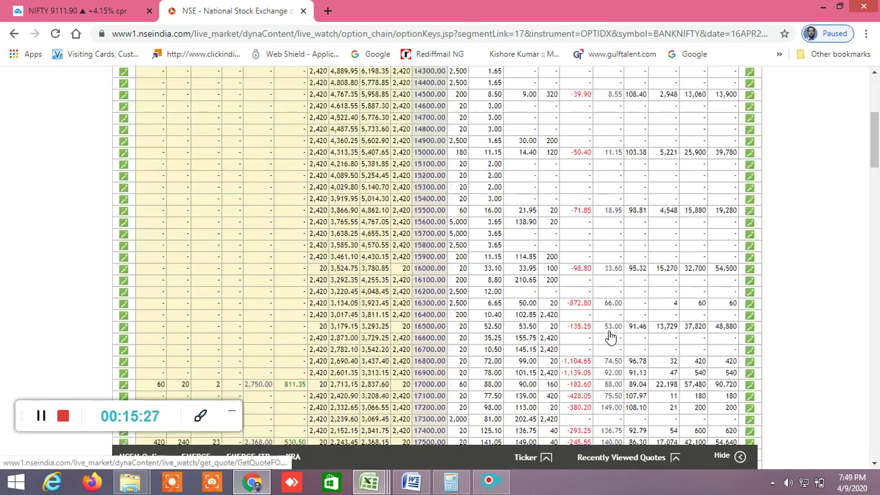
scroll(610, 337, down, 10)
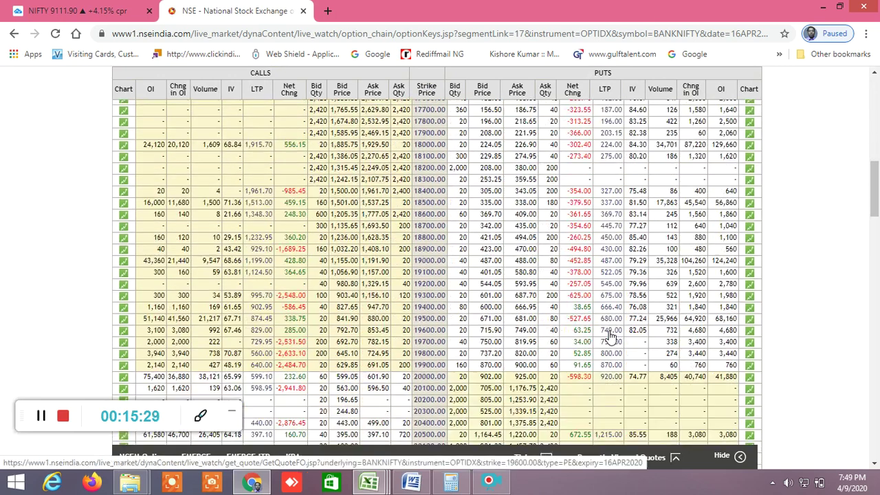
scroll(610, 336, down, 17)
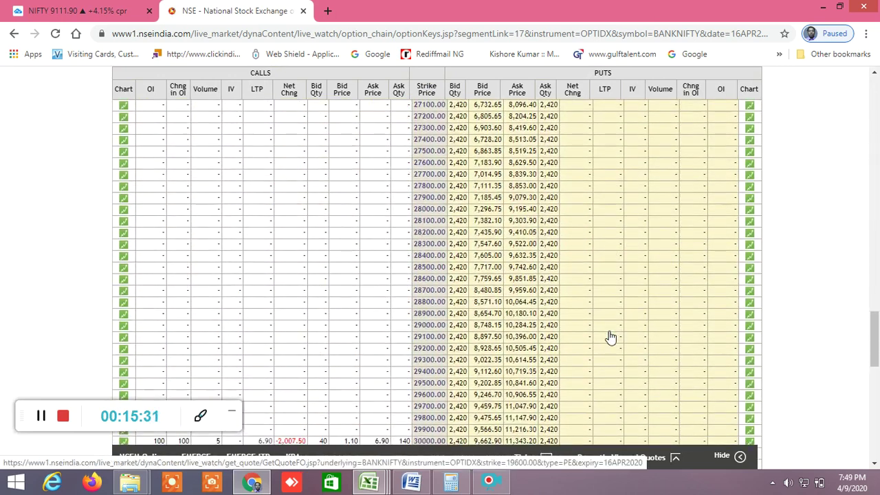
scroll(610, 336, up, 12)
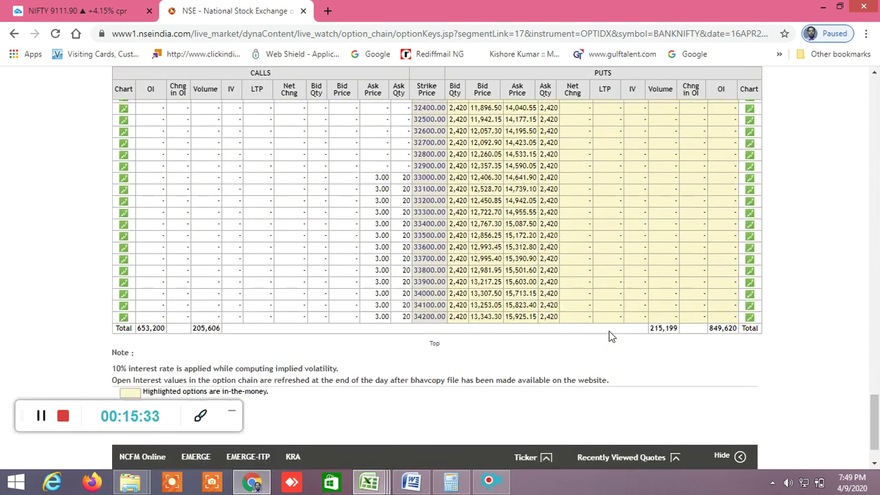
scroll(609, 336, up, 17)
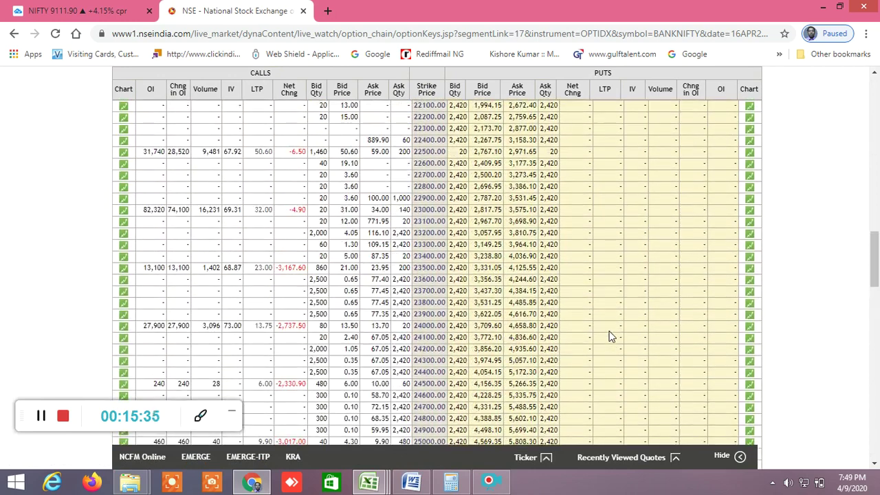
Step: Examine the BANKNIFTY call and put open interest, volume and implied volatility for strikes from about 18500 to 23000
scroll(610, 337, down, 3)
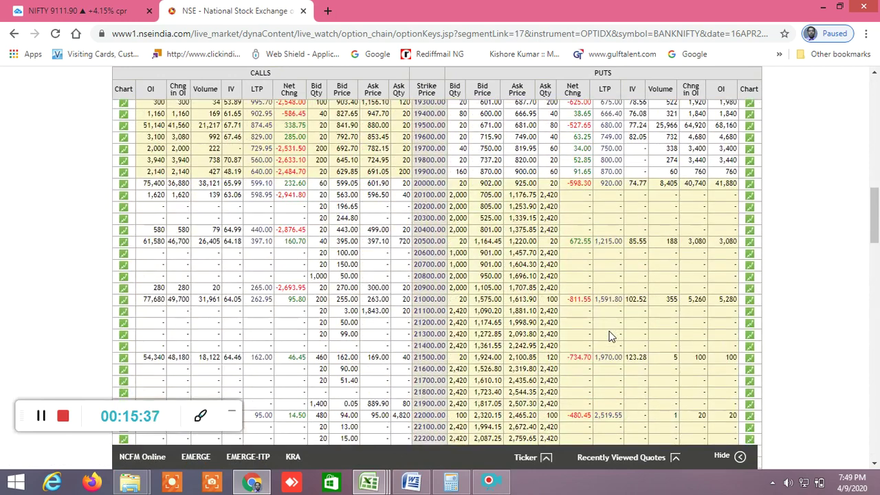
scroll(585, 325, up, 1)
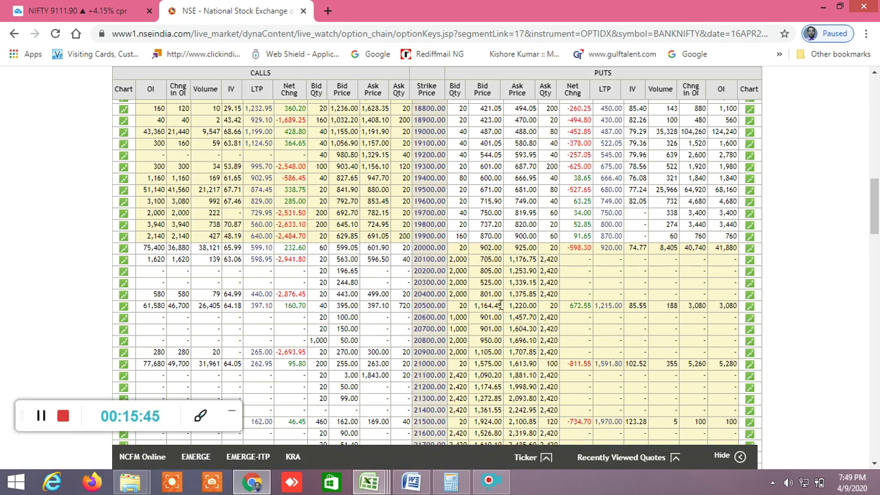
scroll(677, 268, up, 1)
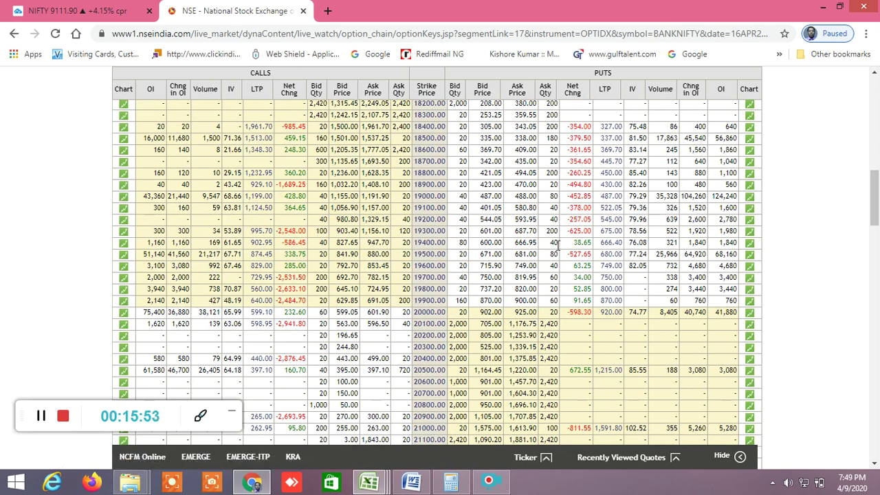
scroll(558, 244, down, 1)
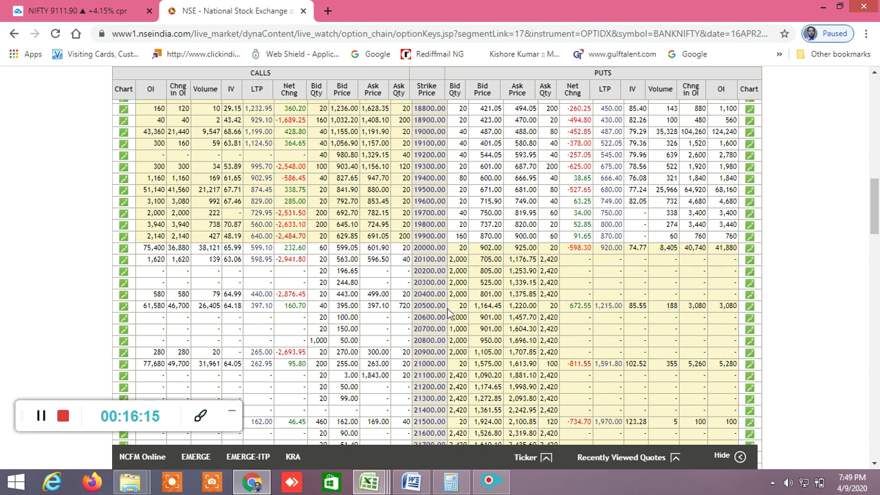
scroll(440, 305, down, 4)
scroll(440, 304, up, 4)
scroll(440, 304, down, 4)
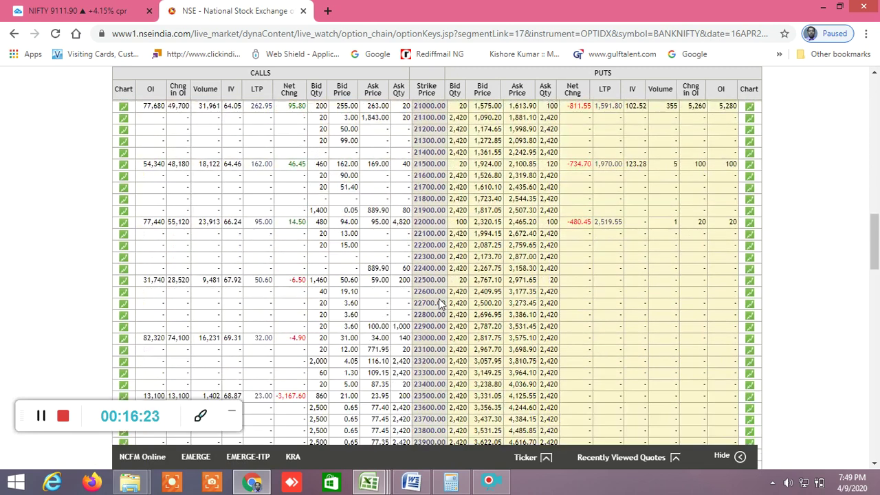
scroll(440, 305, up, 4)
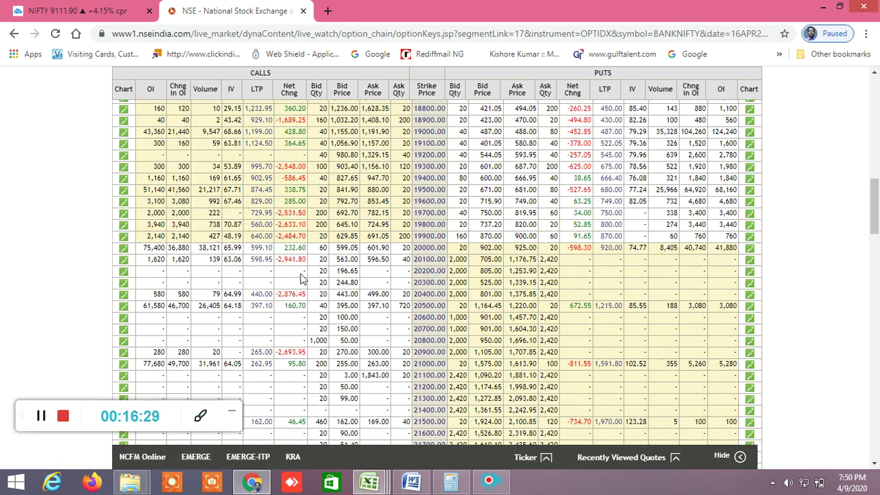
Step: Switch to the WORKING FILE workbook in Excel, showing its OPTION CHAIN IV sheet
mouse_move(369, 482)
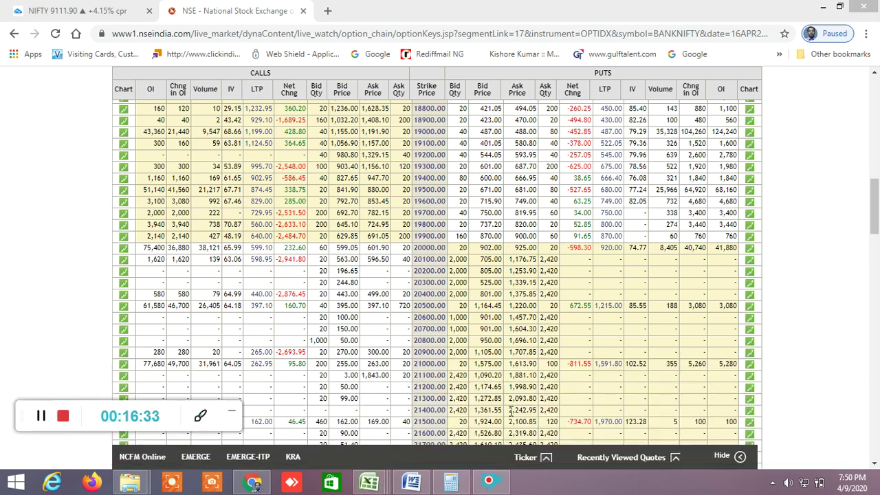
click(370, 482)
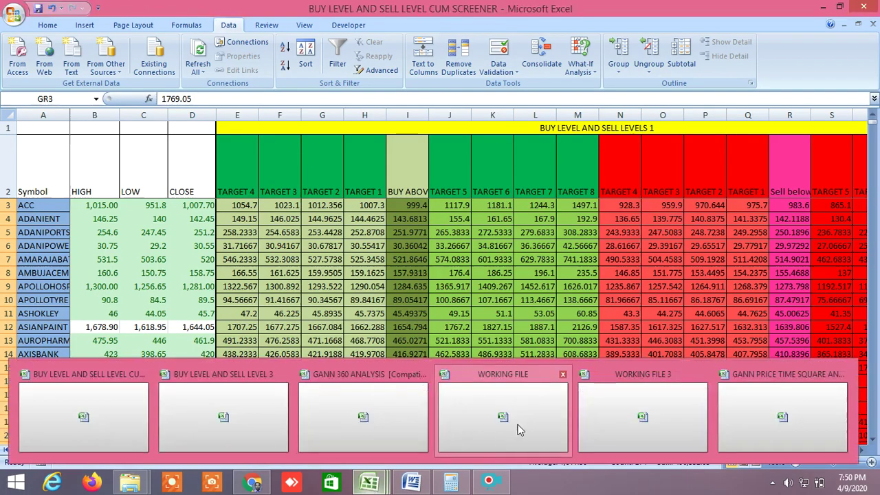
click(542, 416)
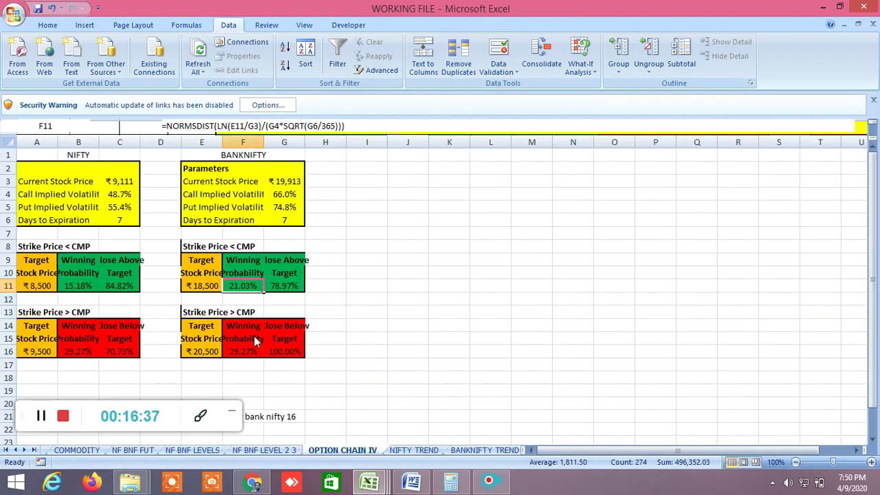
Step: Inspect the NIFTY target prices, days to expiration, implied volatilities, current price and the winning probability formula for the strike above CMP
click(44, 354)
click(45, 284)
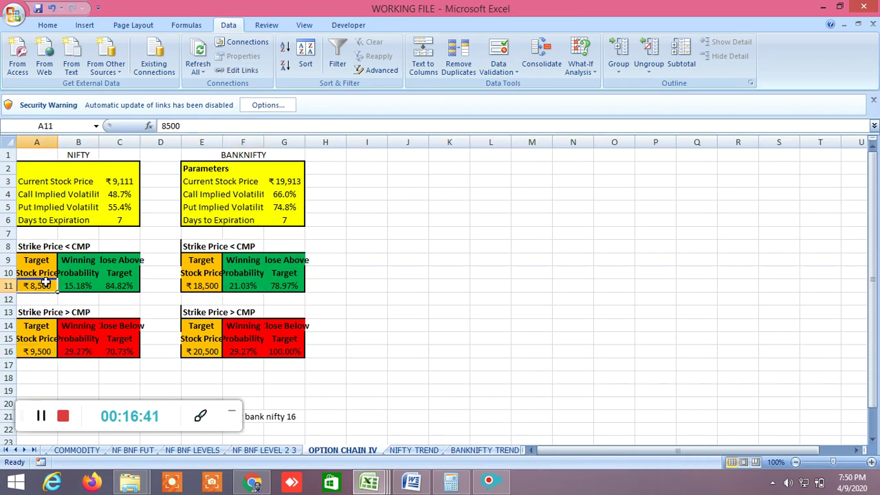
click(50, 351)
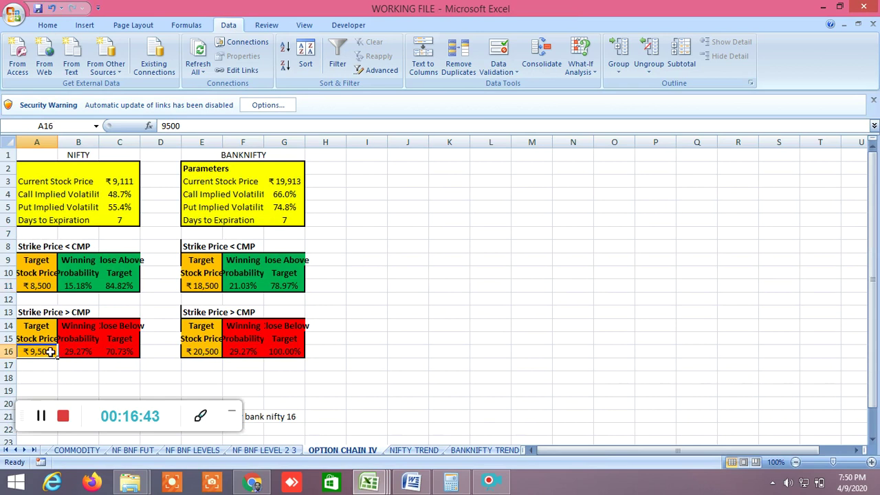
click(127, 221)
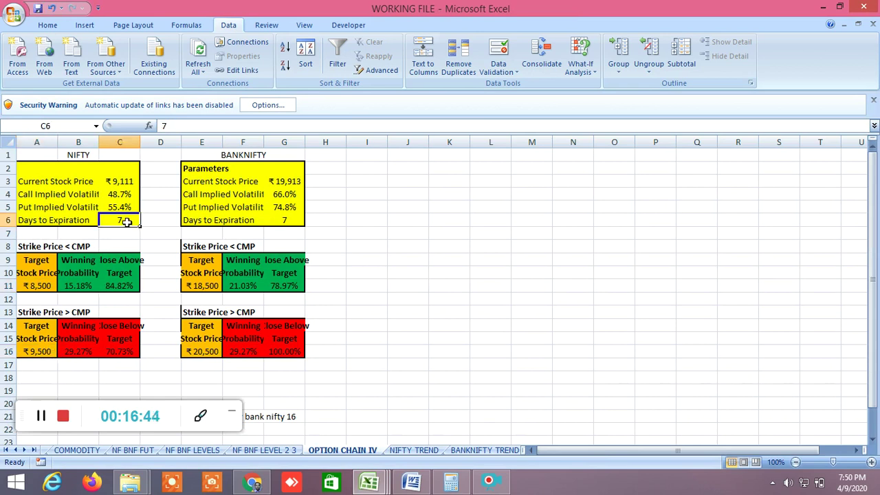
click(131, 194)
click(121, 206)
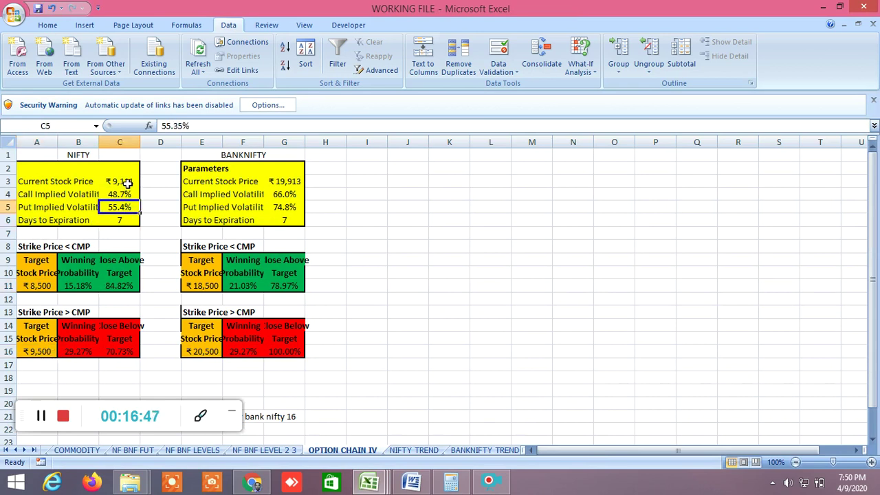
click(127, 181)
key(F2)
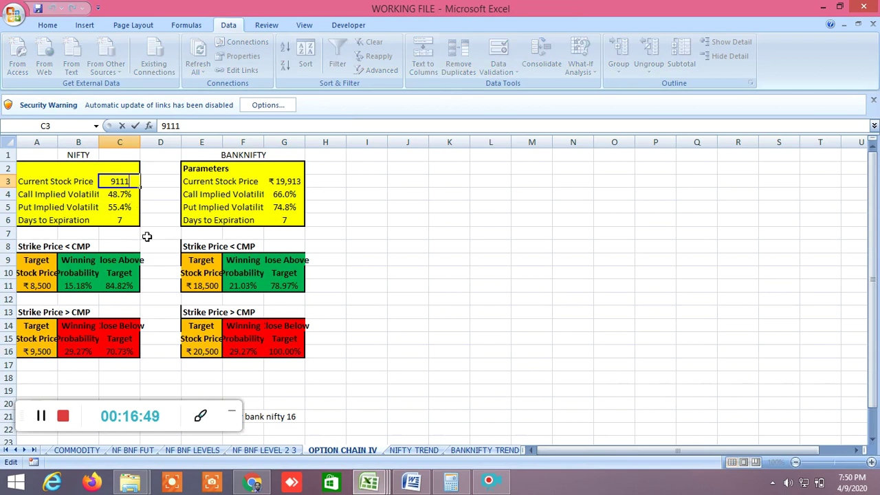
click(82, 354)
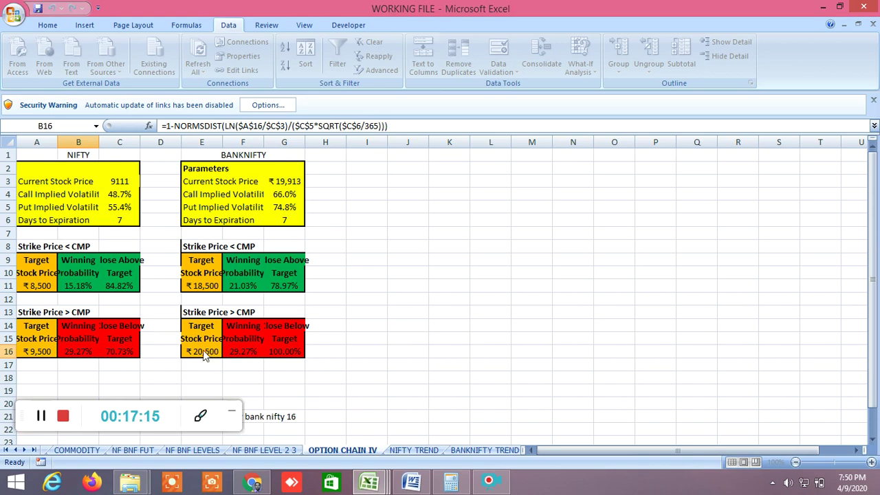
Step: Switch to the GANN 360 ANALYSIS workbook, showing its 360 degree price analysis table
click(370, 485)
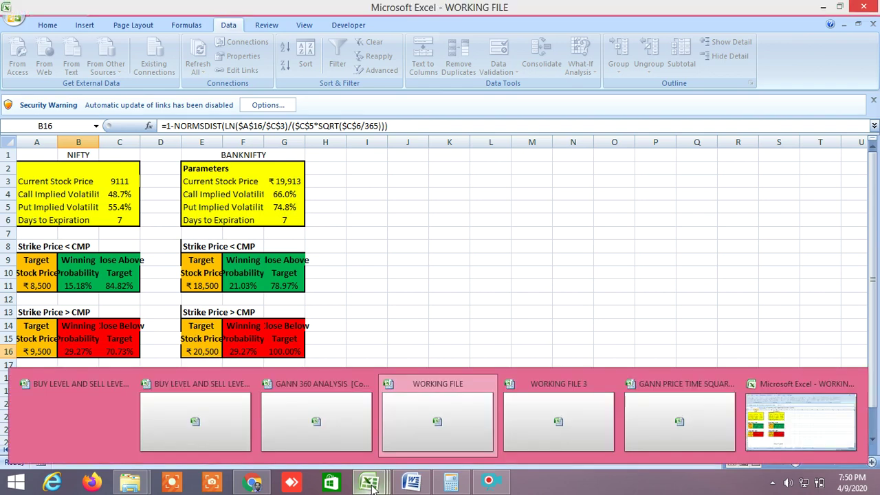
click(94, 416)
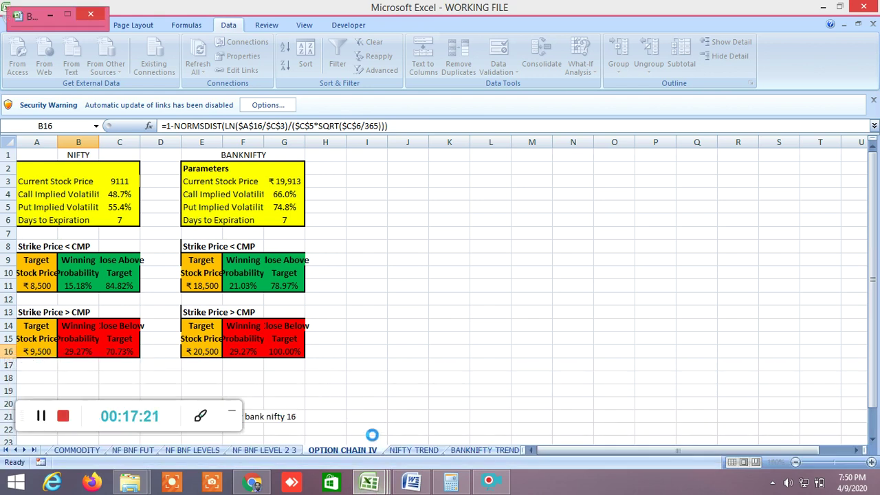
mouse_move(371, 485)
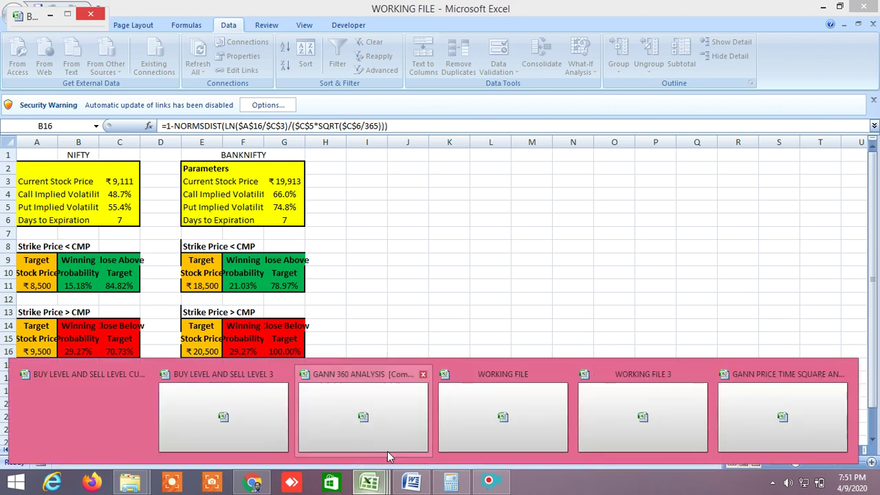
click(387, 419)
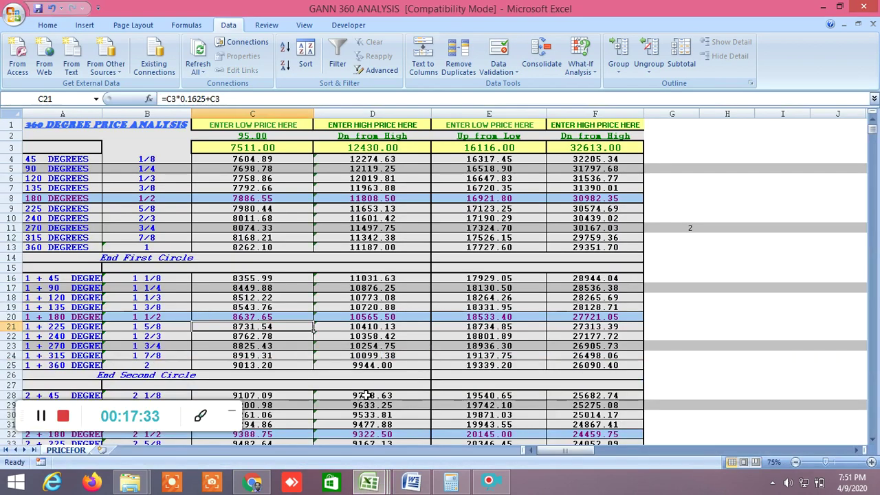
drag(24, 416, 659, 319)
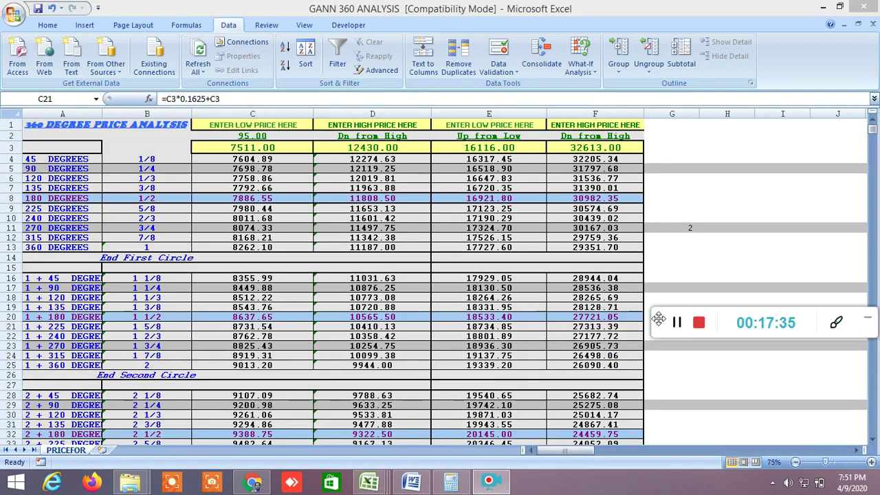
click(310, 329)
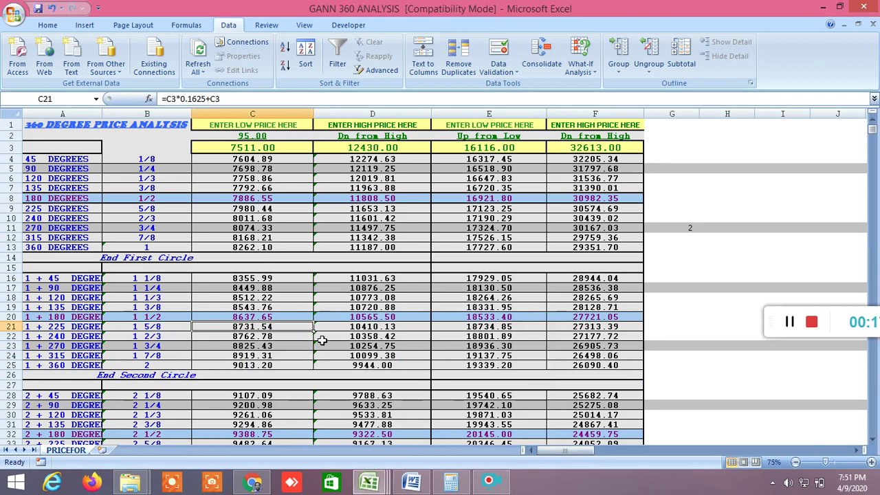
Step: Check the first low and high price entries that drive the upward and downward levels in the 360 degree table
click(376, 150)
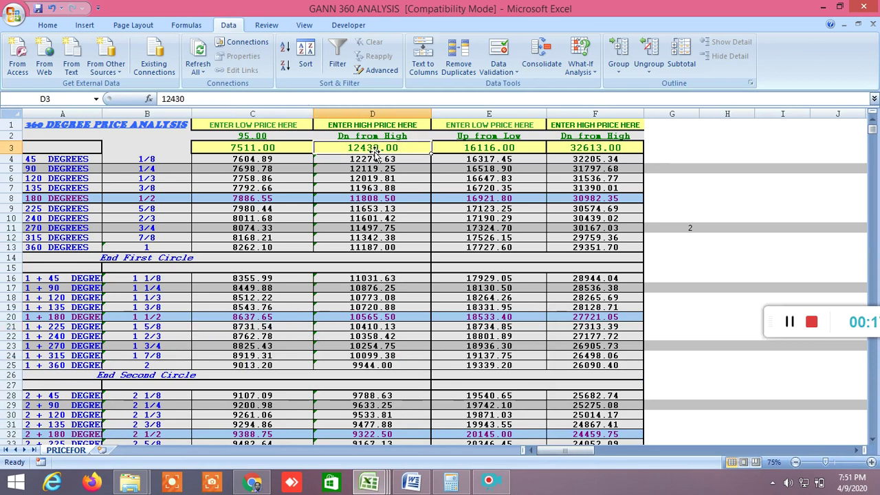
click(277, 150)
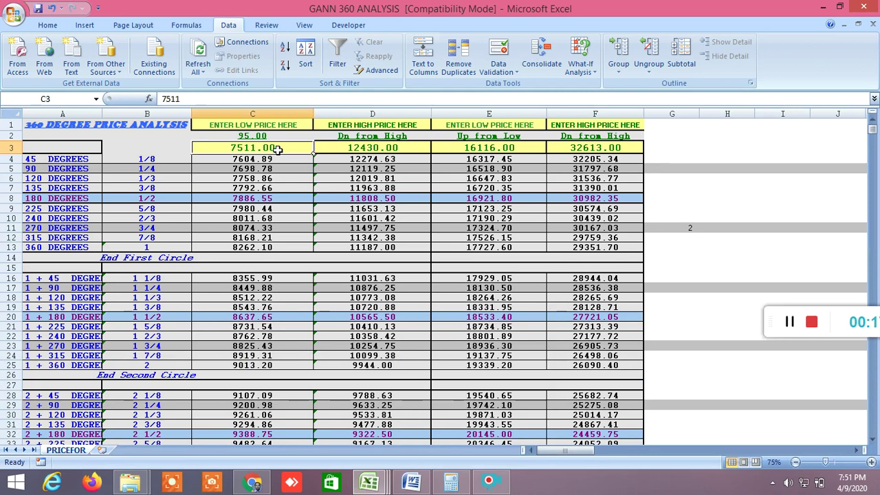
click(371, 150)
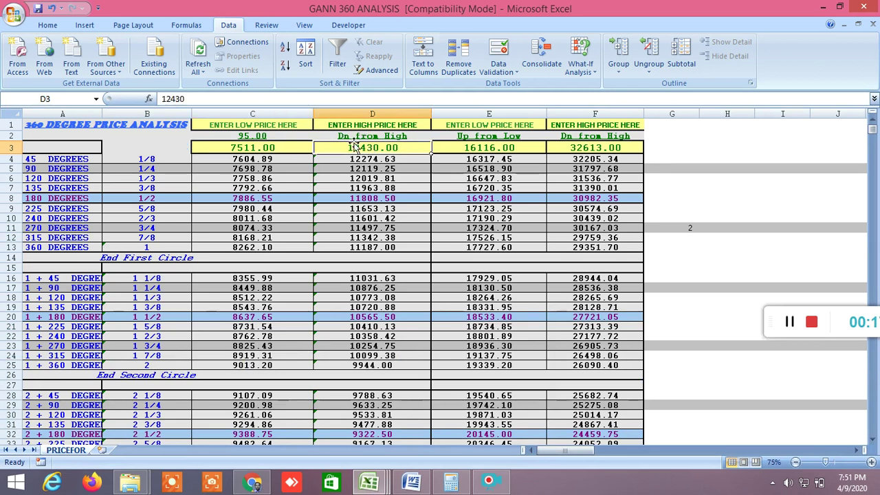
click(268, 150)
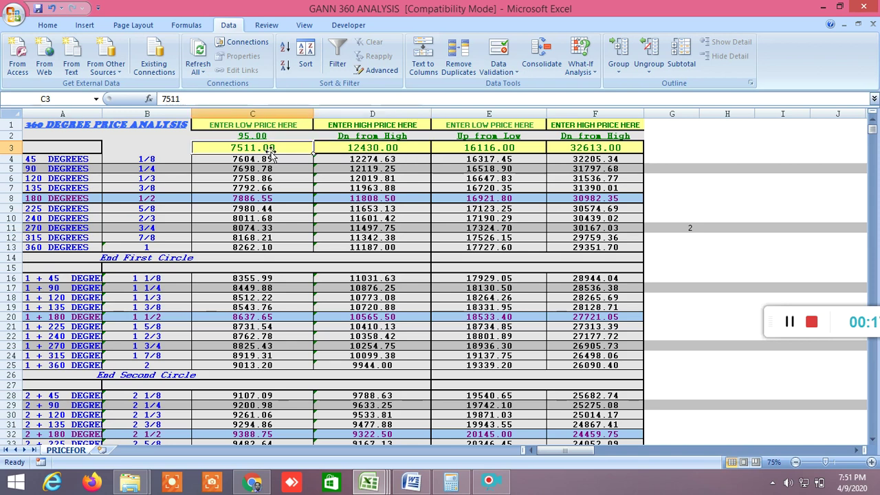
Step: Examine the degree price levels of the first, second and third circles, both up from the low and down from the high
scroll(389, 239, down, 1)
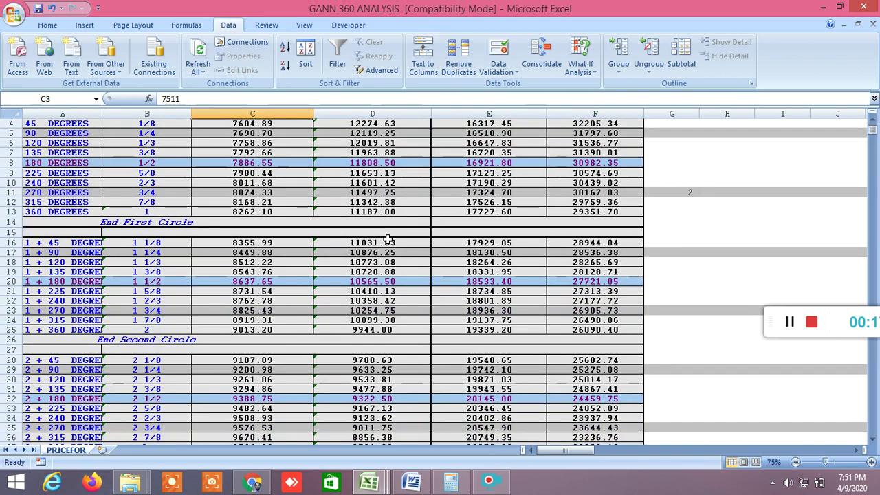
scroll(388, 239, up, 1)
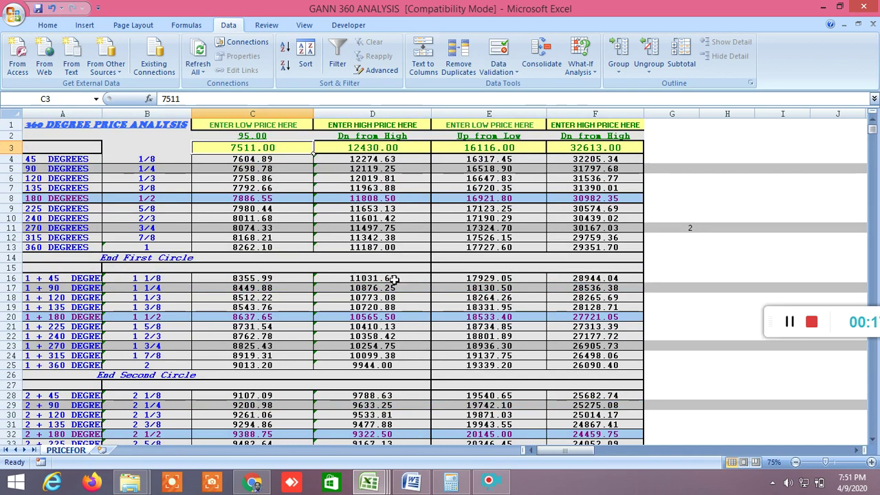
scroll(380, 325, down, 1)
scroll(380, 325, down, 2)
scroll(381, 324, up, 1)
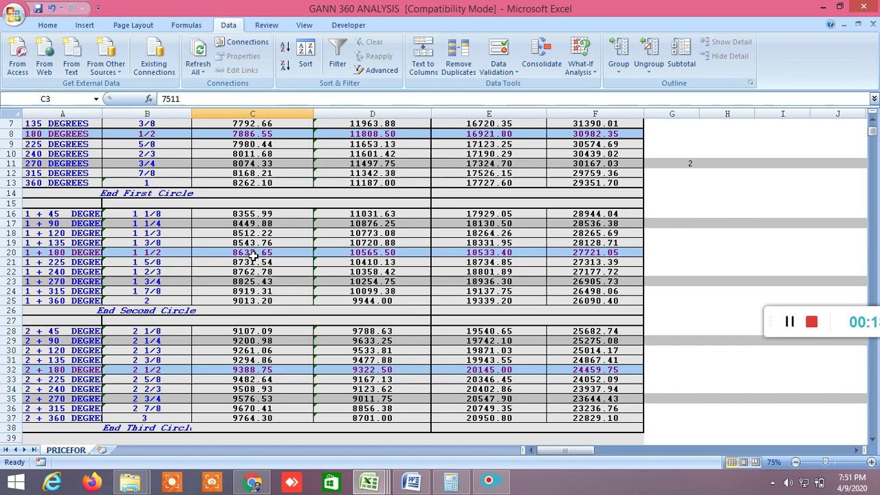
scroll(253, 256, up, 1)
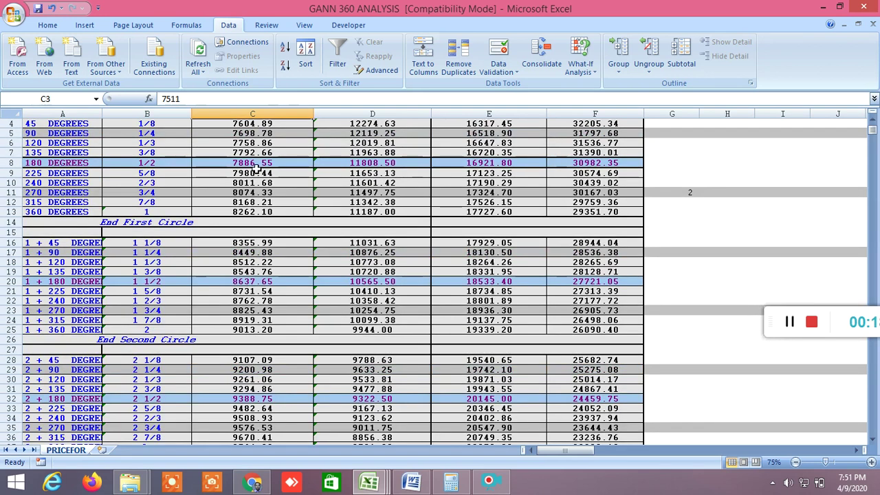
scroll(289, 306, down, 2)
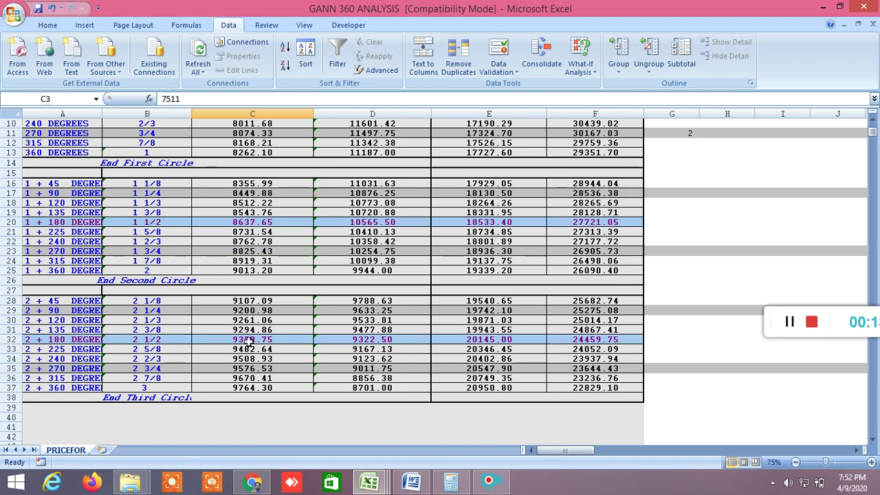
scroll(403, 337, up, 2)
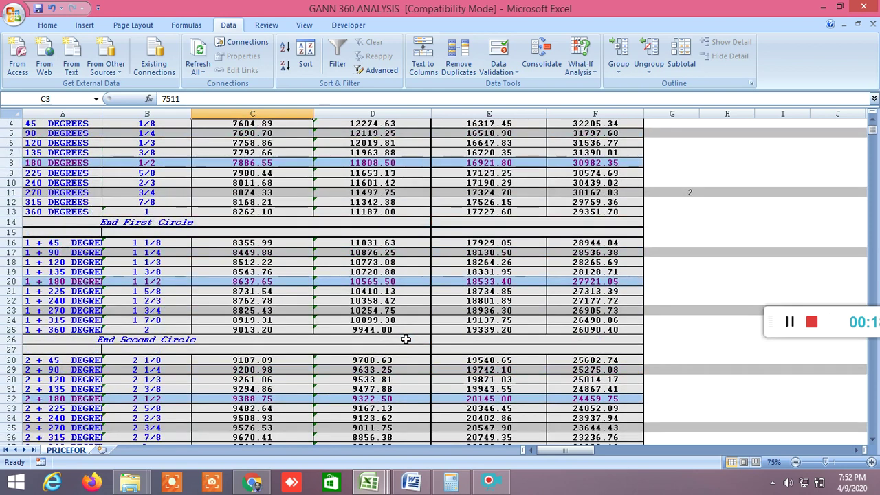
scroll(594, 351, down, 2)
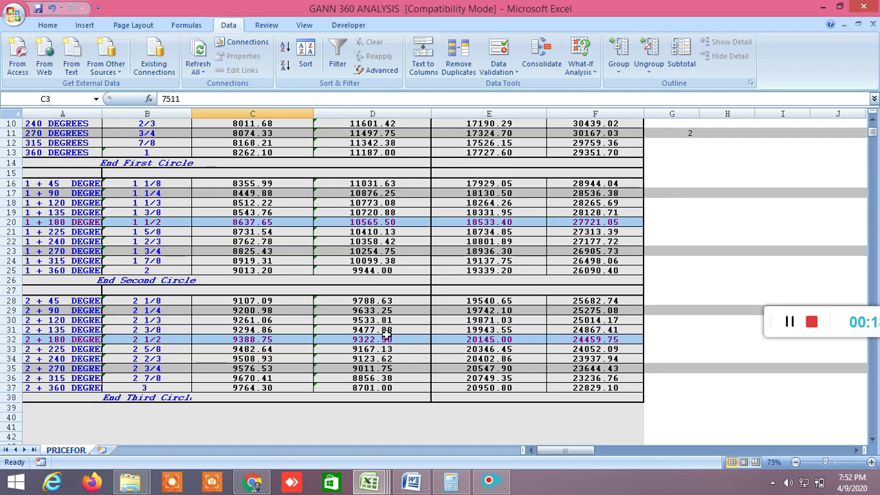
scroll(467, 284, up, 3)
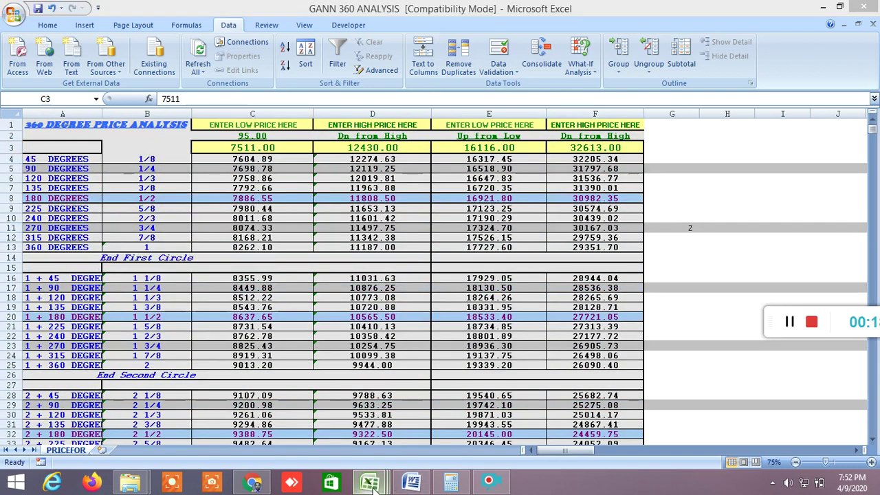
Step: Switch to the BUY LEVEL AND SELL LEVEL CUM SCREENER workbook
mouse_move(369, 484)
click(82, 429)
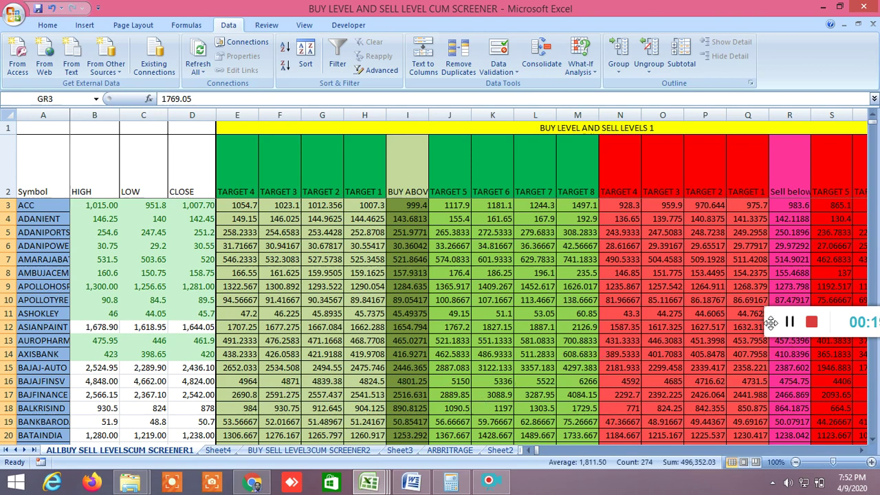
drag(771, 322, 19, 303)
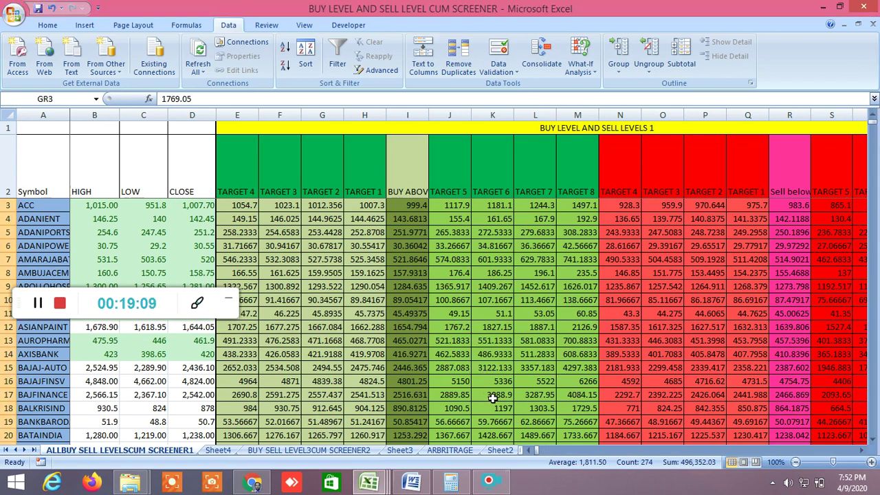
Step: Locate the BANKNIFTY and NIFTY rows under the 360 DEGREE PRICE ANALYSIS UPSIDE FIRST CYCLE columns
click(541, 453)
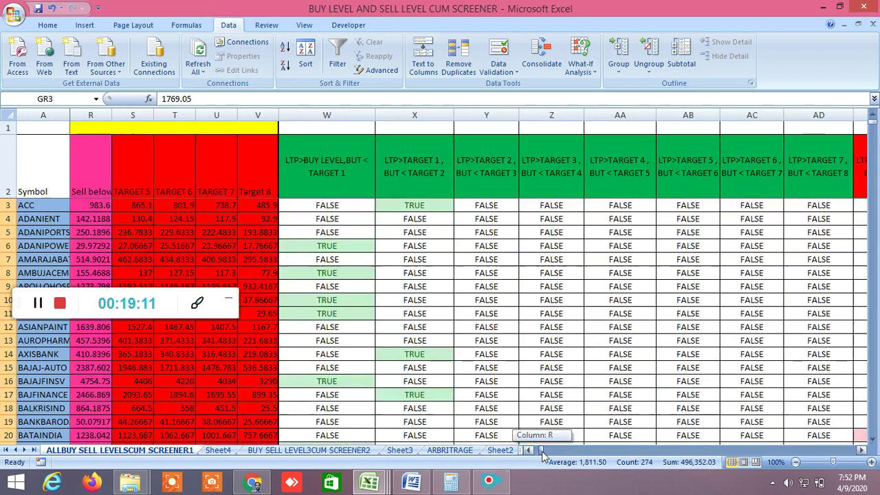
scroll(562, 383, down, 5)
scroll(563, 383, down, 20)
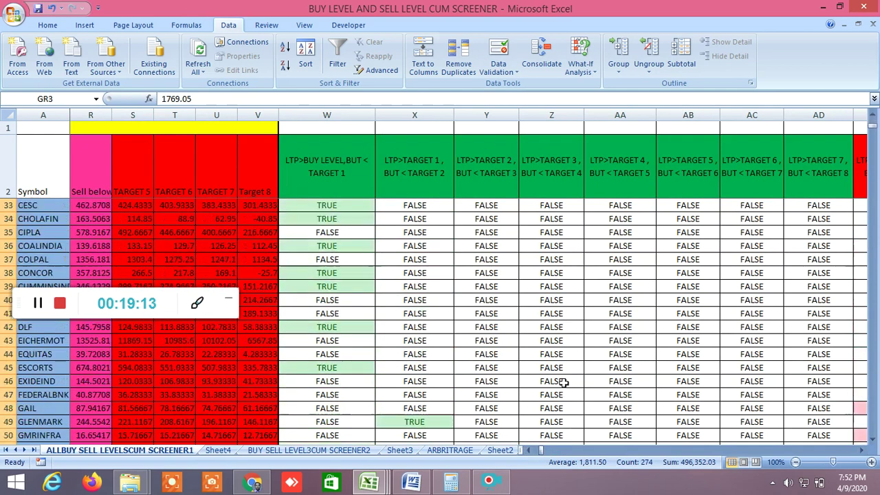
scroll(562, 383, down, 16)
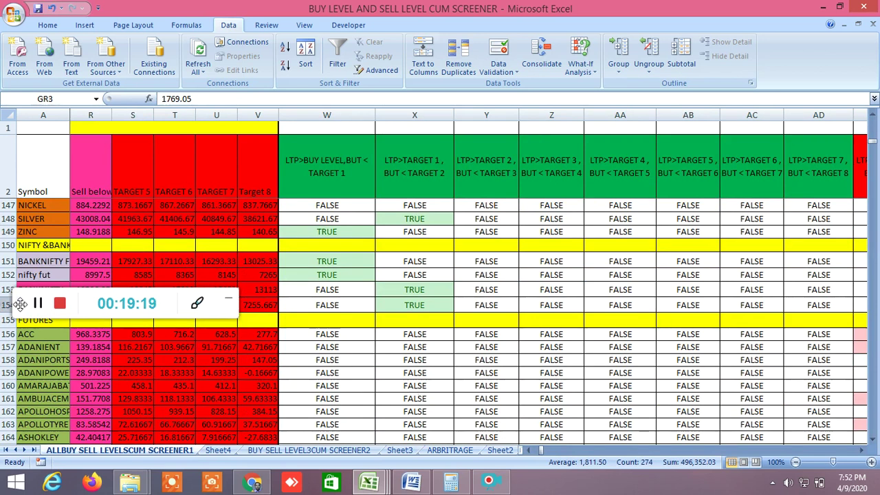
drag(20, 304, 1, 376)
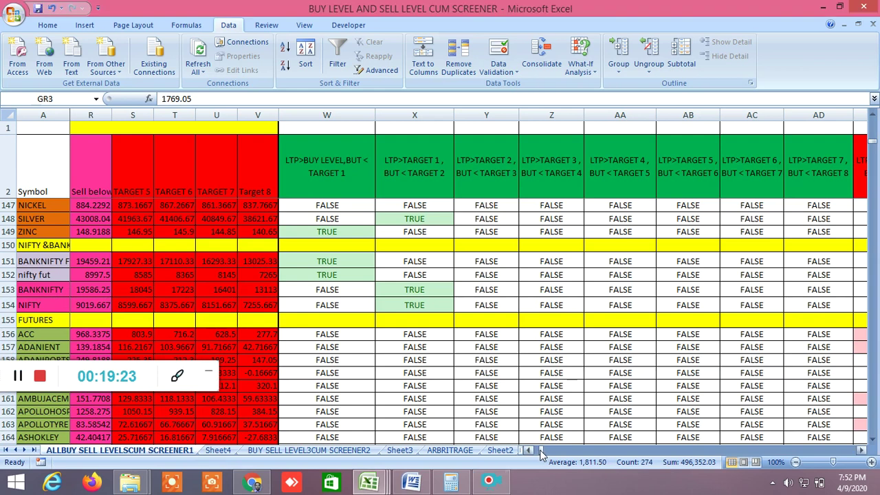
click(861, 450)
drag(861, 449, 861, 450)
drag(552, 448, 651, 461)
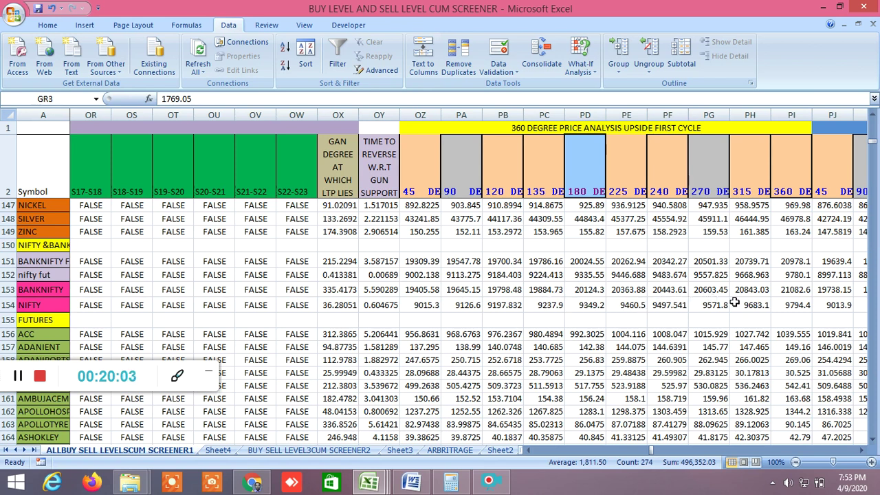
Step: Inspect the NIFTY upside first cycle formulas for the 360, 45, 180 and 270 degree levels
click(794, 305)
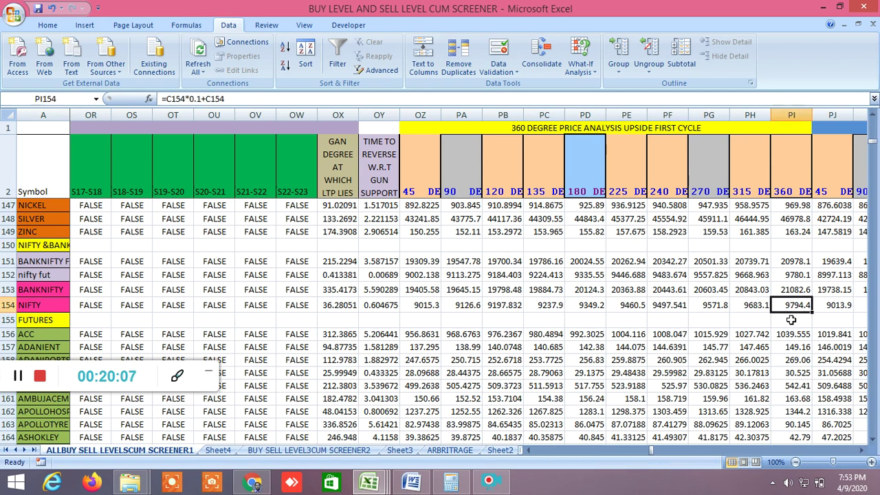
click(791, 320)
click(794, 305)
click(432, 308)
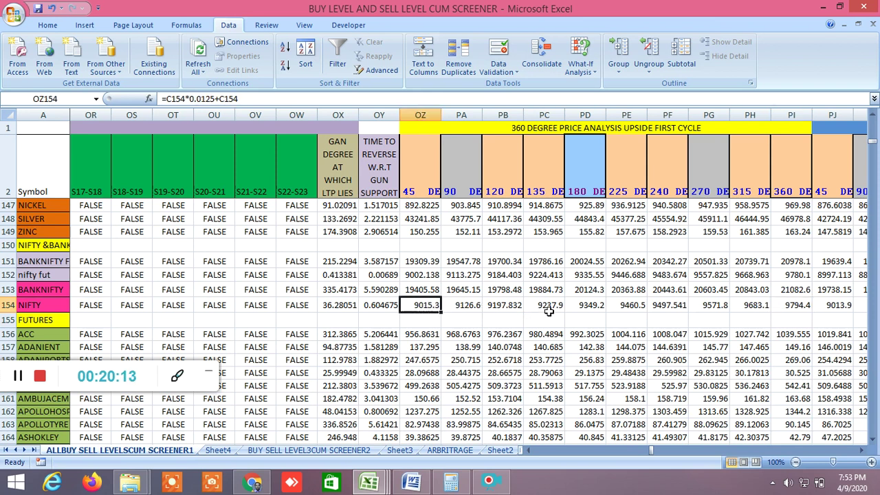
click(544, 319)
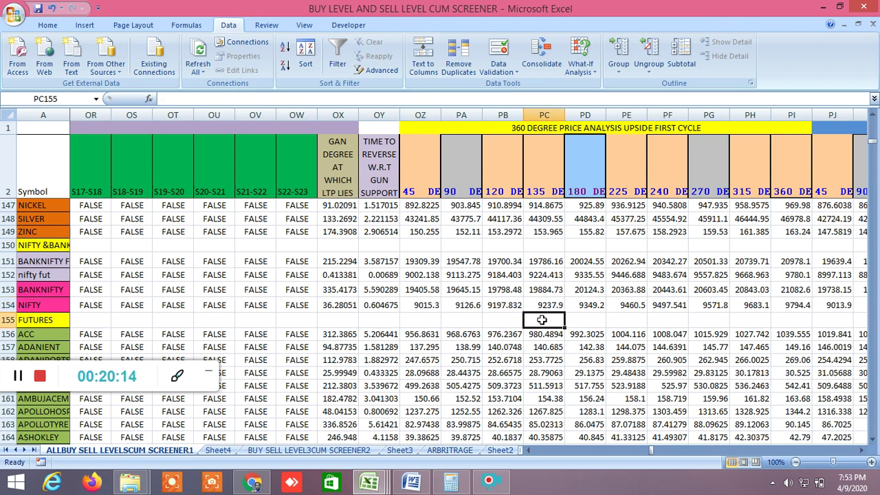
click(432, 305)
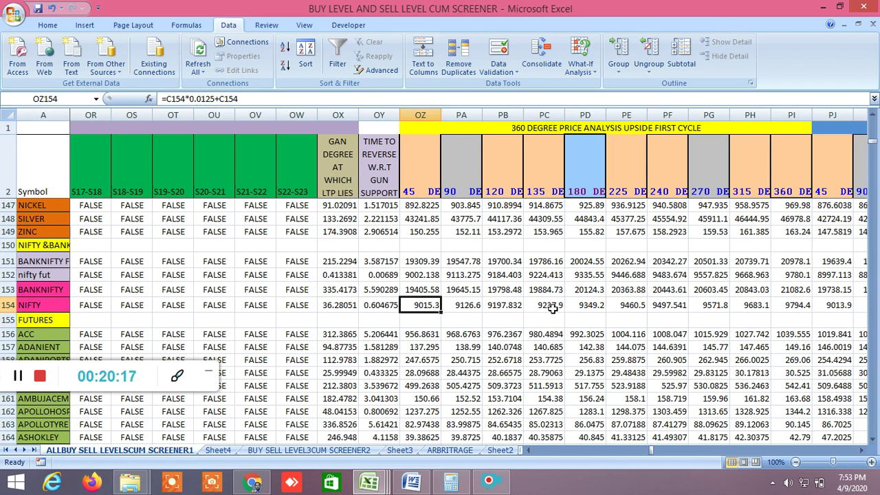
click(593, 310)
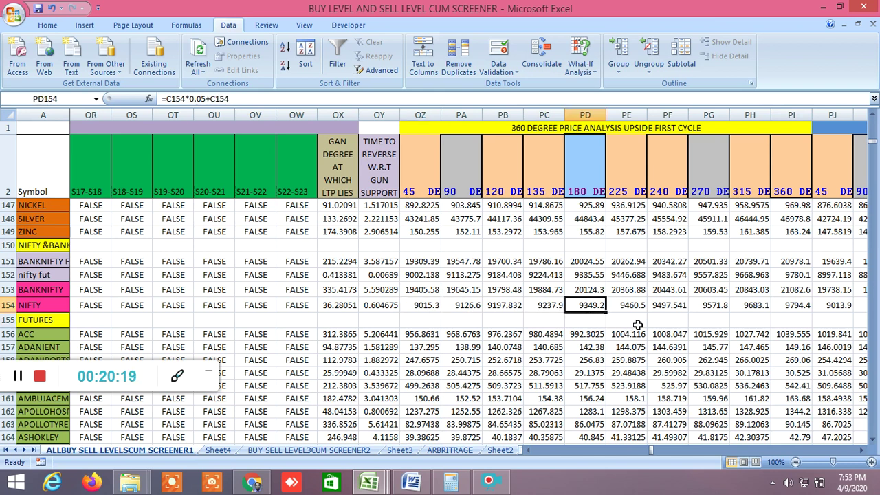
click(715, 307)
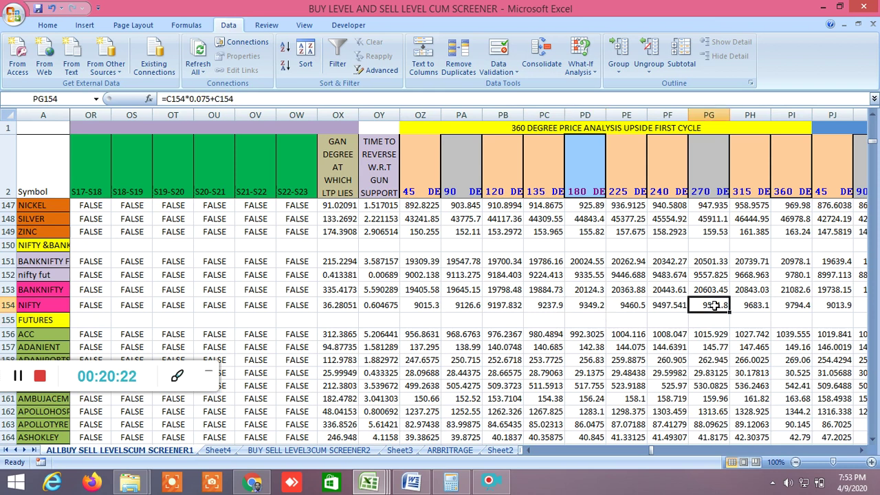
Step: Inspect the NIFTY upside first cycle formulas across the remaining degree levels, from 45 and 90 through 315 and 360 degrees
click(434, 308)
click(465, 305)
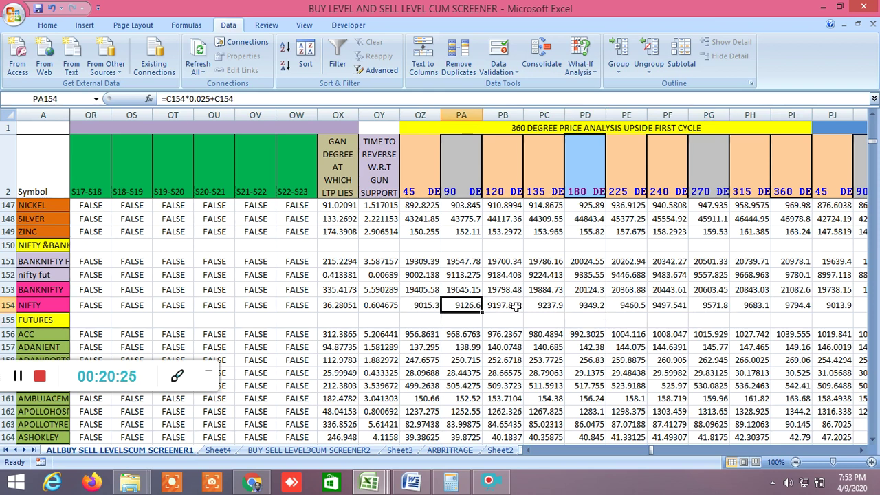
click(516, 306)
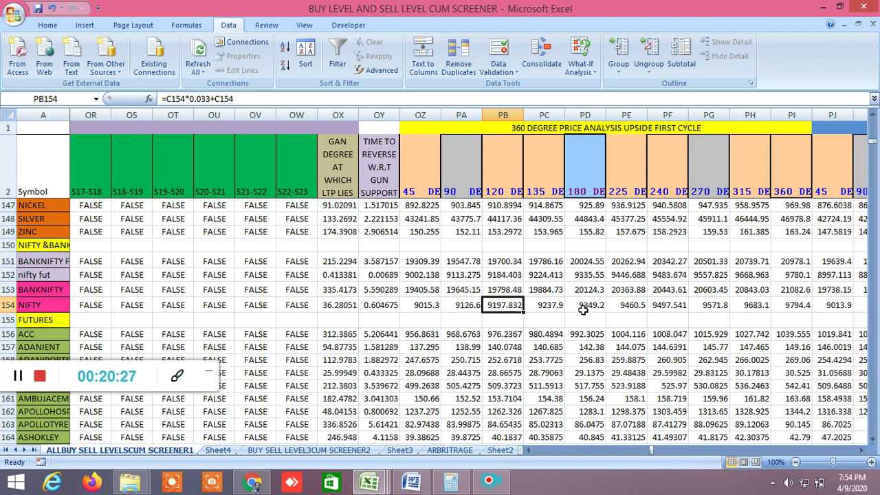
click(552, 307)
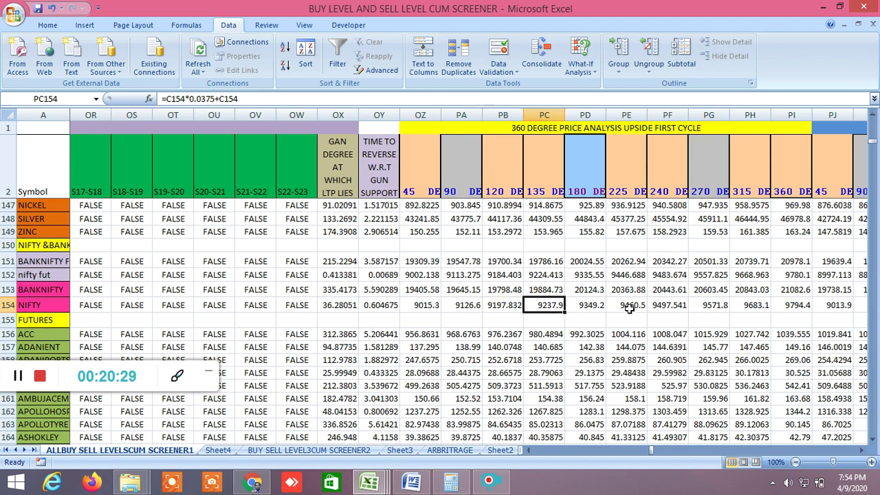
click(630, 309)
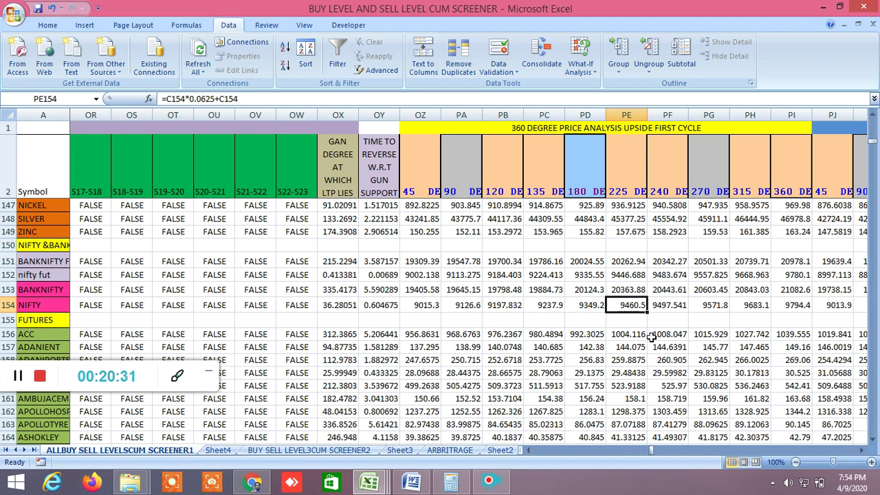
click(715, 309)
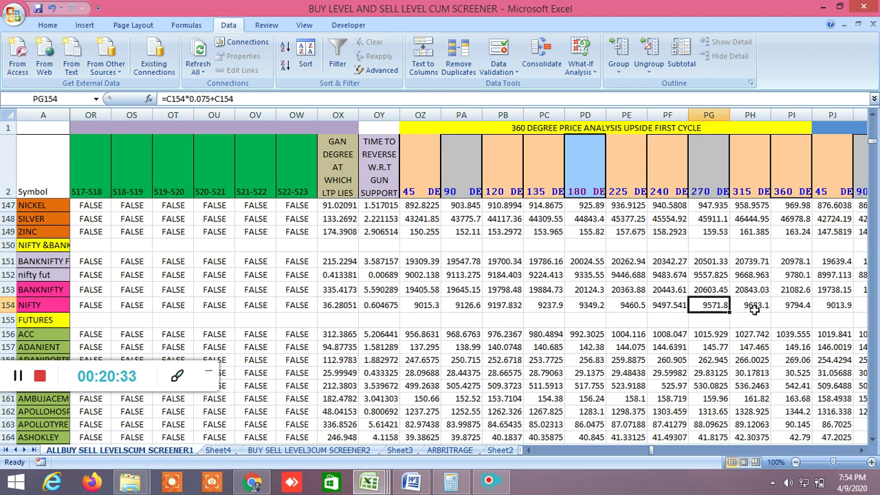
click(755, 311)
click(794, 307)
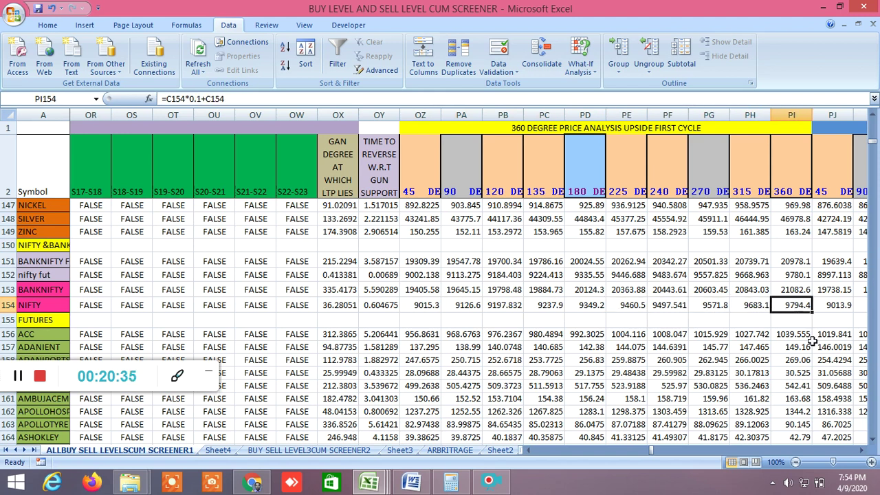
Step: Inspect the NIFTY downside first cycle formulas for the 45 and 90 degree levels and view the columns through the end of that cycle
click(864, 456)
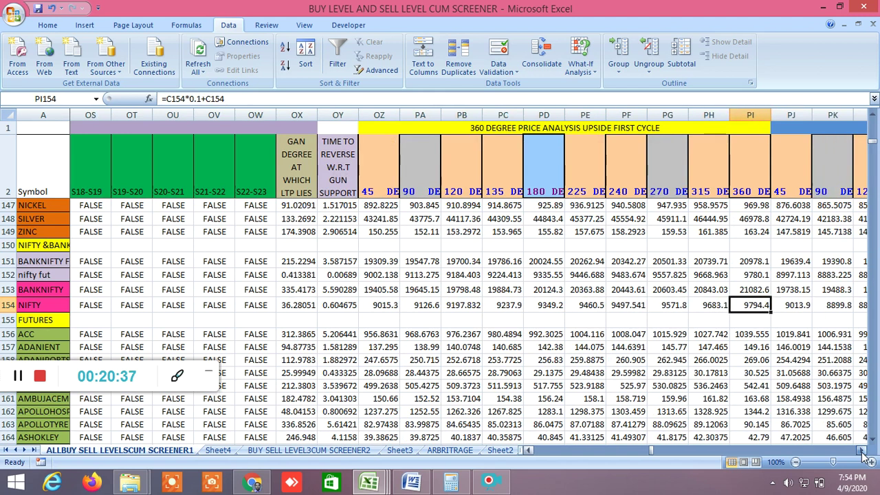
click(548, 307)
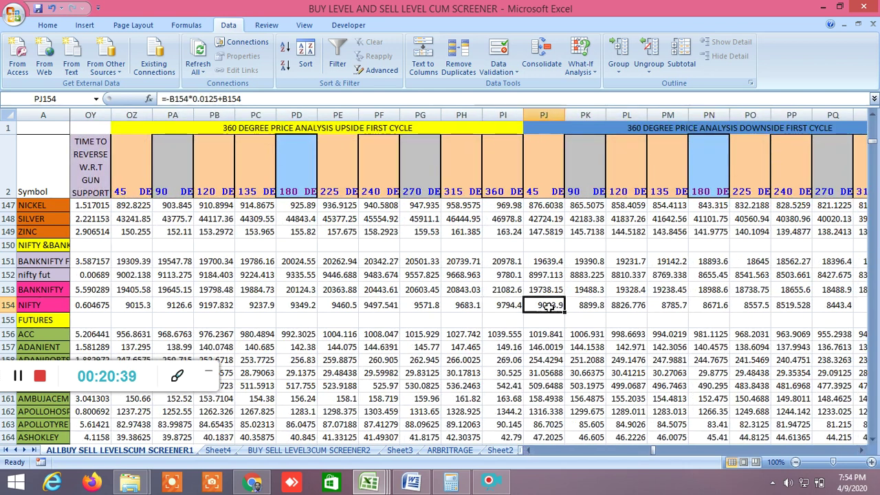
click(600, 308)
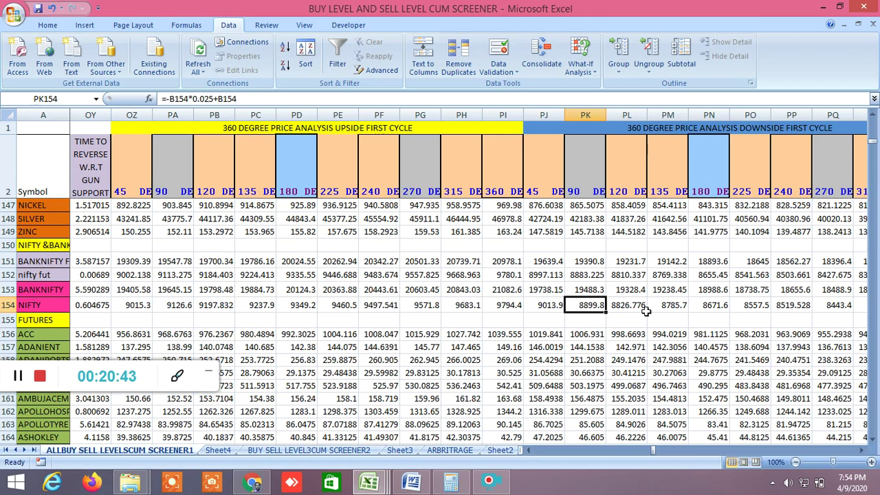
click(862, 451)
click(862, 451)
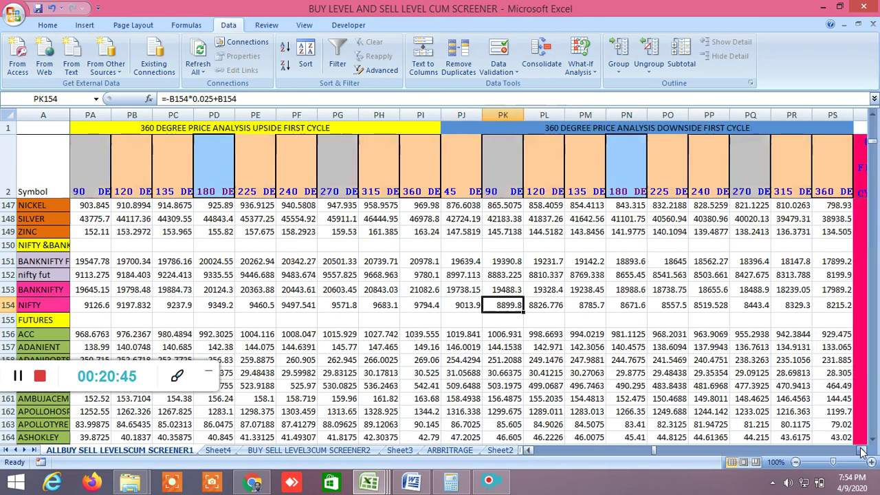
click(862, 451)
click(862, 451)
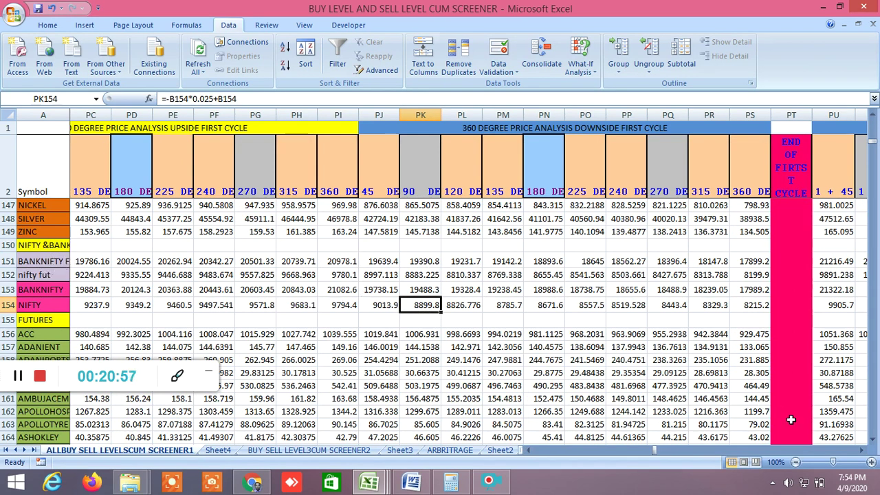
Step: Inspect the NIFTY first, second and third cycle values under 360 DEGREE ANALYSIS WITH DIFFERENCE, both upside and downside
click(862, 450)
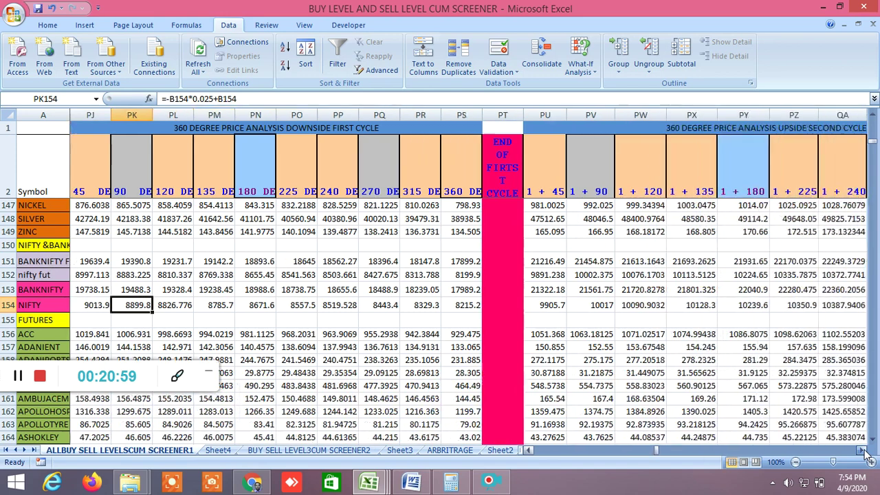
drag(864, 452, 864, 451)
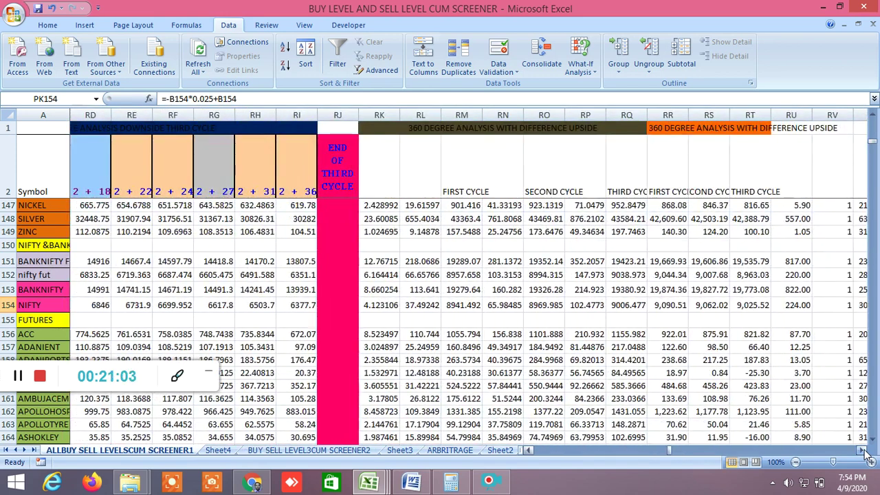
click(456, 308)
click(535, 308)
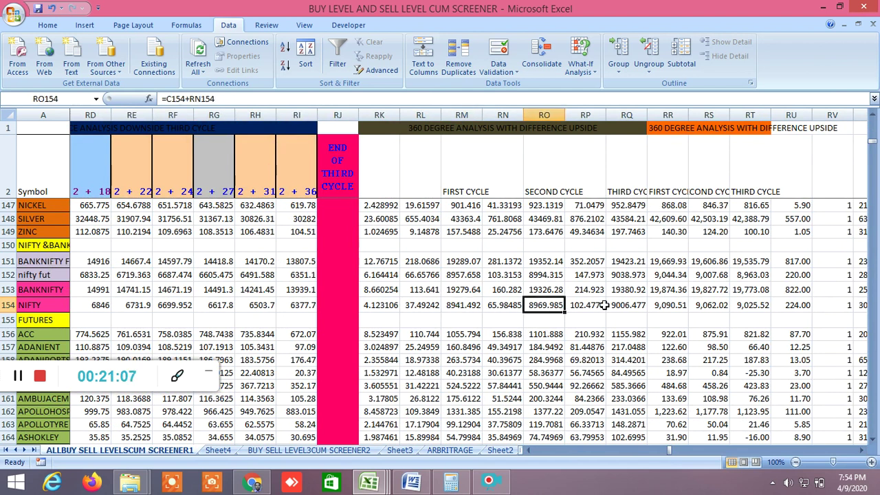
click(596, 305)
click(627, 307)
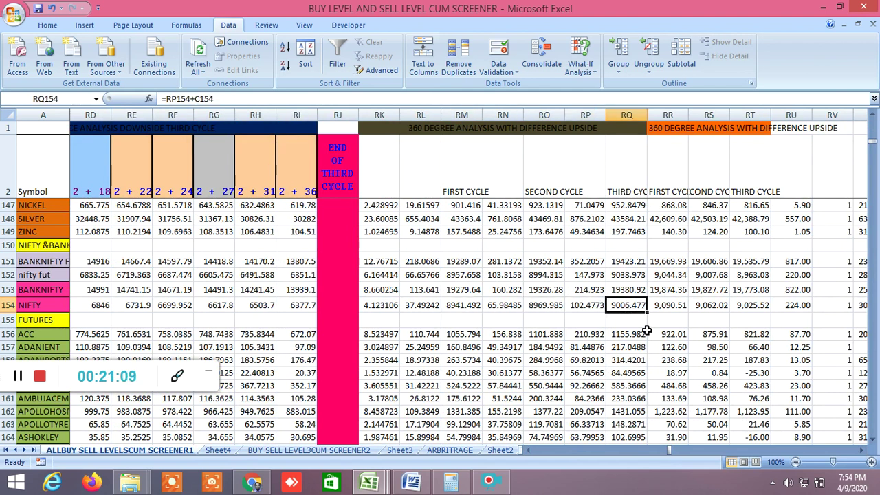
click(672, 306)
click(717, 305)
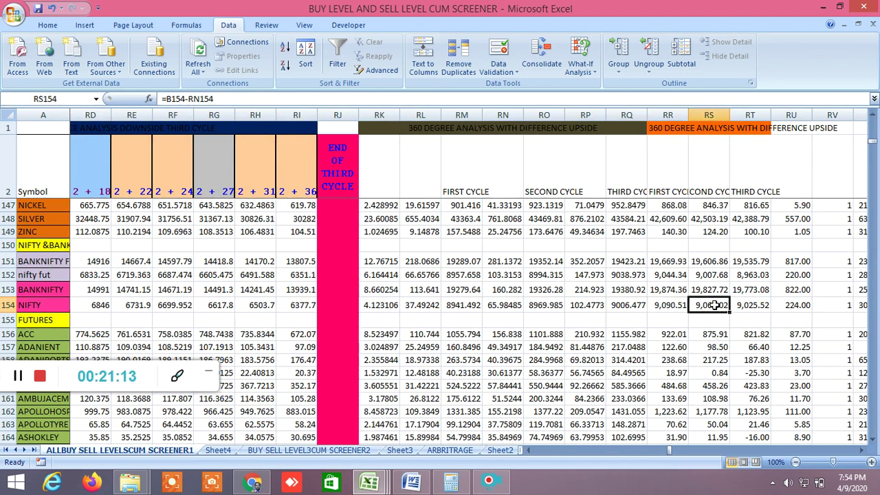
double_click(752, 305)
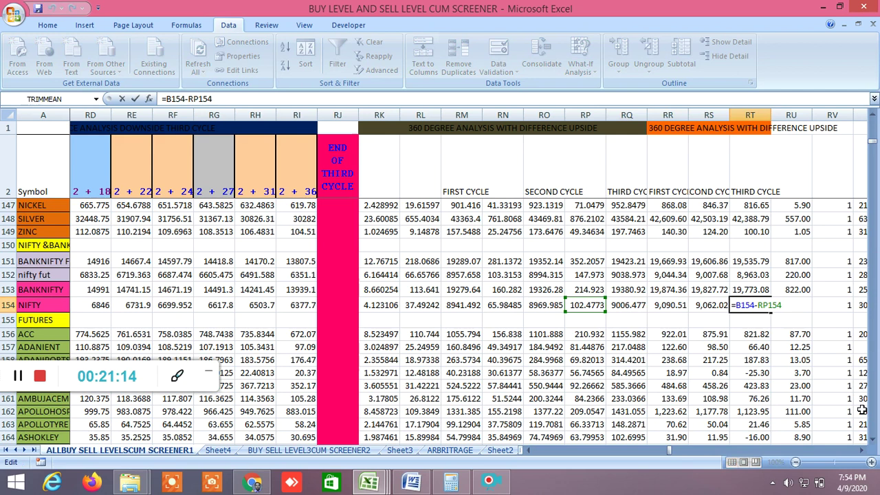
Step: Examine the NIFTY buy and sell entries and targets under NUMBER VIBRATION 7 and GANN SQUARE OF 12
click(861, 451)
drag(863, 452, 862, 452)
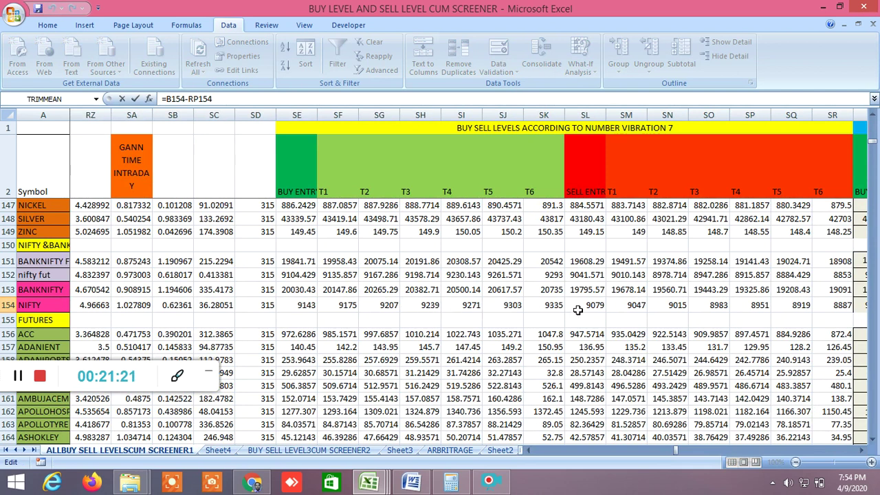
drag(862, 454, 862, 454)
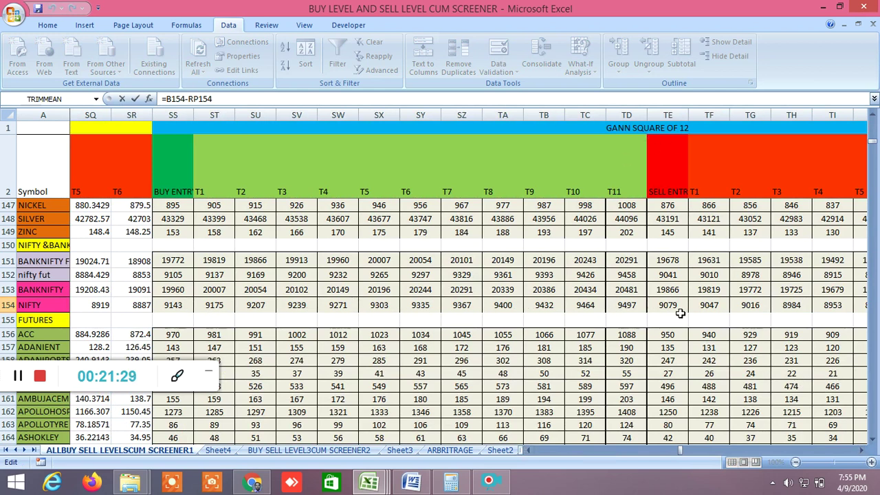
click(861, 452)
click(860, 452)
click(861, 452)
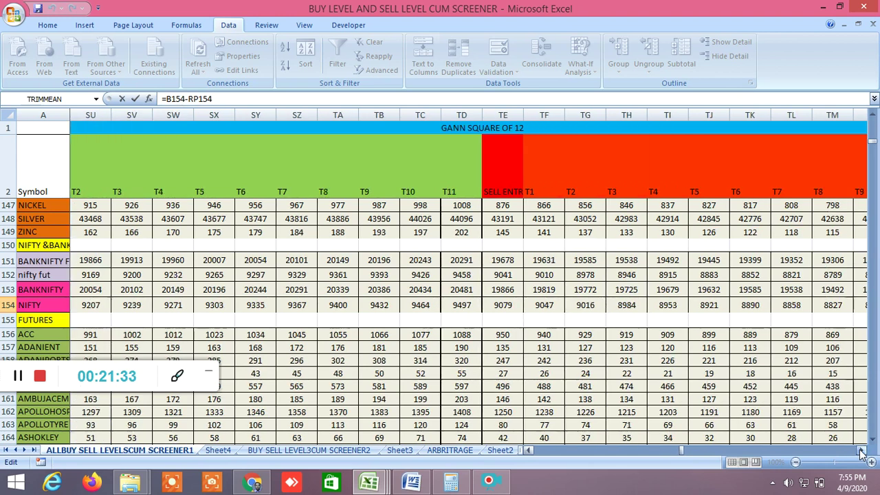
click(861, 453)
click(861, 452)
click(861, 452)
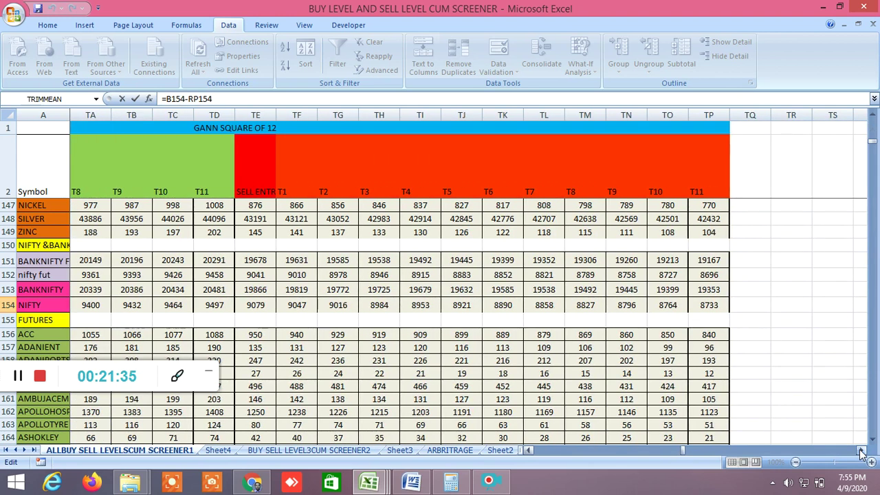
Step: Switch to the INSIDE THE BAR WITH NR7 worksheet
click(505, 448)
key(ctrl+Page_Down)
key(ctrl+Page_Down)
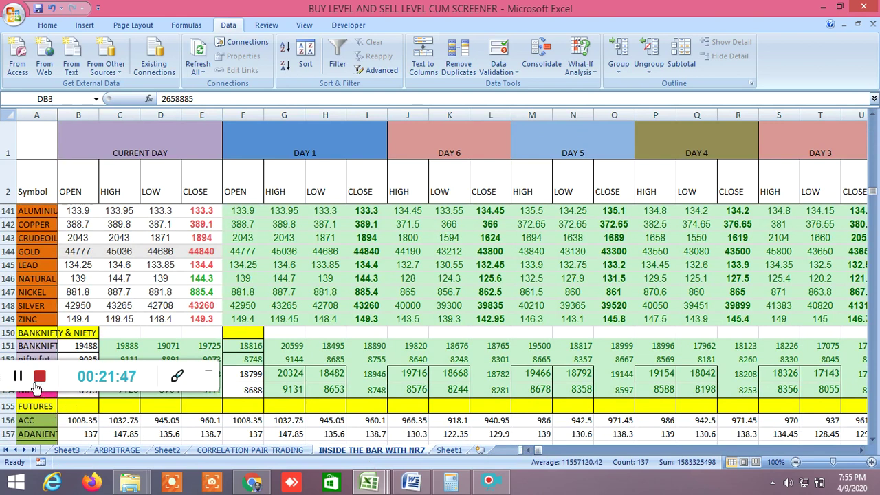
drag(4, 376, 35, 227)
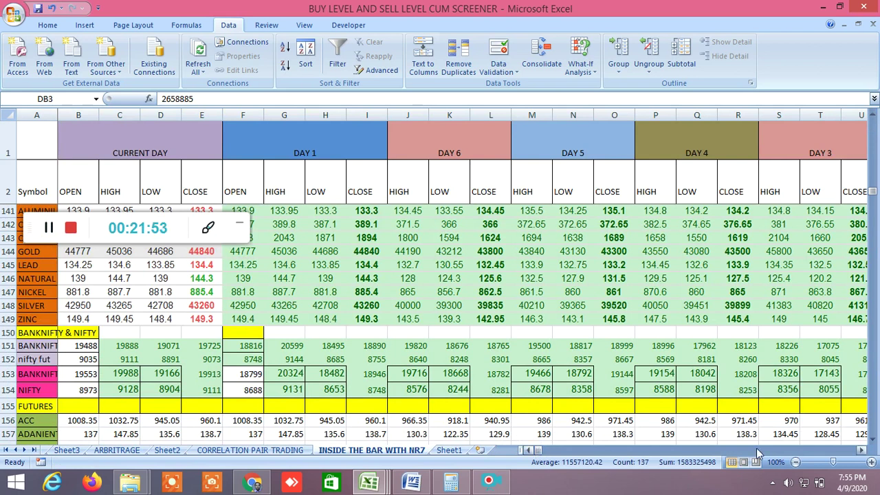
Step: Look over the BANKNIFTY and NIFTY daily price history through to the INSIDE THE BAR columns with NR7 and NR4
click(862, 450)
click(862, 451)
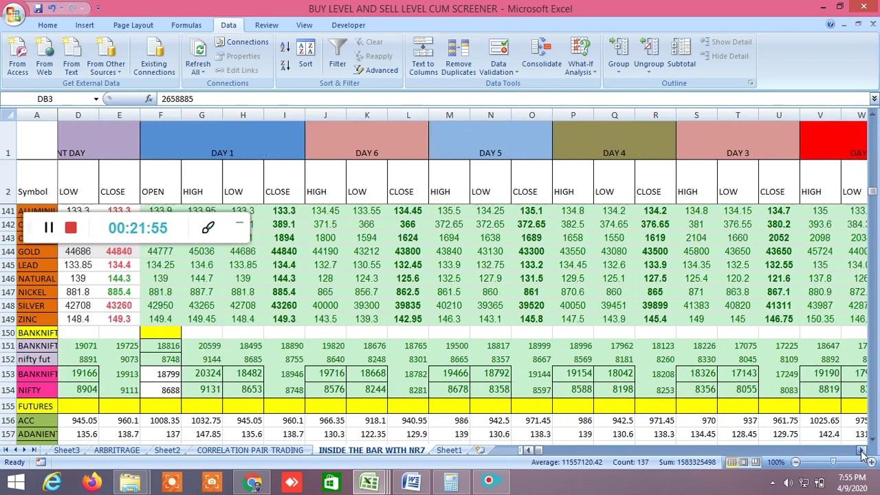
drag(862, 450, 863, 454)
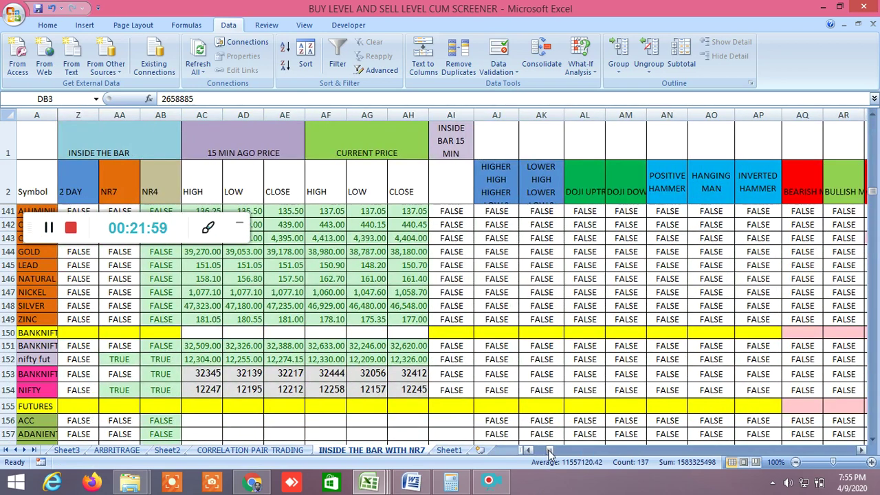
Step: Examine the 7-day and 30-day Fibonacci levels and the CPR and pivot point columns for BANKNIFTY and NIFTY
drag(548, 451, 623, 460)
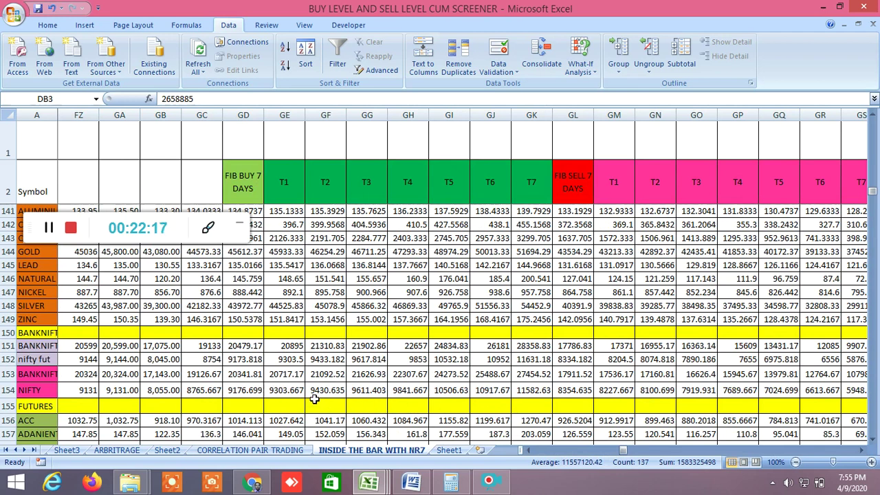
drag(861, 450, 862, 450)
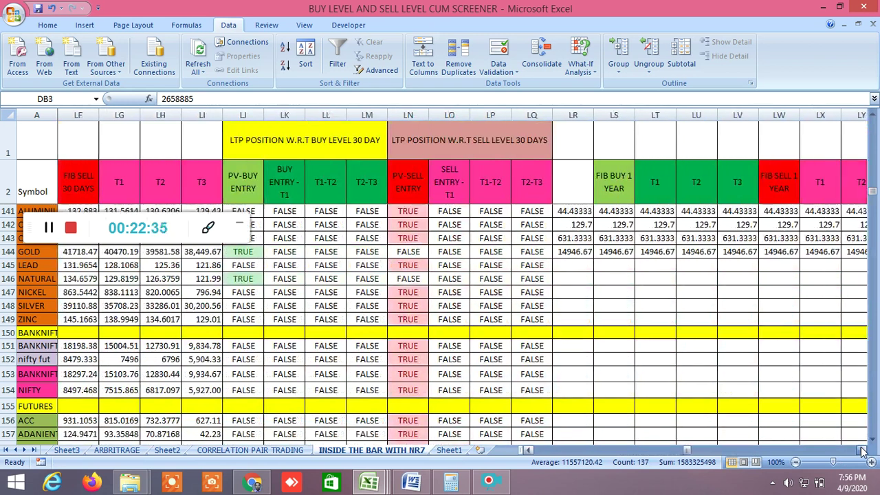
click(863, 450)
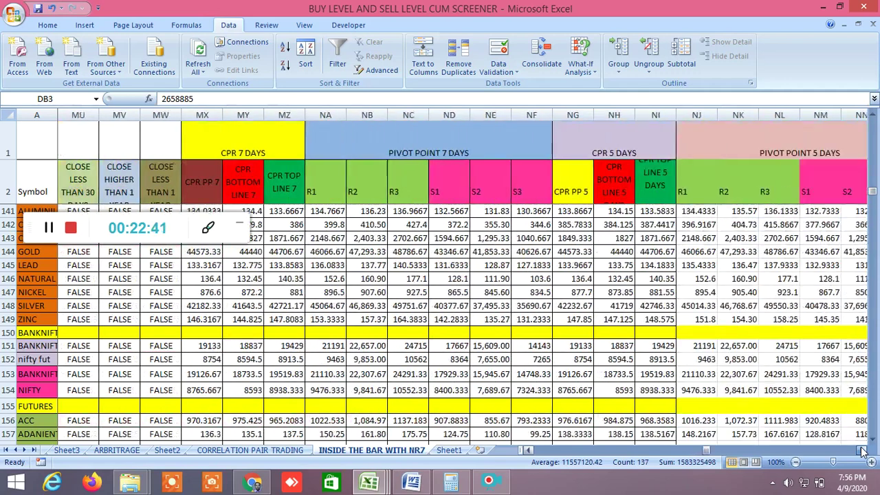
Step: Examine the FIBONACCI LEVELS BASED ON DAILY VOLATILITY EQUITY STOCKS section from the buy entry and R1–R9 through the sell entry and S1–S9
drag(863, 451, 863, 450)
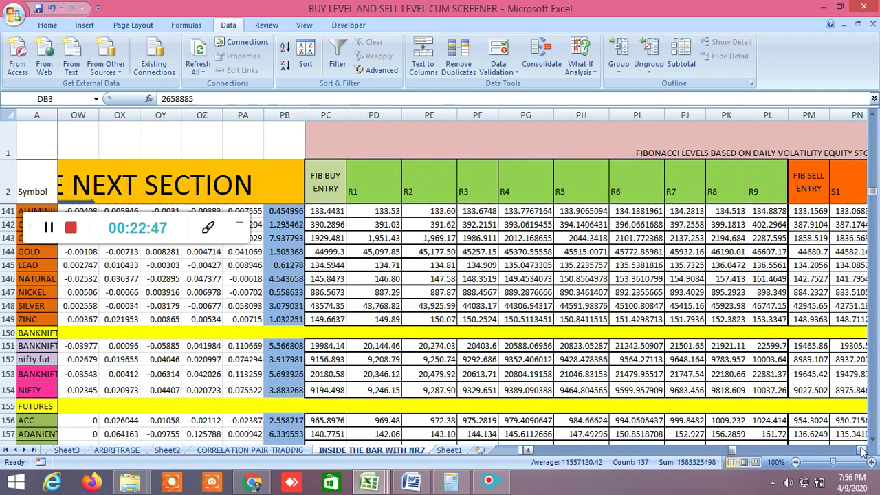
click(477, 146)
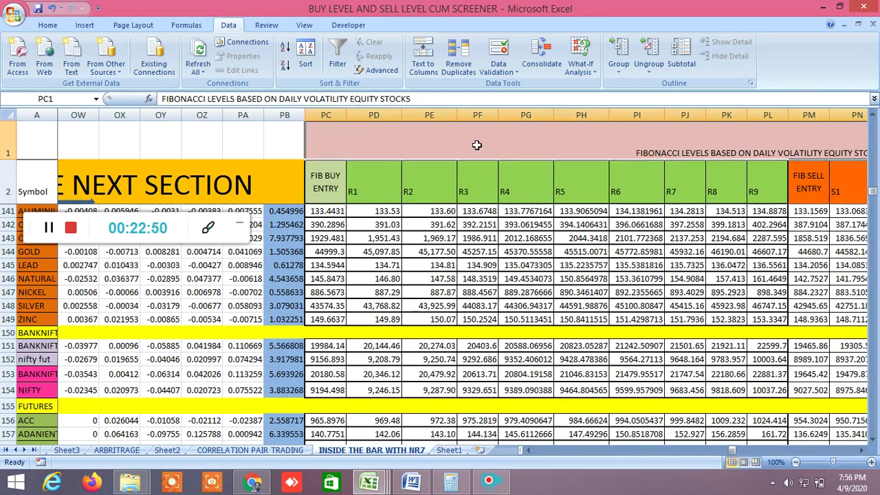
click(863, 451)
click(863, 451)
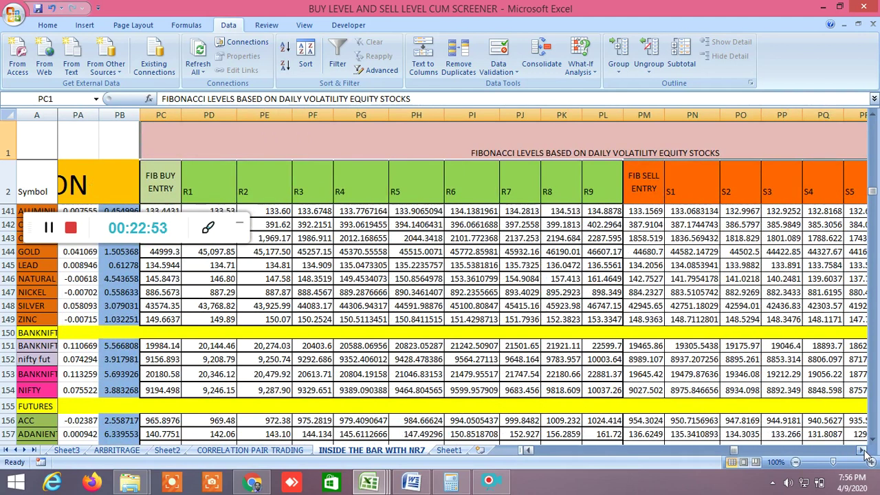
click(863, 451)
click(863, 451)
click(863, 451)
click(863, 451)
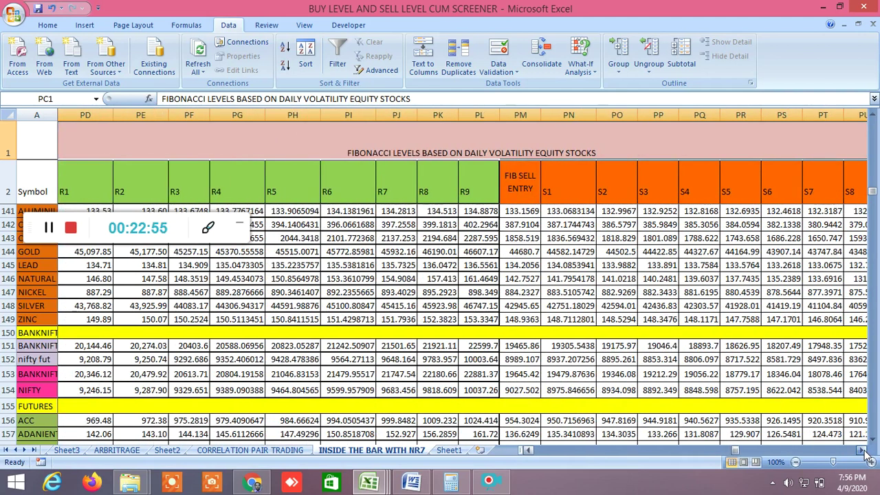
click(862, 451)
click(863, 451)
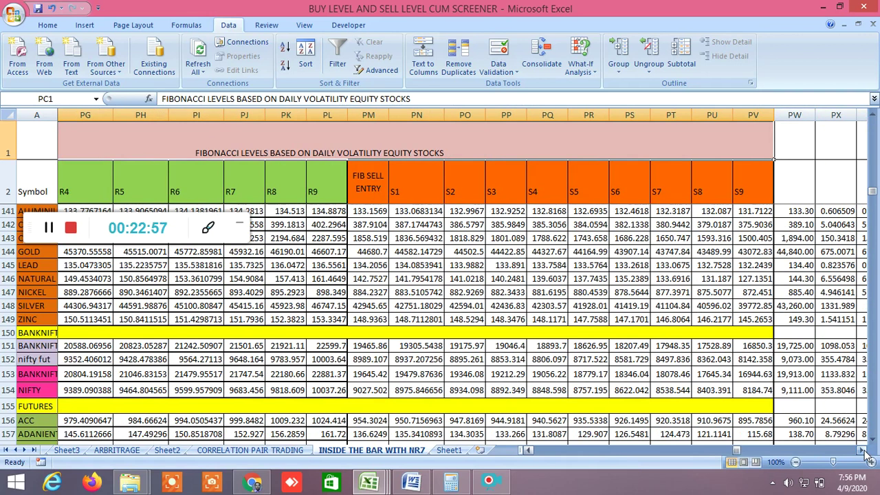
Step: Locate the volatility-based equity stocks section beyond the Fibonacci sell levels and check its GAN ANGLE CALCULATION header text
click(862, 451)
click(863, 452)
click(863, 451)
click(862, 451)
click(863, 451)
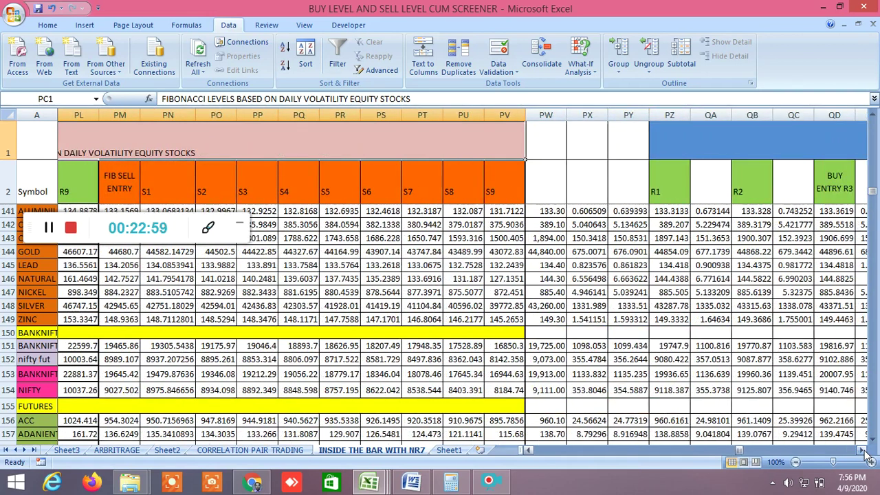
click(863, 451)
click(863, 452)
click(863, 452)
click(863, 451)
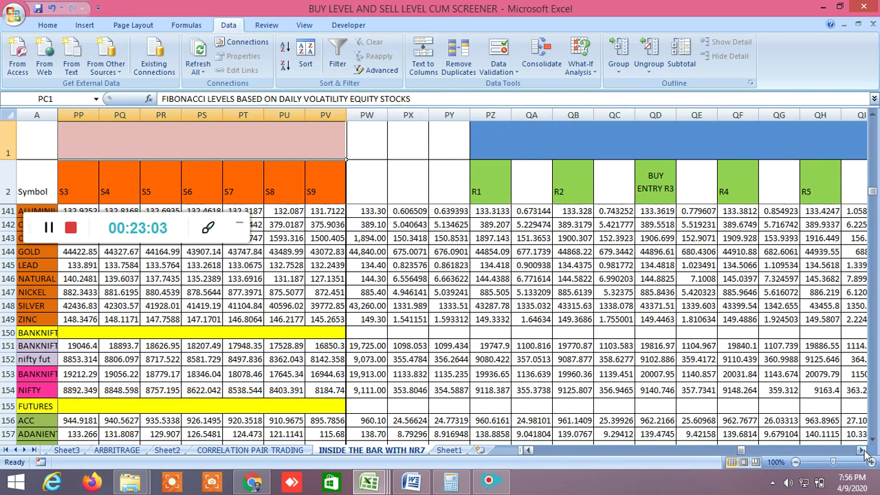
click(863, 451)
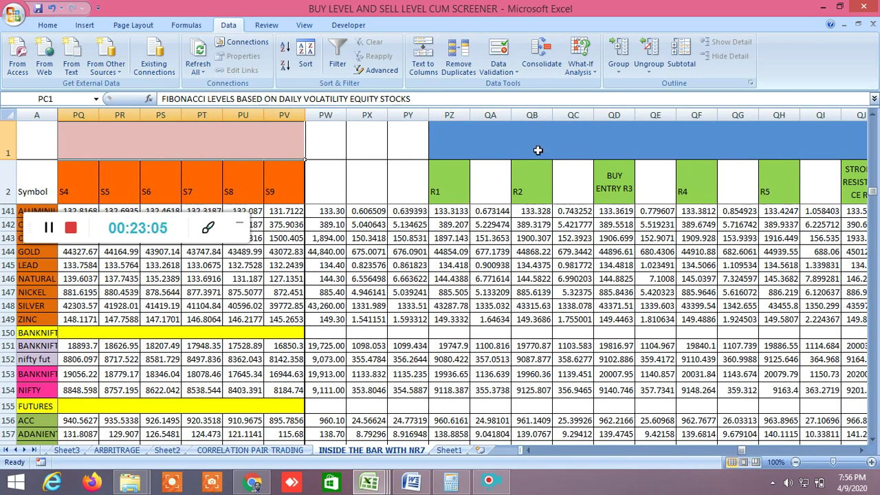
click(576, 139)
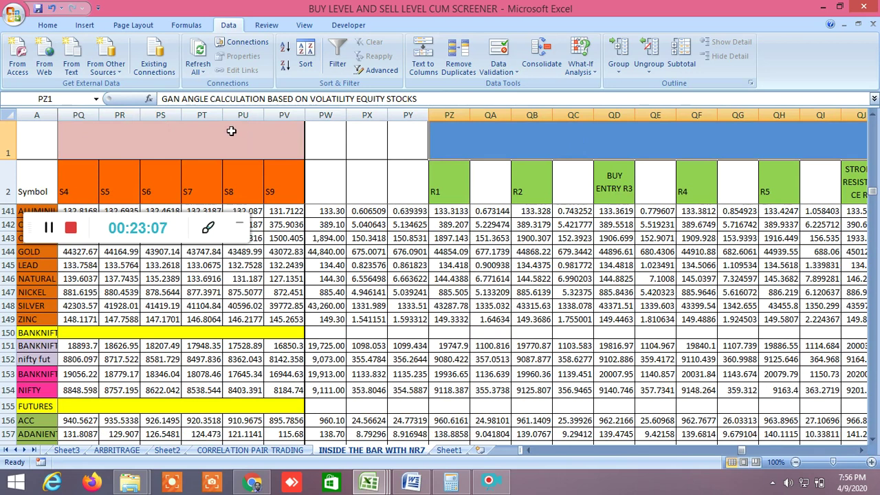
click(475, 403)
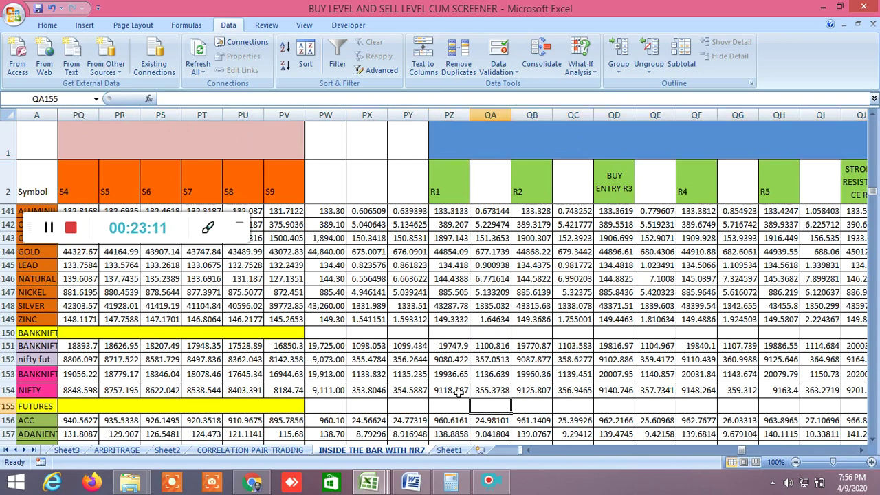
Step: Examine the Gann angle levels from R1–R11 with buy entry R3 through S1–S11 with sell entry S3
click(863, 451)
click(863, 451)
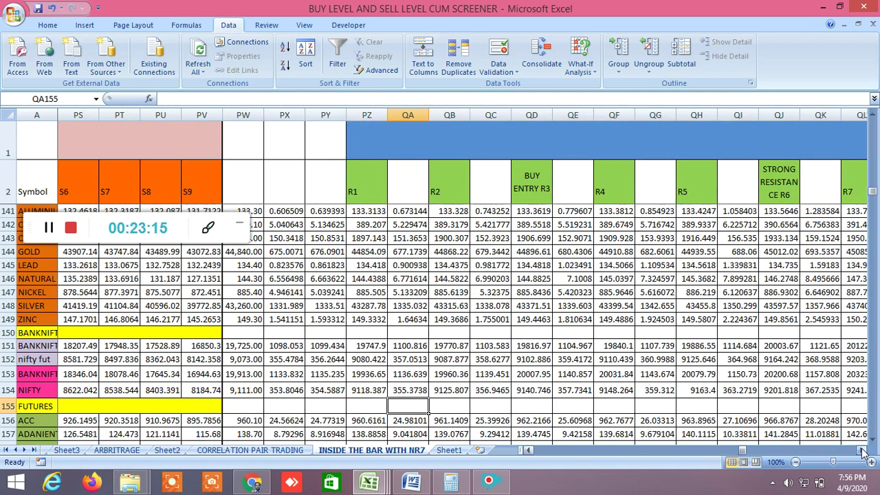
click(864, 451)
click(864, 451)
click(864, 451)
click(864, 451)
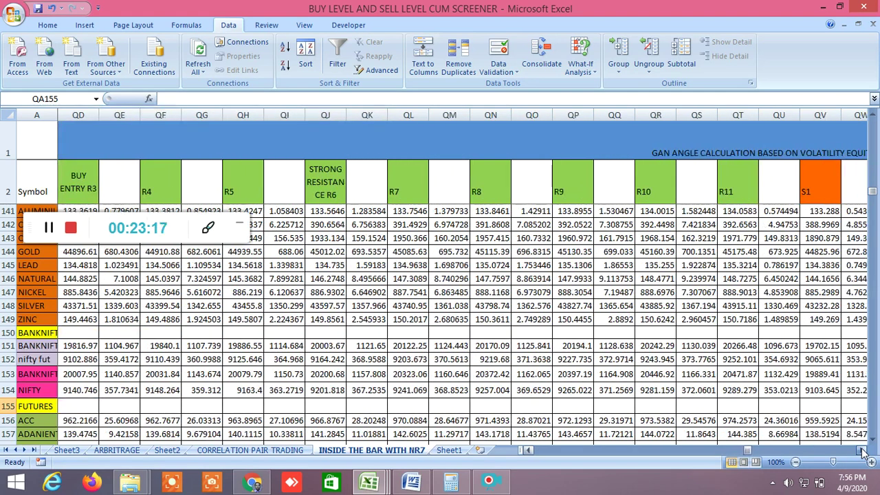
click(864, 451)
click(863, 451)
click(864, 451)
click(864, 451)
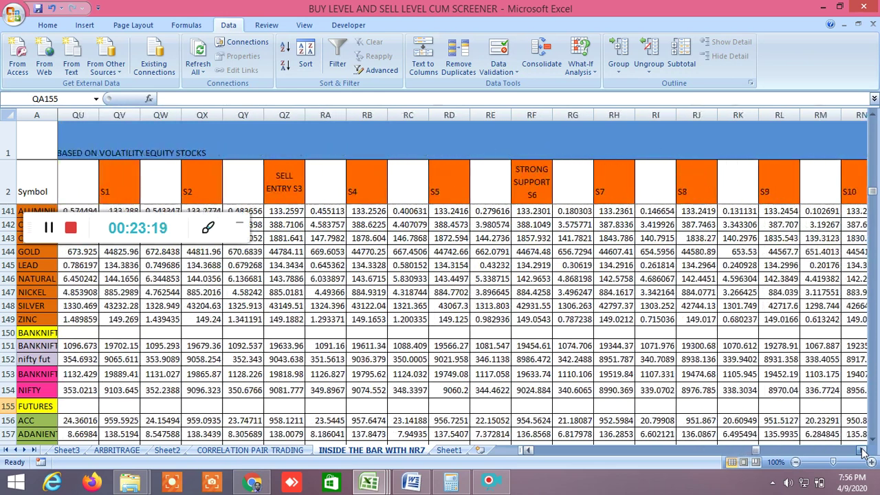
click(864, 451)
click(863, 451)
click(864, 451)
click(863, 451)
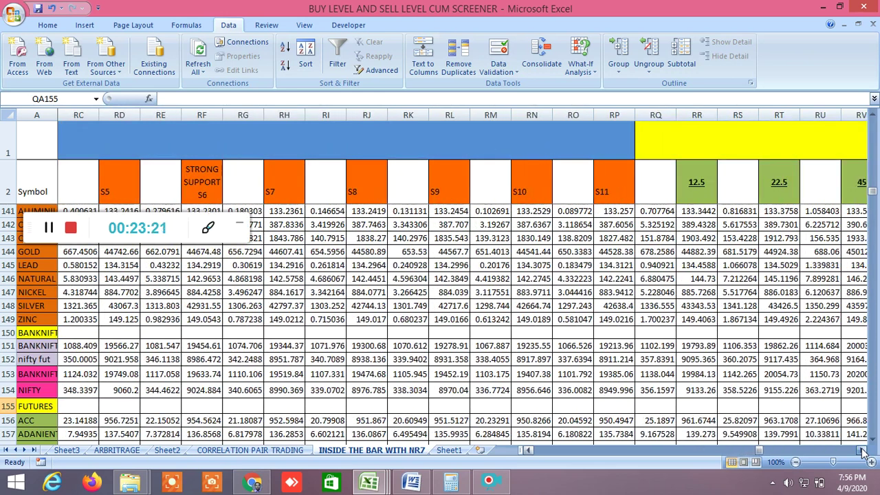
Step: Examine the GANN DEGREE BASED ON VOLATILITY columns from 12.5 to 360 degrees in both the green and the red sets
click(864, 451)
click(863, 451)
click(864, 451)
click(864, 451)
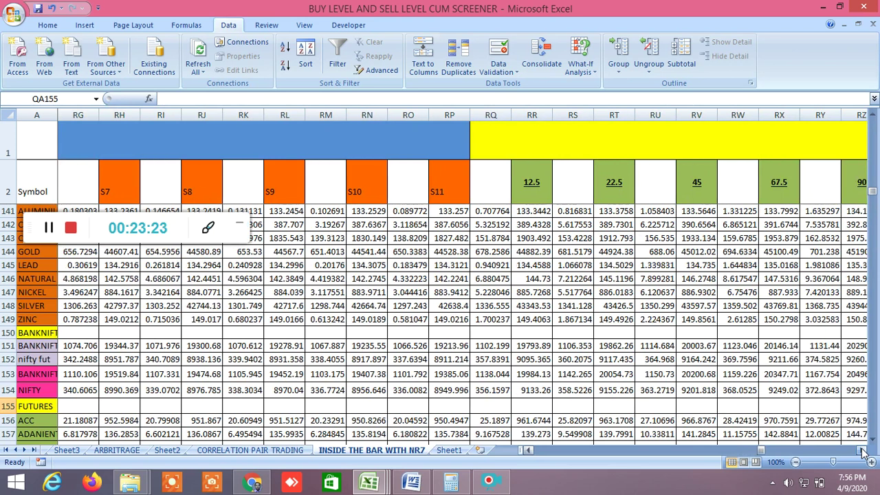
click(864, 451)
click(863, 451)
click(864, 451)
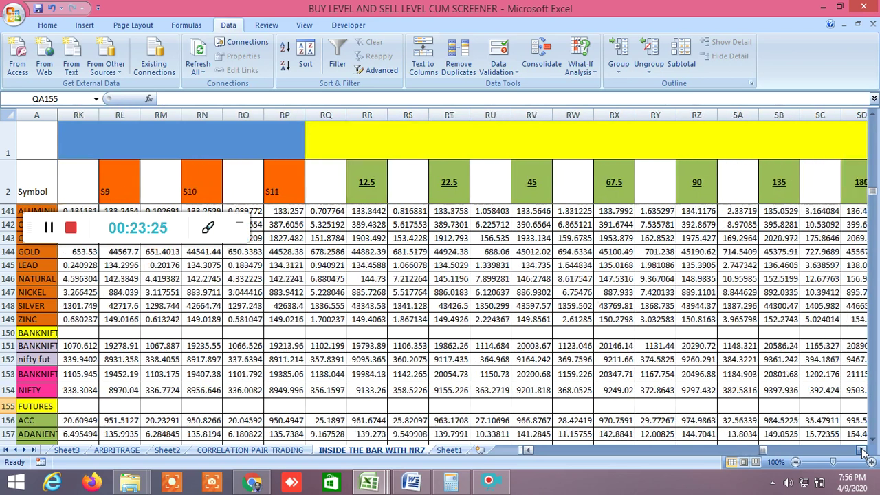
click(863, 451)
click(864, 451)
click(864, 451)
click(864, 451)
click(863, 451)
click(864, 451)
click(864, 451)
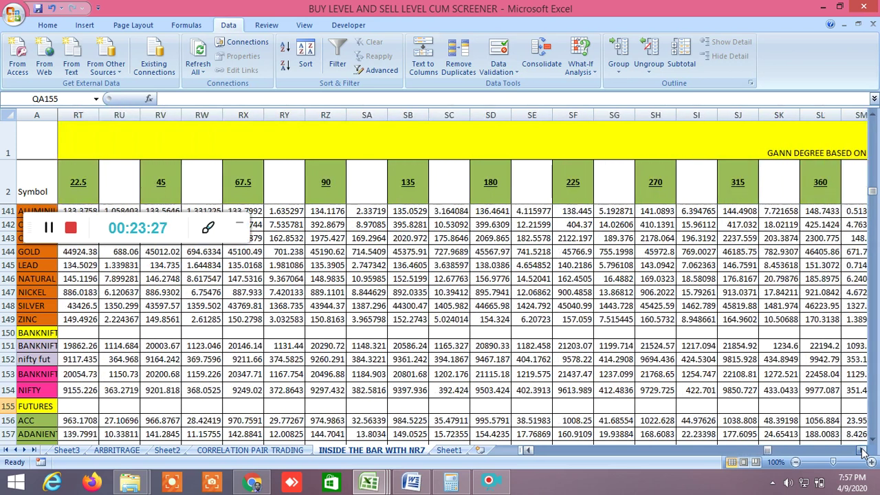
click(864, 451)
click(863, 451)
click(863, 451)
click(863, 451)
click(864, 451)
click(864, 451)
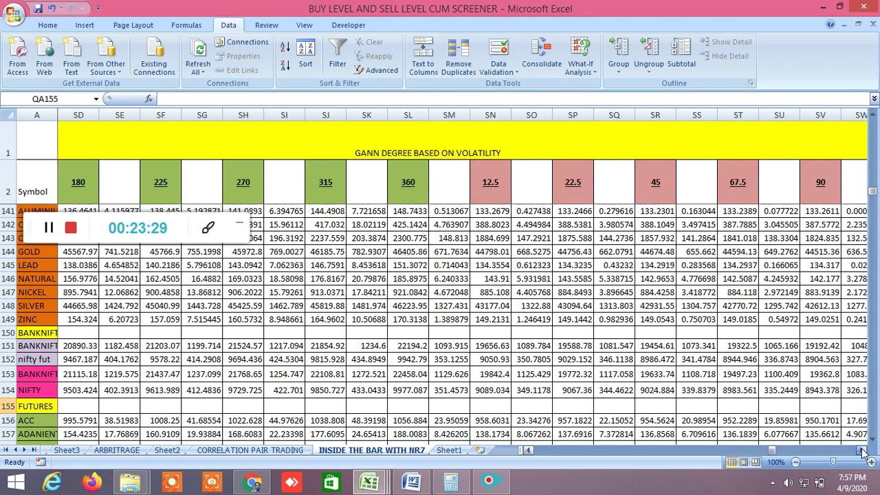
click(864, 451)
click(862, 451)
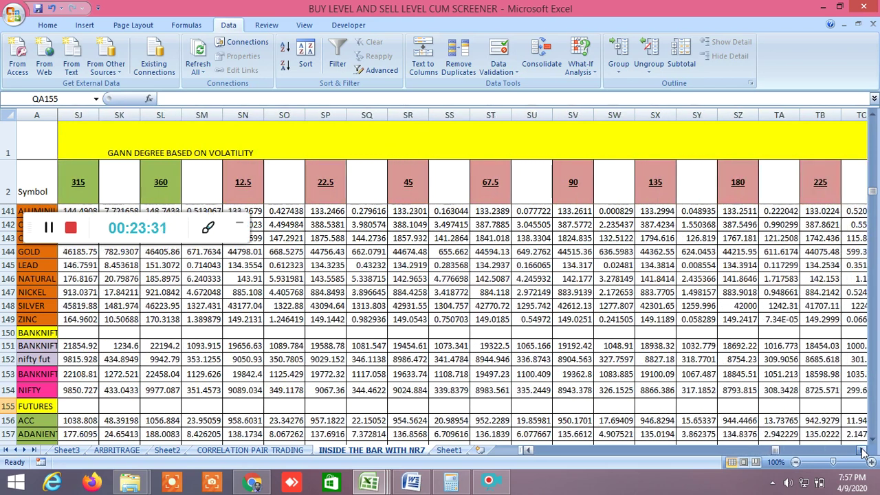
click(862, 451)
click(862, 451)
click(863, 451)
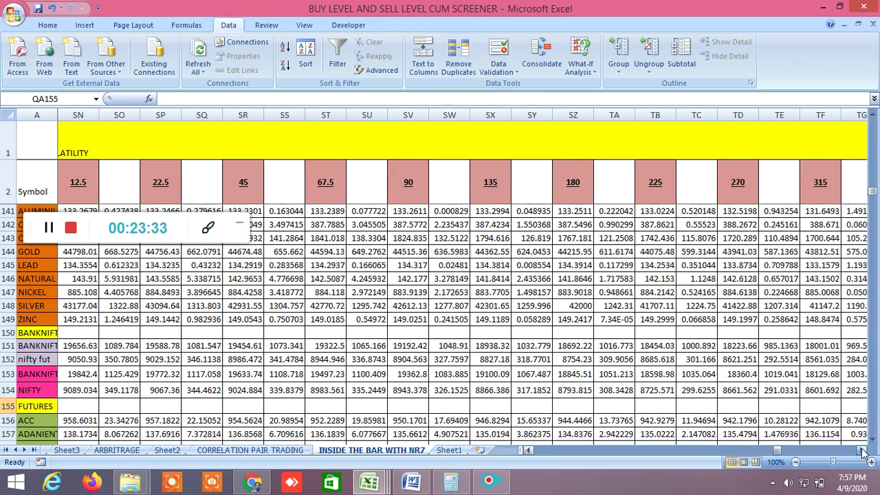
click(862, 451)
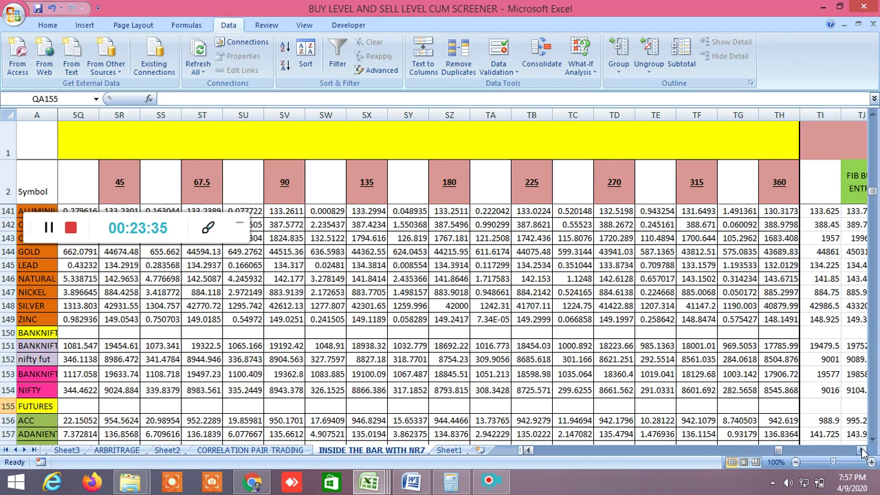
Step: Examine the FIBONACCI LEVELS BASED ON 1 STANDARD DEVIATION section from the buy entry and R1–R9 through the sell entry and S1–S9
click(862, 451)
click(862, 451)
click(862, 451)
click(863, 451)
click(862, 451)
click(863, 451)
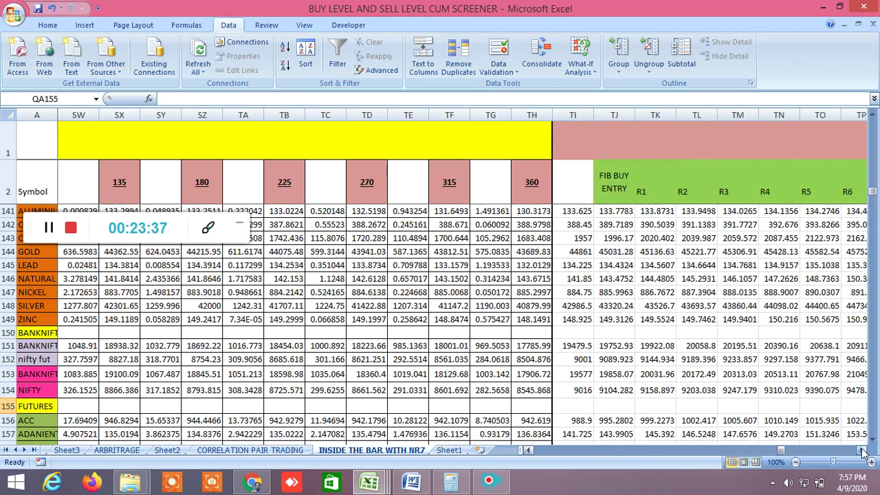
click(863, 451)
click(863, 451)
click(862, 451)
click(863, 451)
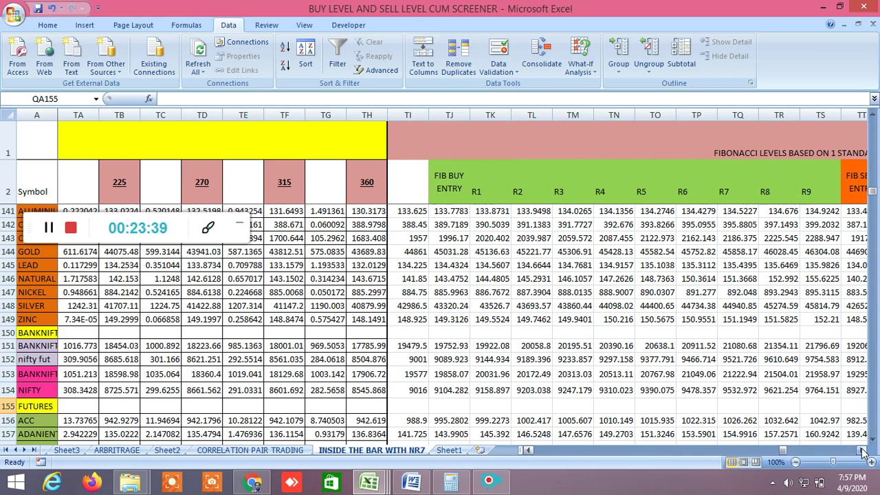
click(862, 451)
click(862, 451)
click(862, 451)
click(862, 451)
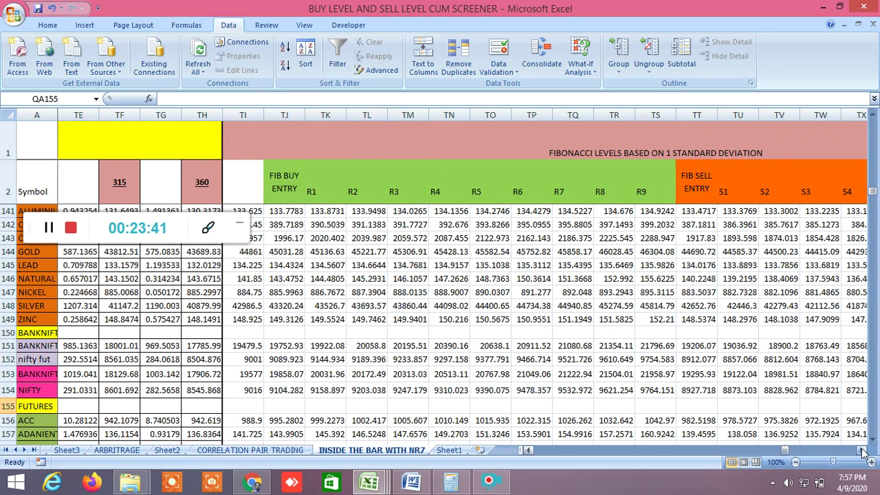
click(862, 451)
click(862, 451)
click(862, 451)
click(862, 451)
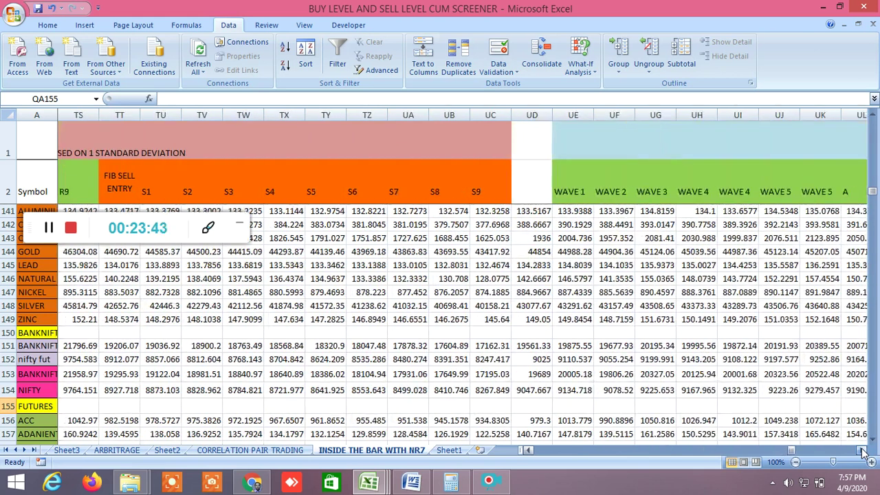
Step: Look over the Elliott wave price and time columns for waves 1–5 and A–C, through to the Fibonacci time cycle section
click(863, 451)
click(863, 451)
click(862, 451)
click(862, 451)
click(862, 451)
click(862, 451)
click(862, 451)
click(862, 451)
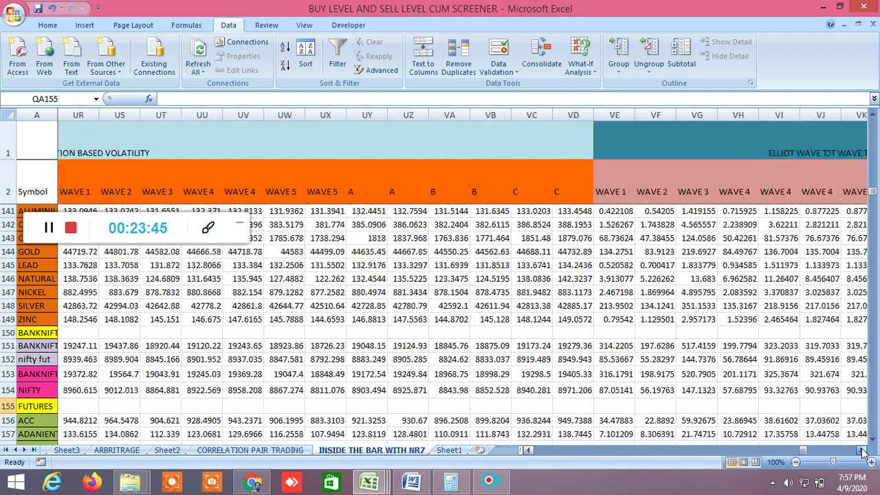
click(862, 451)
click(862, 452)
click(862, 451)
click(863, 451)
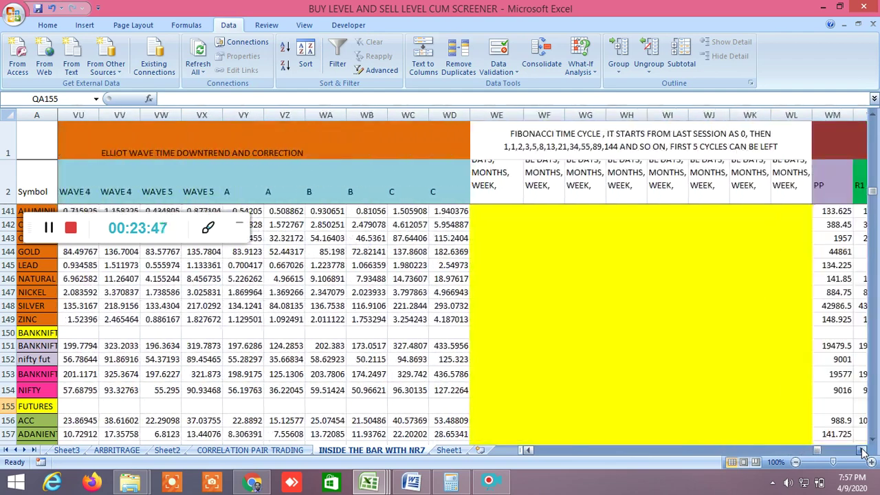
Step: Review the PROBABLE PRICE MOVEMENT levels R1–R4 and S1–S4 beside the pivot point and average true range columns
click(862, 451)
click(863, 451)
click(862, 451)
click(862, 451)
click(862, 451)
click(862, 452)
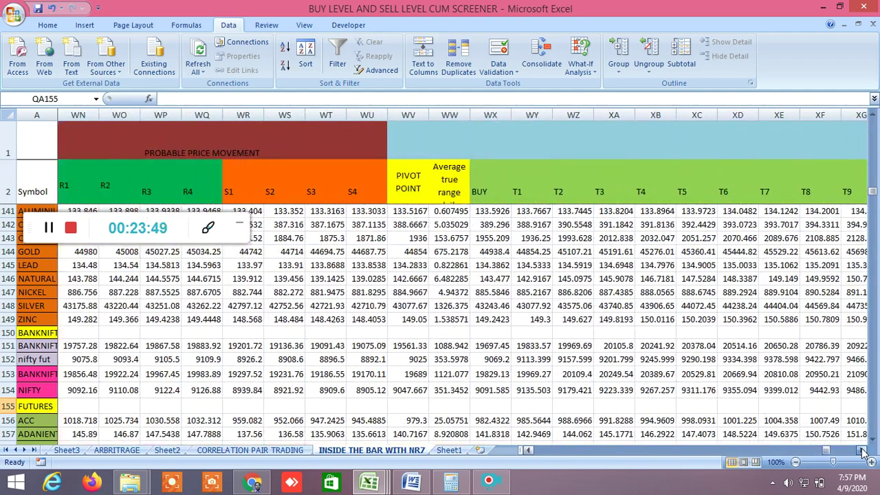
Step: Examine the VOLATILITY BASED HIGH PROBABLE LEVELS from buy targets T1–T31 through sell targets T1–T31
click(862, 451)
click(863, 452)
click(862, 451)
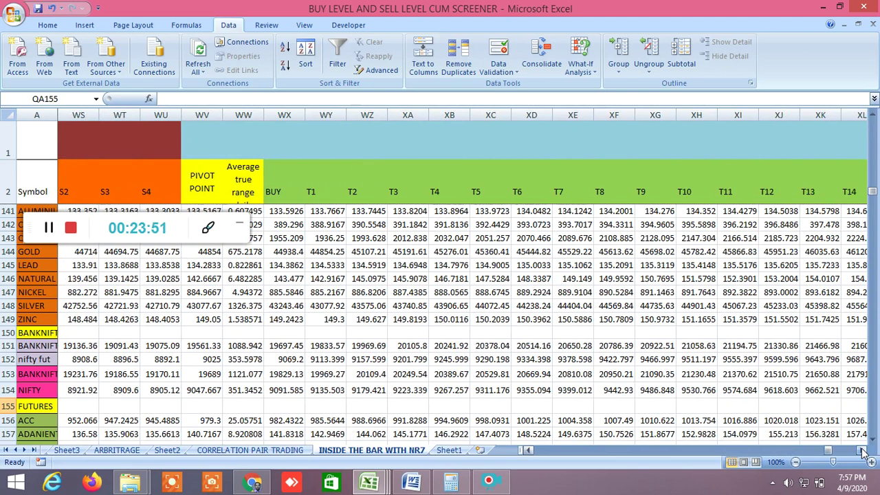
click(863, 451)
click(862, 451)
click(863, 451)
click(862, 451)
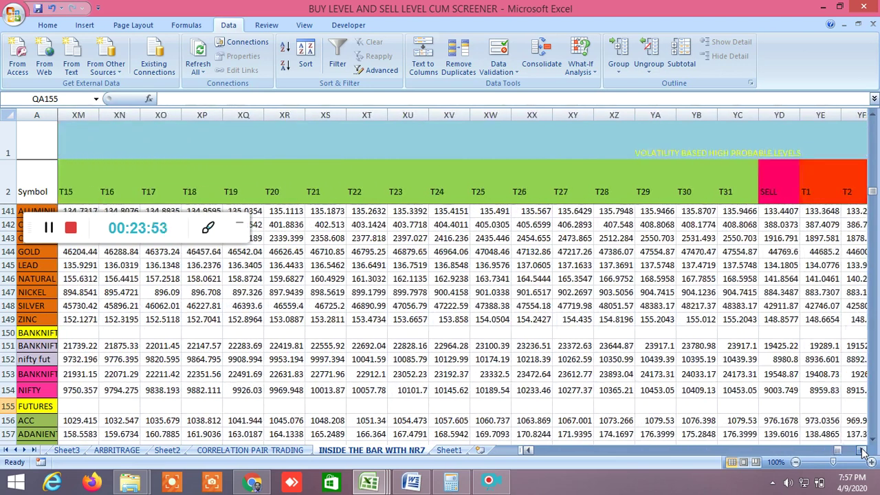
click(863, 451)
click(862, 451)
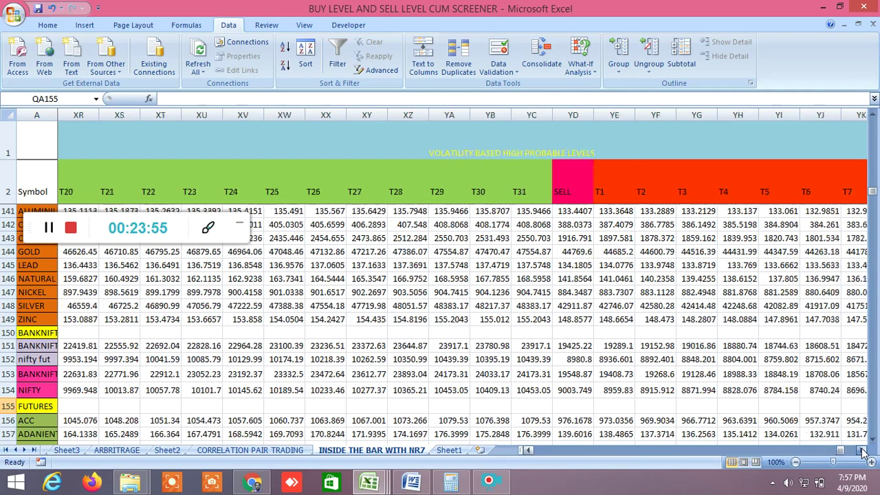
click(863, 451)
click(863, 451)
click(863, 451)
click(863, 451)
click(863, 451)
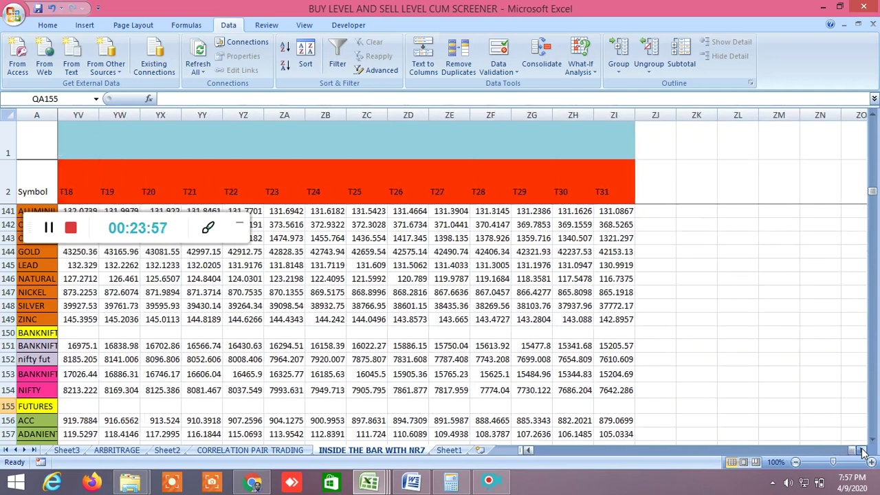
Step: Switch to the WORKING FILE 3 workbook and bring up the NEW BUY SELL LEVEL 1 columns on the FNO STOCK sheet
mouse_move(376, 486)
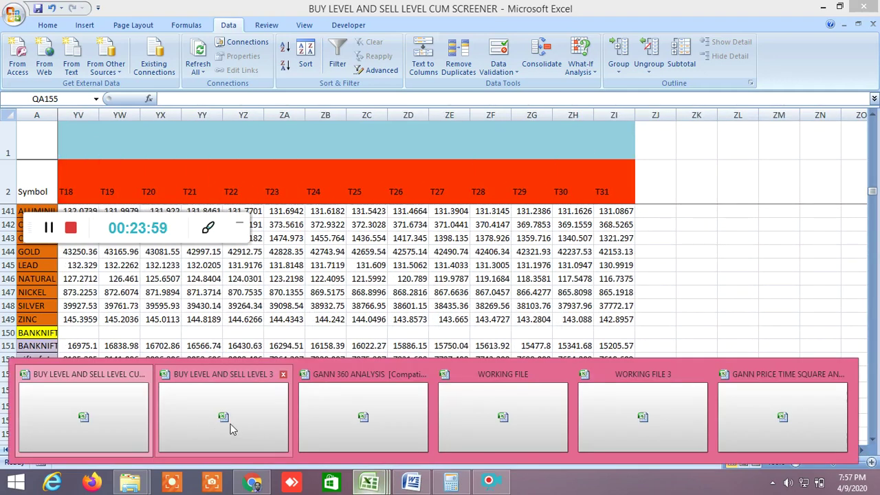
click(664, 419)
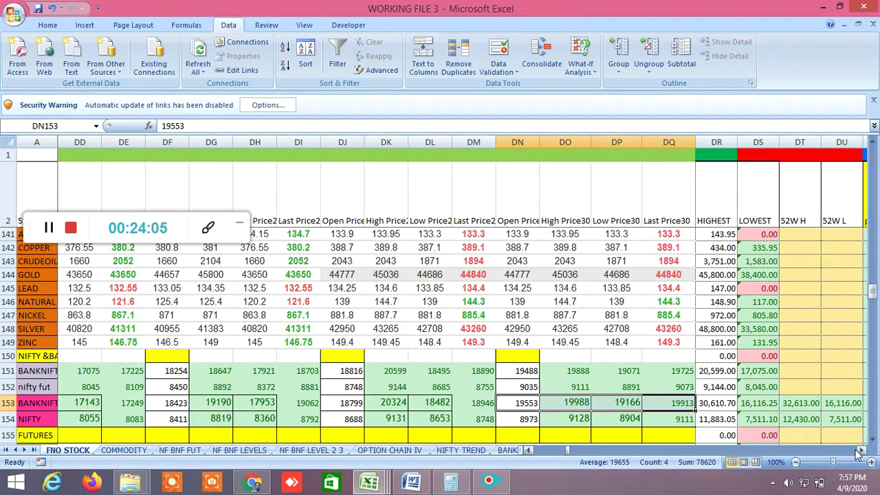
drag(568, 454, 700, 458)
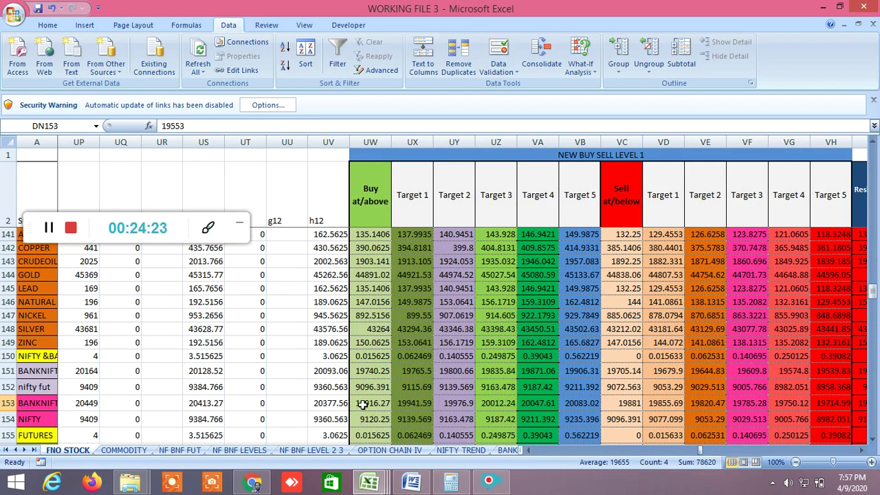
Step: Review the Resistance 1–5 and Support 1–5 columns and the NEW BUY SELL LEVEL 2 values H1–H7 and L1–L7
click(863, 450)
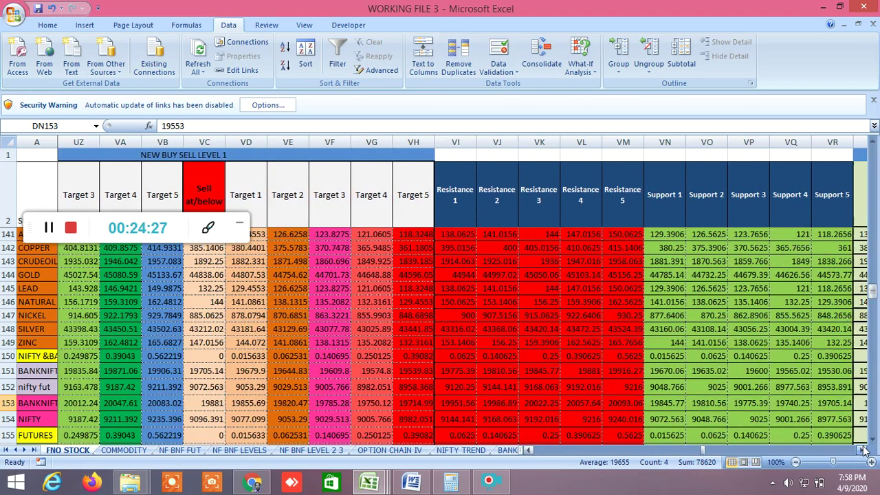
click(863, 450)
click(863, 450)
click(863, 450)
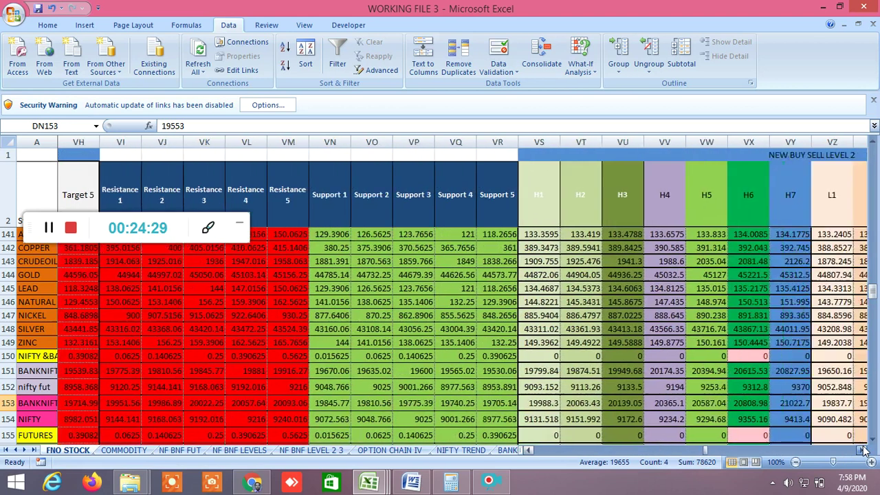
click(863, 450)
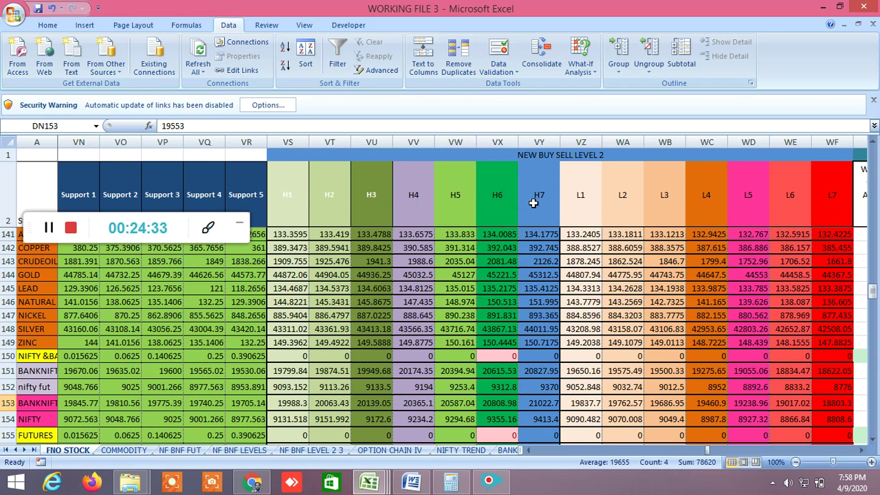
Step: Read the entry, target and stoploss rules for LTP between H3 & L3, H3 & H4, and L3 & L4
click(863, 450)
click(863, 450)
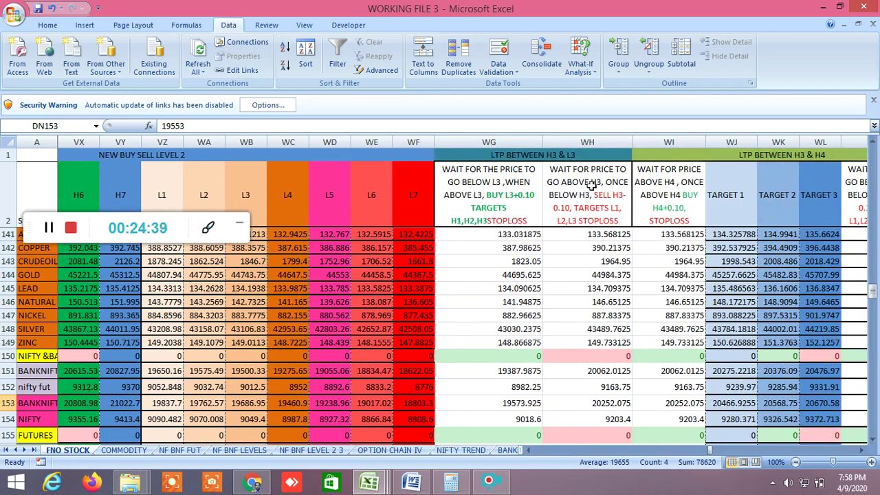
click(863, 451)
click(863, 451)
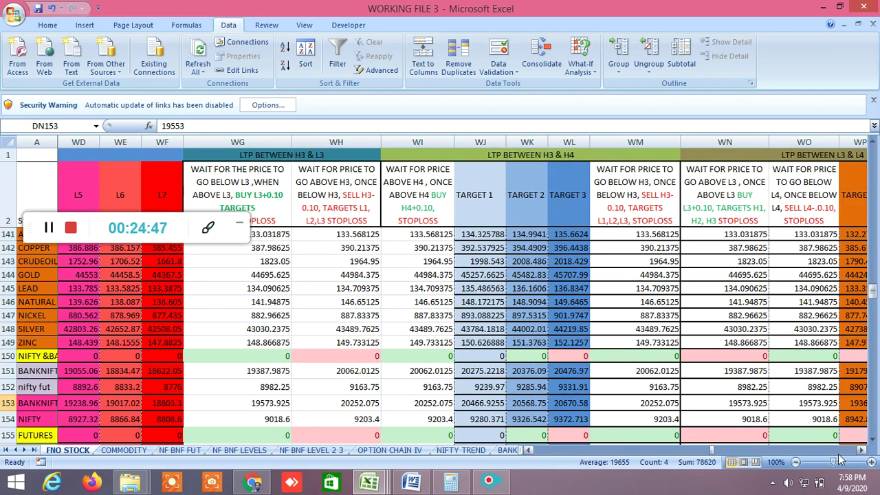
Step: Review the FIBONACCI LEVEL BASED ON TRUE RANGE 1 columns and the FIBONACCI LEVEL BASED ON ATR 14 columns
drag(864, 451, 864, 451)
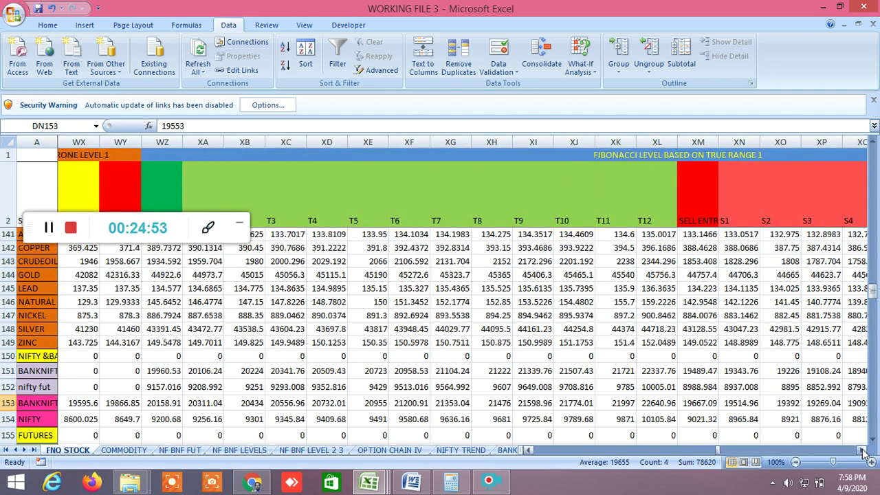
drag(864, 451, 863, 451)
click(451, 154)
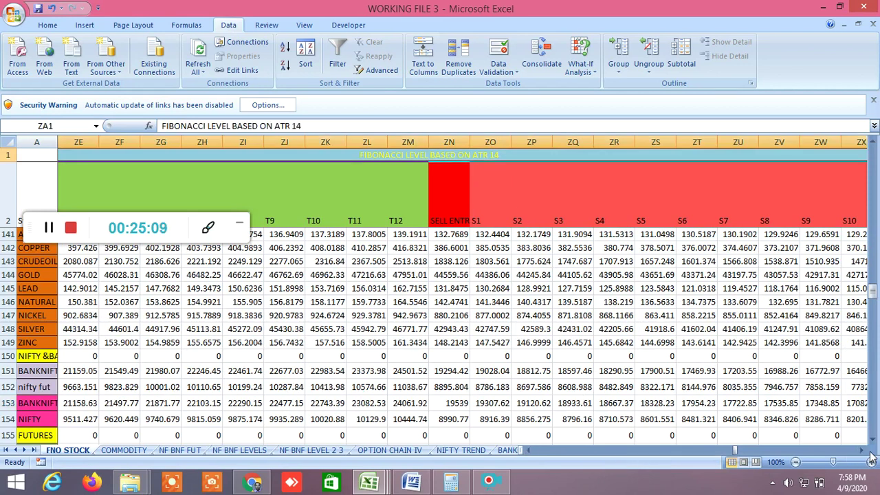
Step: Examine the MONTHLY FIBONACCI LEVELS LINKED WITH INDIA VIX for the NIFTY row, including the formula in cell AKZ154
drag(864, 451, 864, 456)
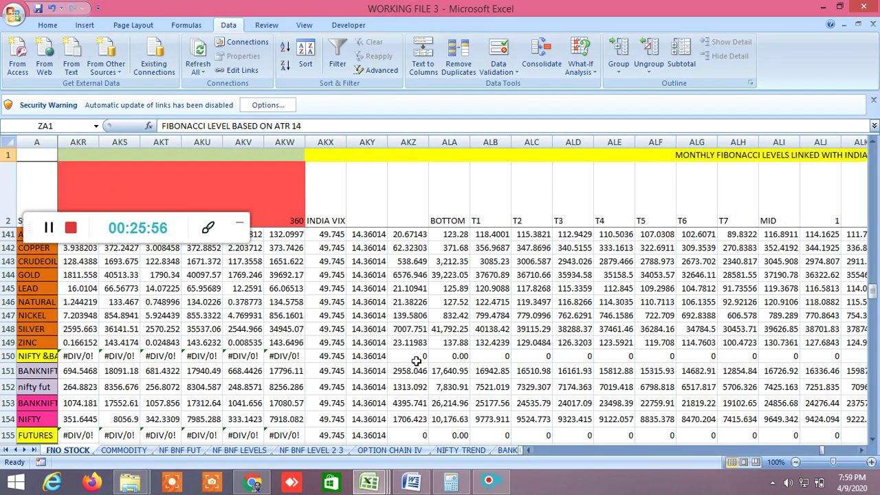
click(405, 418)
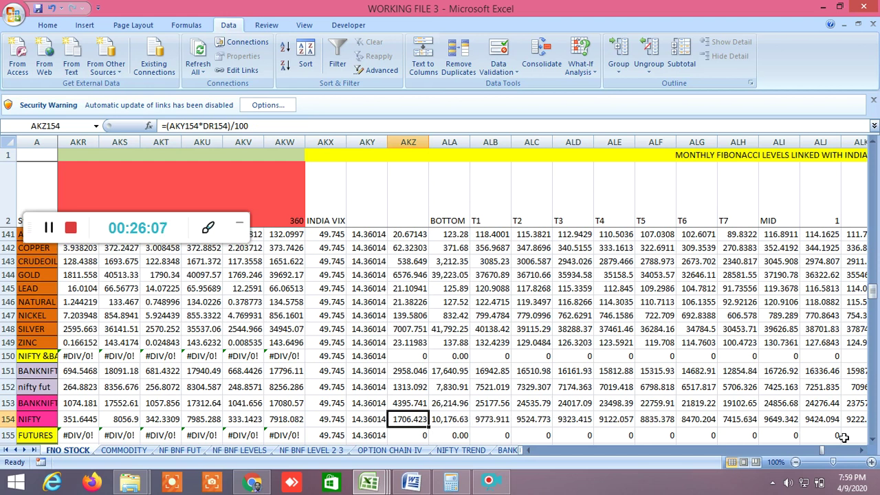
click(862, 450)
click(863, 451)
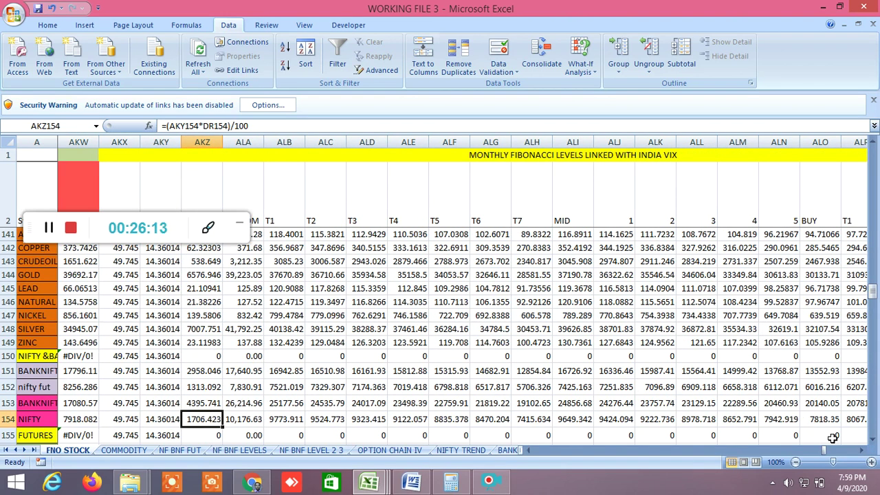
click(861, 451)
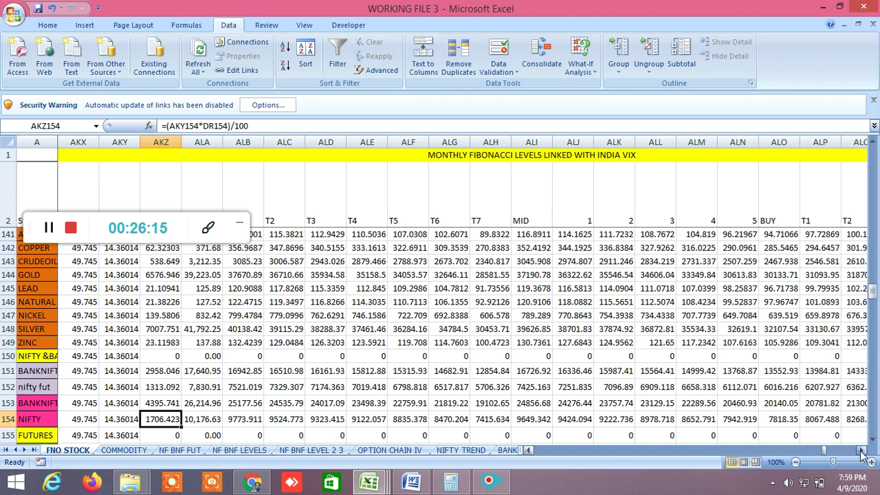
click(861, 454)
click(862, 454)
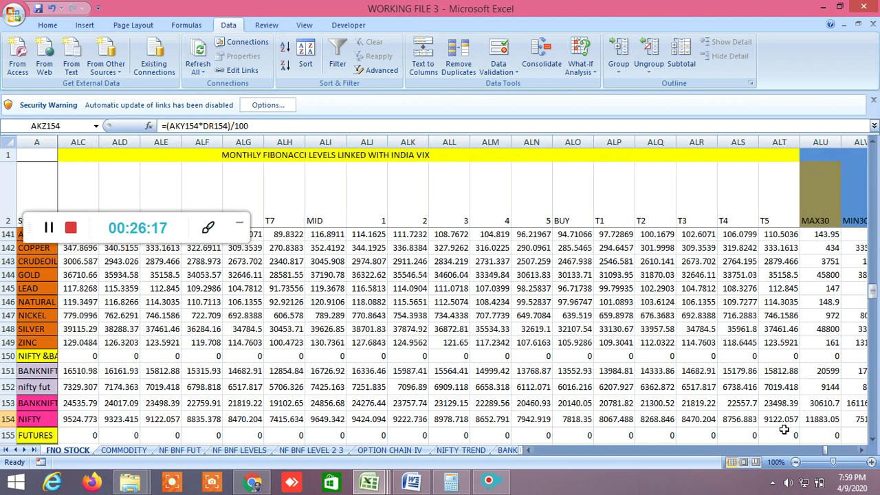
Step: Review the MAX30, MIN30, pivot point and STDEV 30 columns that follow the monthly Fibonacci levels
click(862, 454)
click(862, 454)
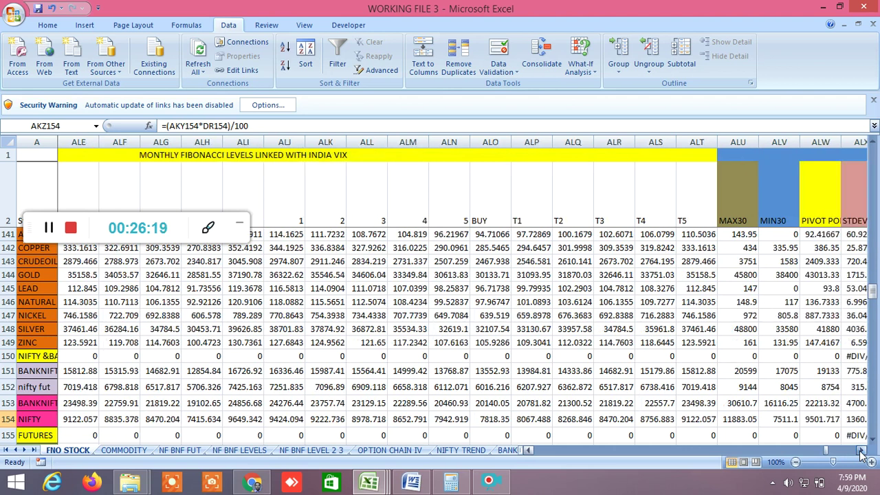
click(862, 454)
click(862, 453)
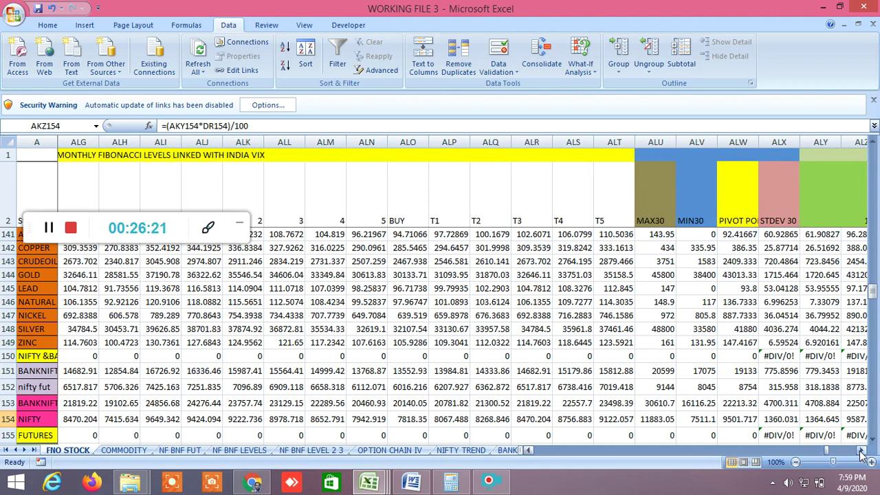
click(861, 454)
click(861, 454)
click(861, 454)
click(862, 454)
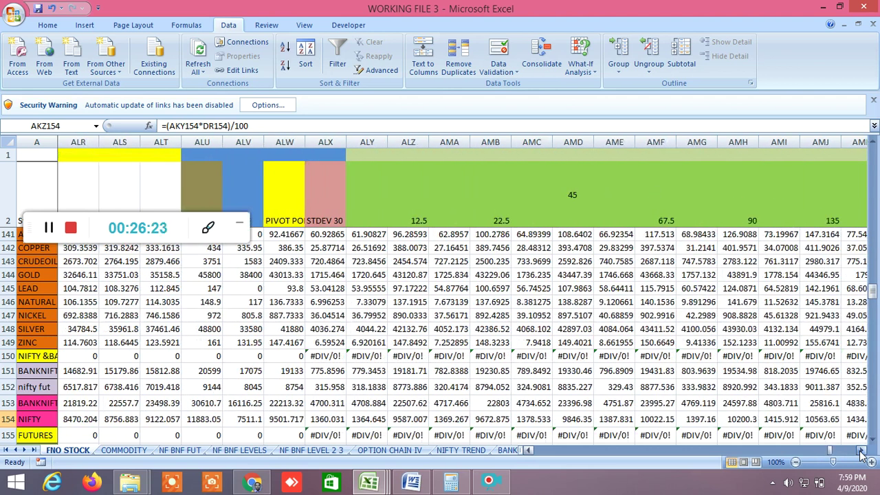
Step: Examine the GANN DEGREES BASED ON 1SD 30 DAYS columns from 12.5 to 360 degrees in both the green and red sections
click(862, 454)
click(861, 453)
click(861, 454)
click(862, 454)
click(862, 453)
click(861, 454)
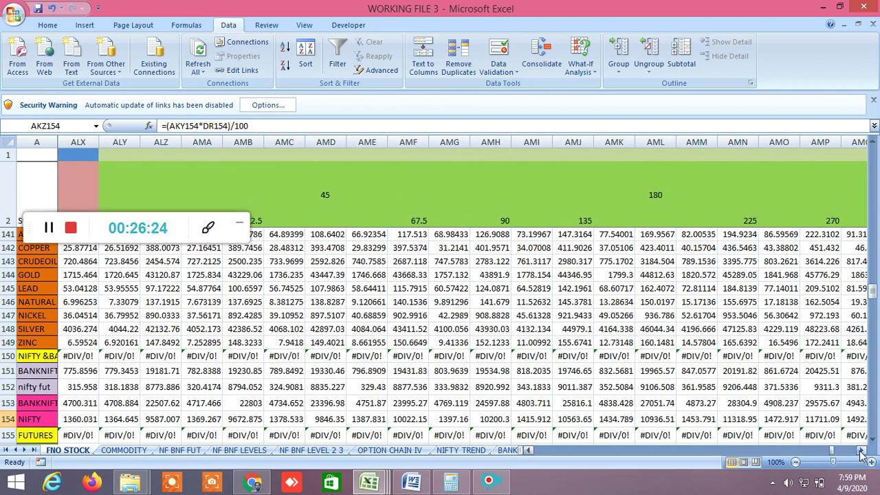
click(597, 159)
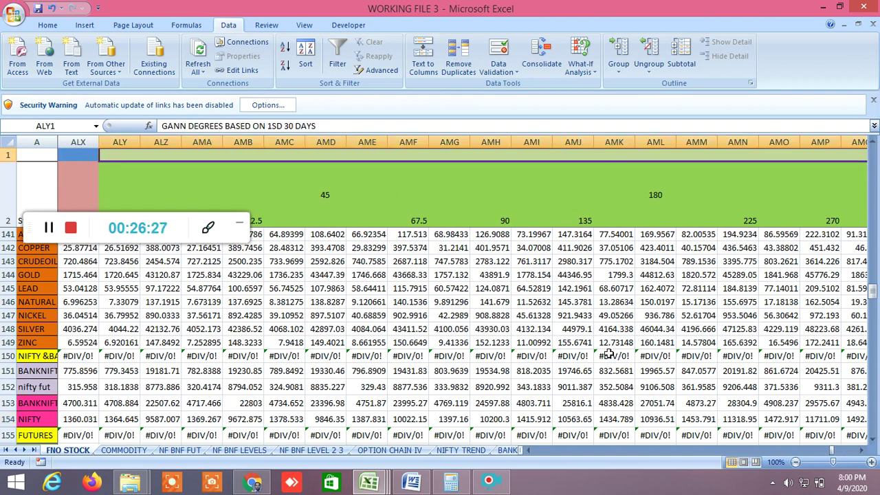
click(861, 453)
click(862, 454)
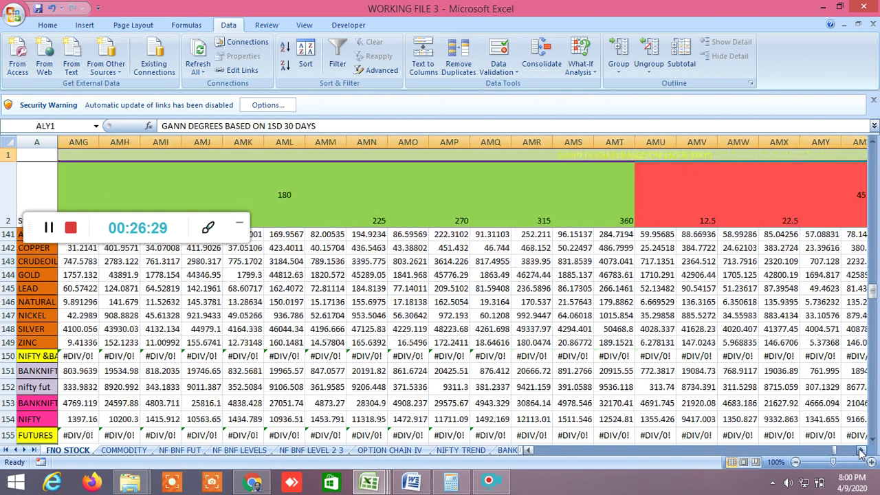
click(861, 454)
click(861, 454)
click(862, 453)
click(862, 454)
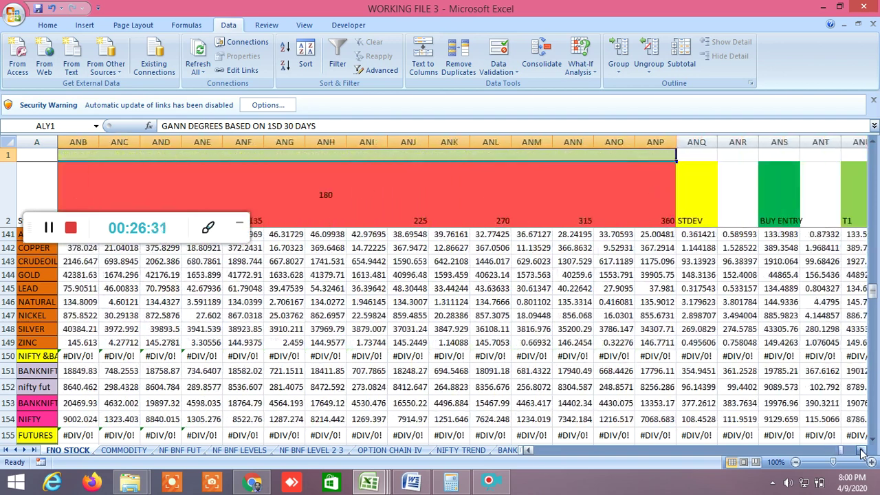
Step: Review the STDEV-based buy entry and target columns, continuing through the red target columns up to T11 at the sheet's last filled column
click(861, 454)
click(861, 454)
click(862, 452)
click(862, 453)
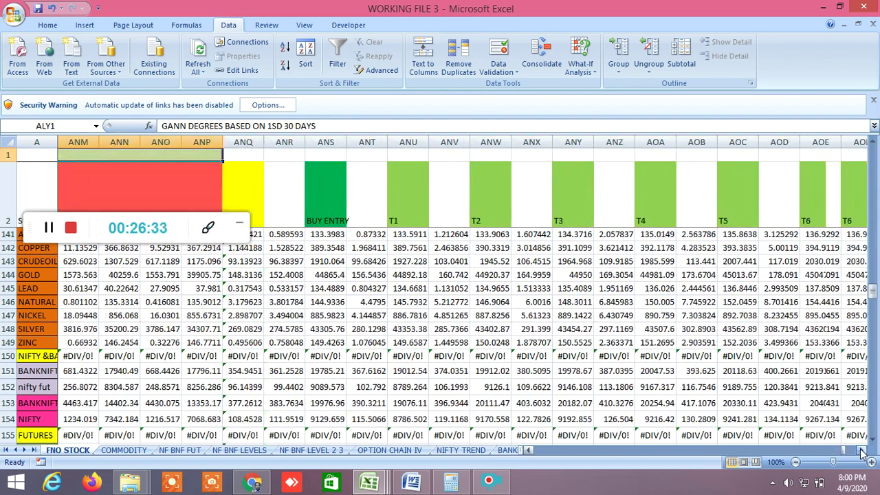
click(862, 452)
click(862, 453)
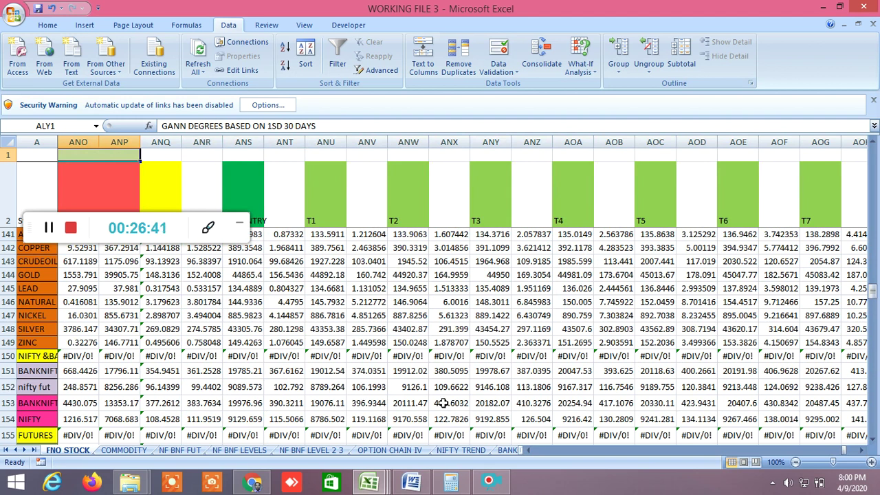
drag(860, 450, 860, 450)
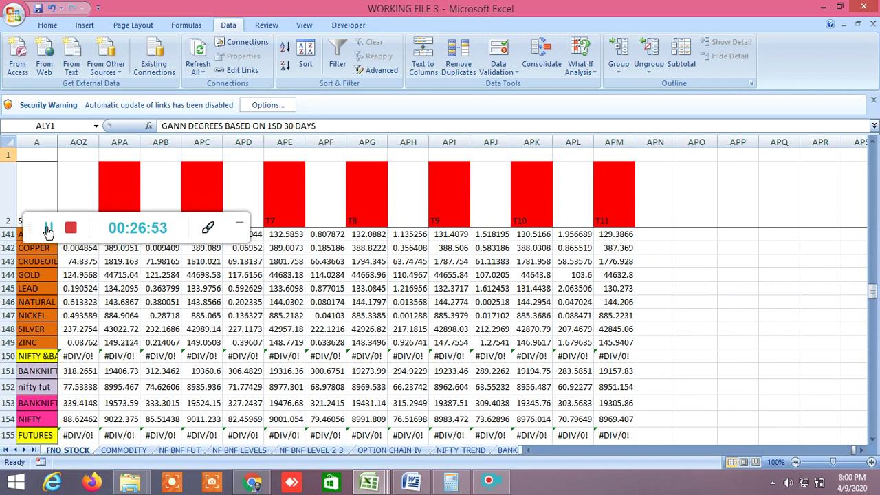
click(71, 229)
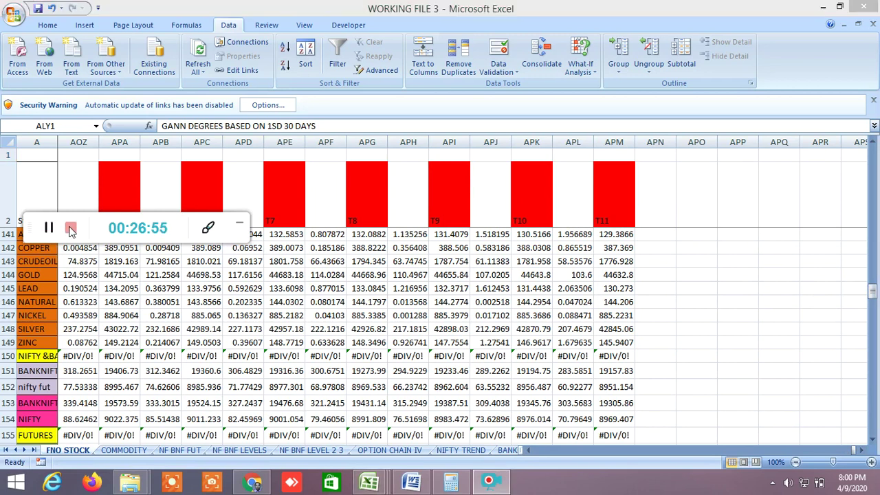